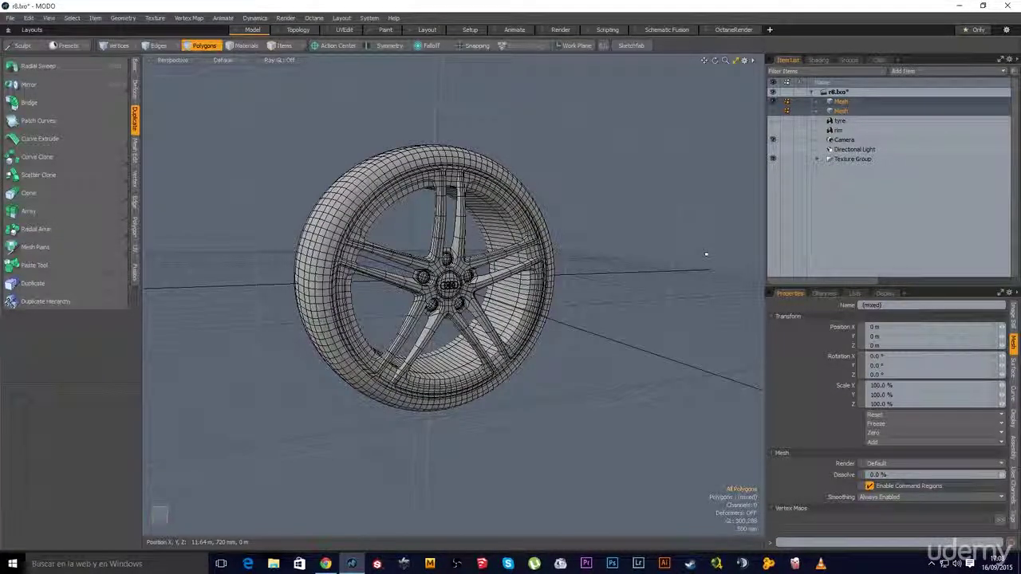
pyautogui.keyDown('alt'); pyautogui.moveTo(232, 351); pyautogui.dragTo(318, 364); pyautogui.keyUp('alt')
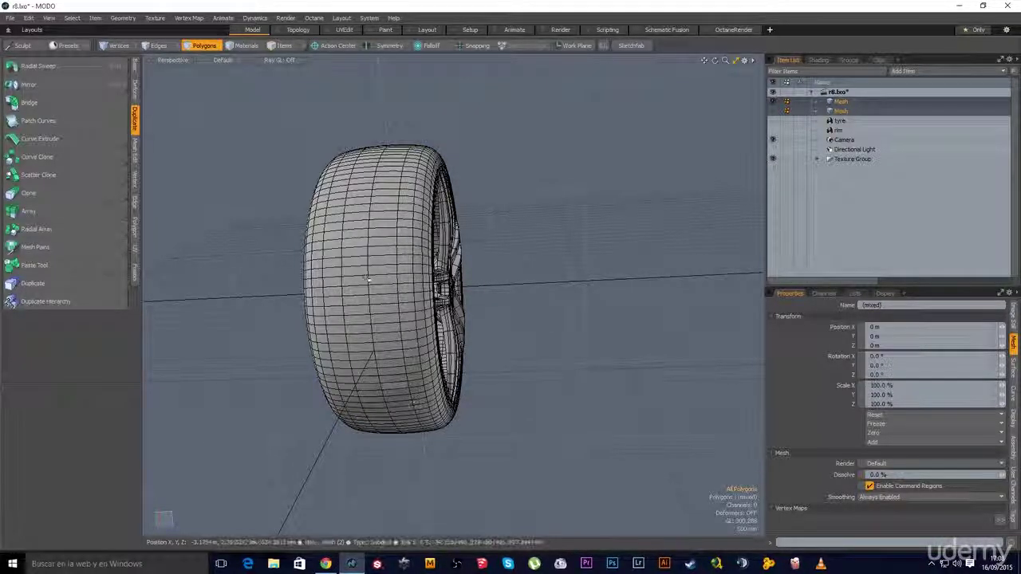
pyautogui.keyDown('alt'); pyautogui.moveTo(367, 279); pyautogui.dragTo(596, 367); pyautogui.keyUp('alt')
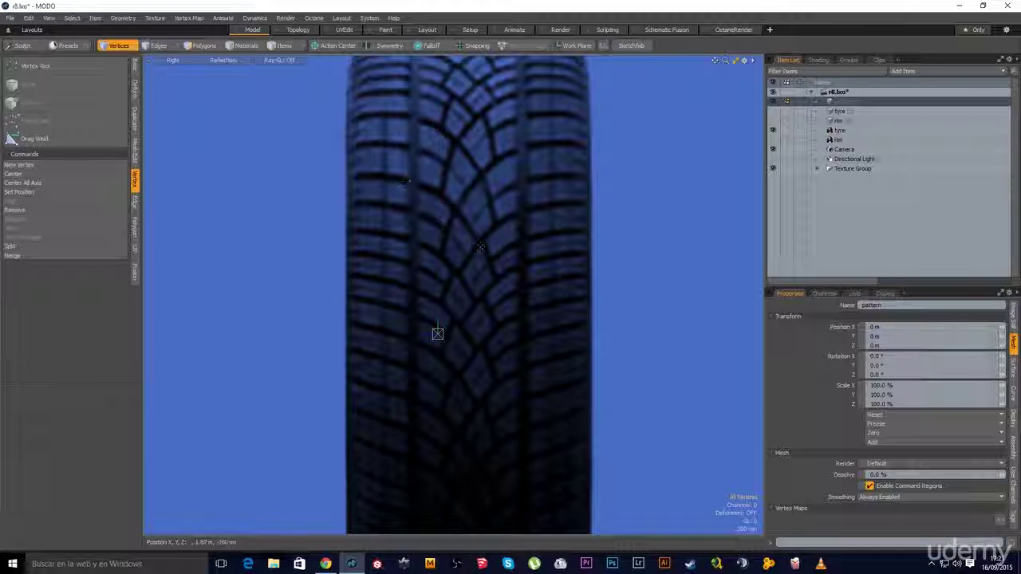
# - Set the viewport shading to Wireframe and draw a flat rectangular cube face over a central tread block of the tyre reference
pyautogui.keyDown('ctrl'); pyautogui.keyDown('alt'); pyautogui.moveTo(471, 286); pyautogui.dragTo(540, 287); pyautogui.keyUp('alt'); pyautogui.keyUp('ctrl')
pyautogui.keyDown('alt'); pyautogui.keyDown('shift'); pyautogui.moveTo(484, 246); pyautogui.dragTo(486, 272); pyautogui.keyUp('shift'); pyautogui.keyUp('alt')
pyautogui.keyDown('ctrl'); pyautogui.keyDown('alt'); pyautogui.moveTo(495, 279); pyautogui.dragTo(475, 280); pyautogui.keyUp('alt'); pyautogui.keyUp('ctrl')
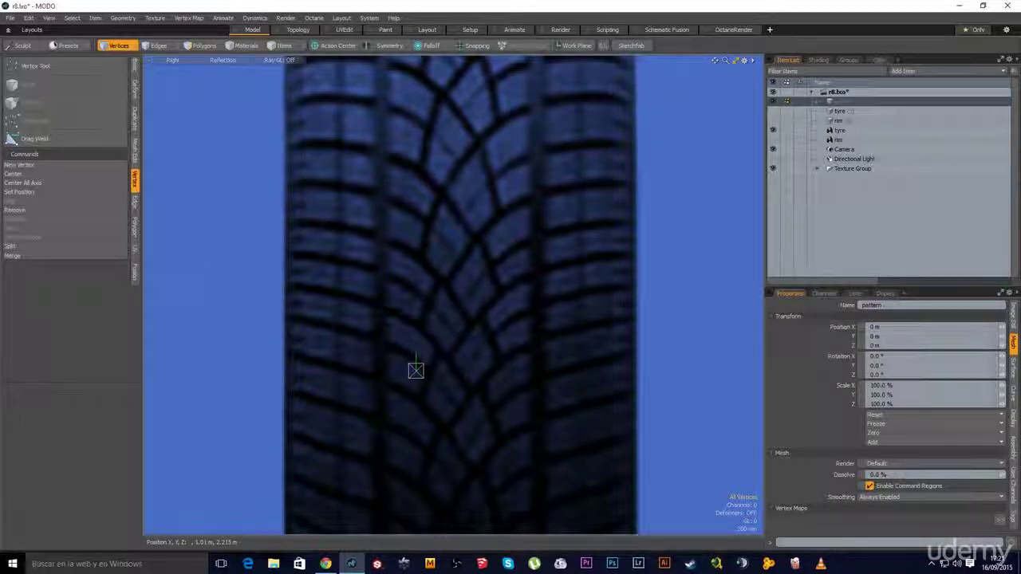
pyautogui.scroll(3, 406, 333)
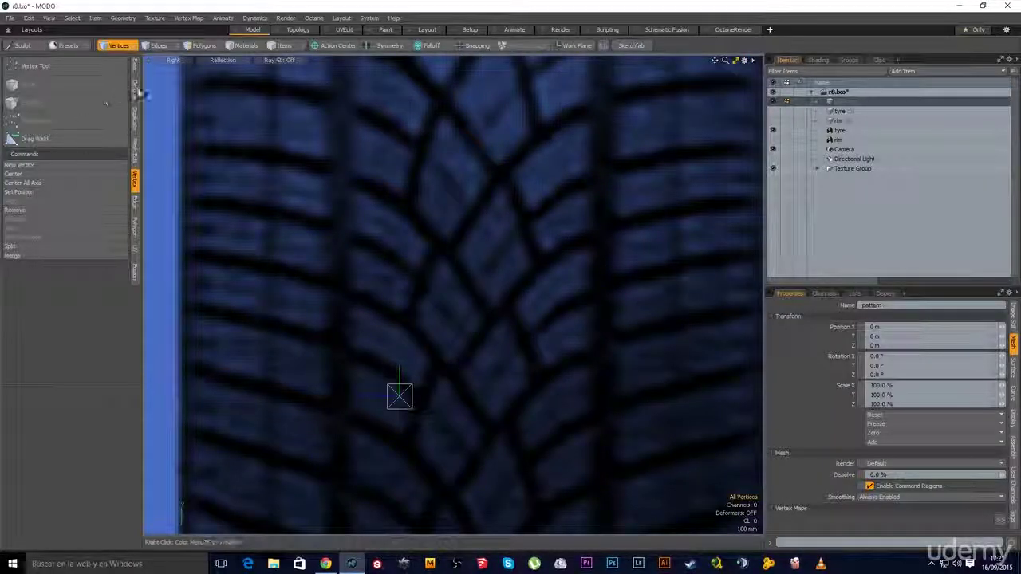
pyautogui.click(135, 69)
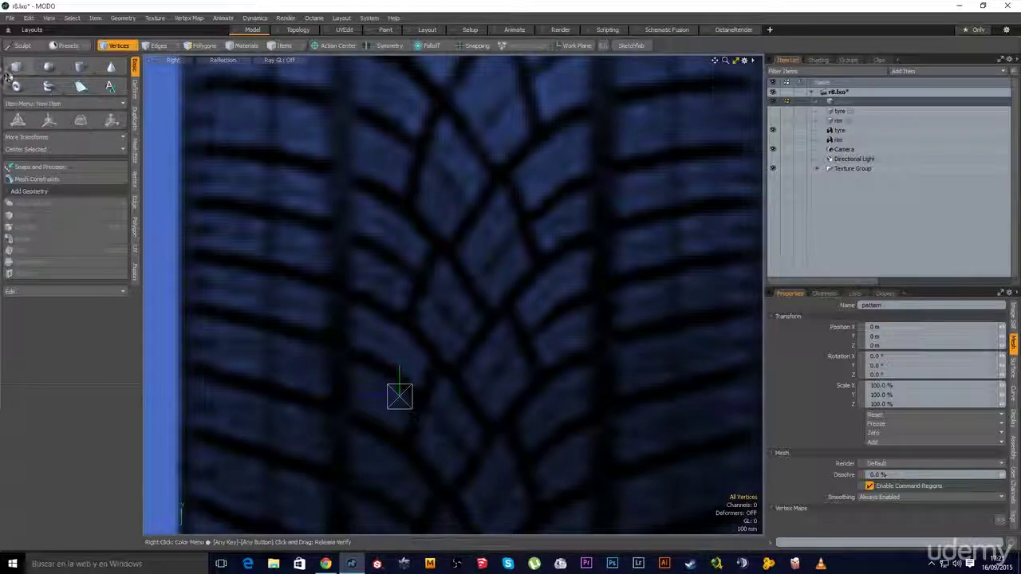
pyautogui.click(221, 67)
pyautogui.click(224, 80)
pyautogui.click(16, 67)
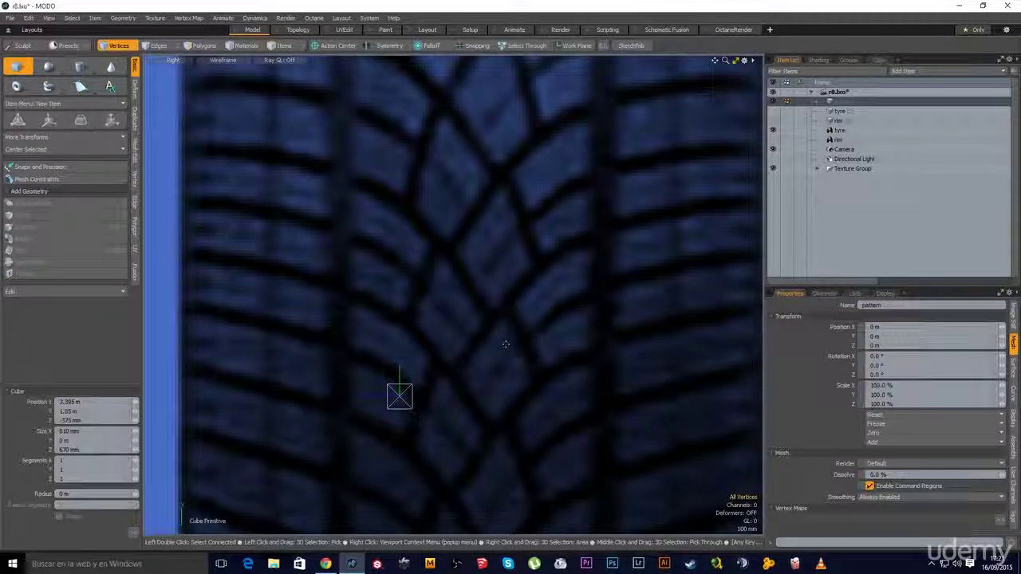
pyautogui.moveTo(553, 229)
pyautogui.mouseDown()
pyautogui.moveTo(473, 318)
pyautogui.moveTo(492, 317)
pyautogui.moveTo(498, 303)
pyautogui.mouseUp()
pyautogui.press('space')
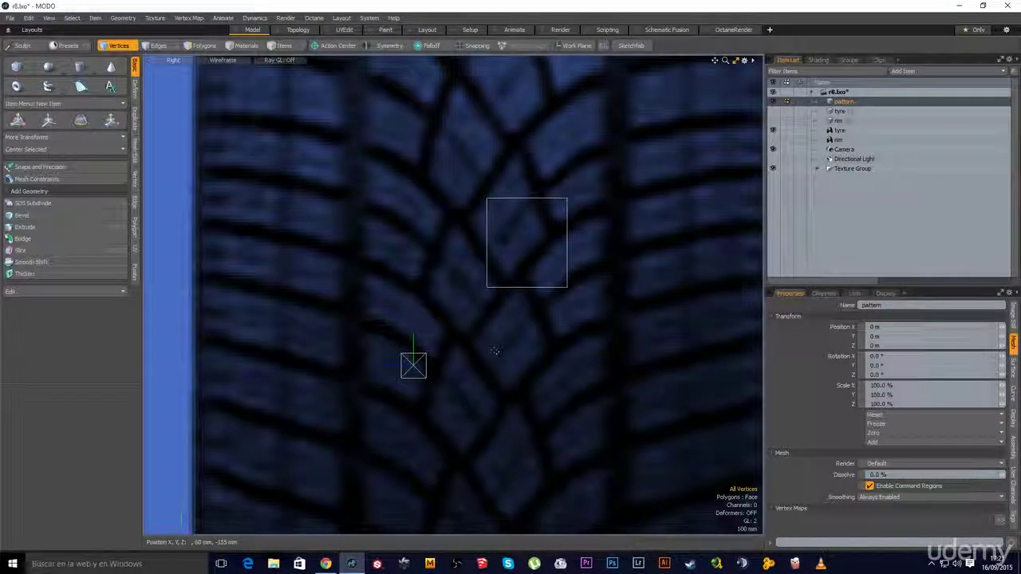
# - Move the rectangle's four corner vertices onto the corners of the diamond-shaped tread block in the reference, using element falloff
pyautogui.press('t')
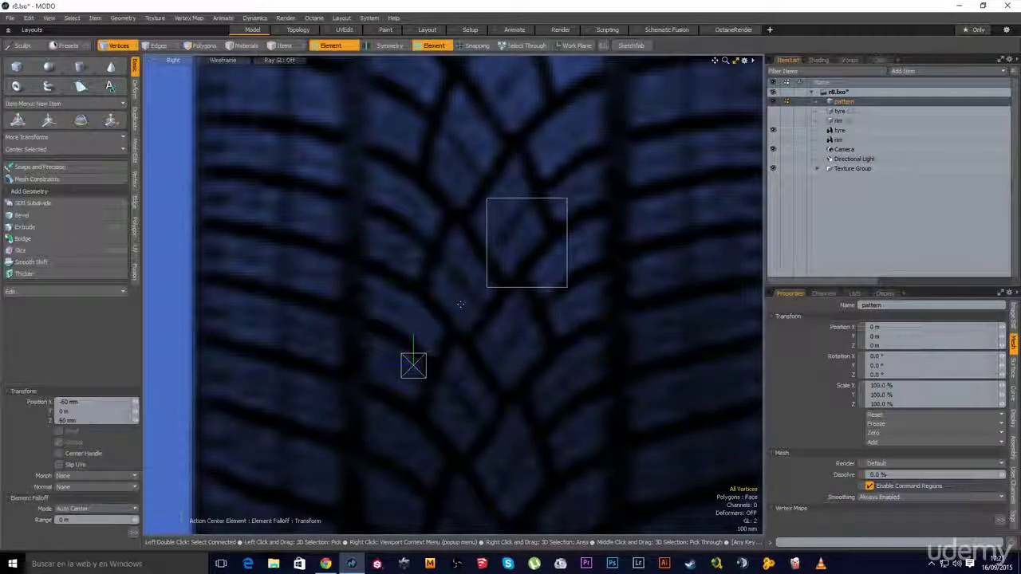
pyautogui.moveTo(486, 287); pyautogui.dragTo(466, 333)
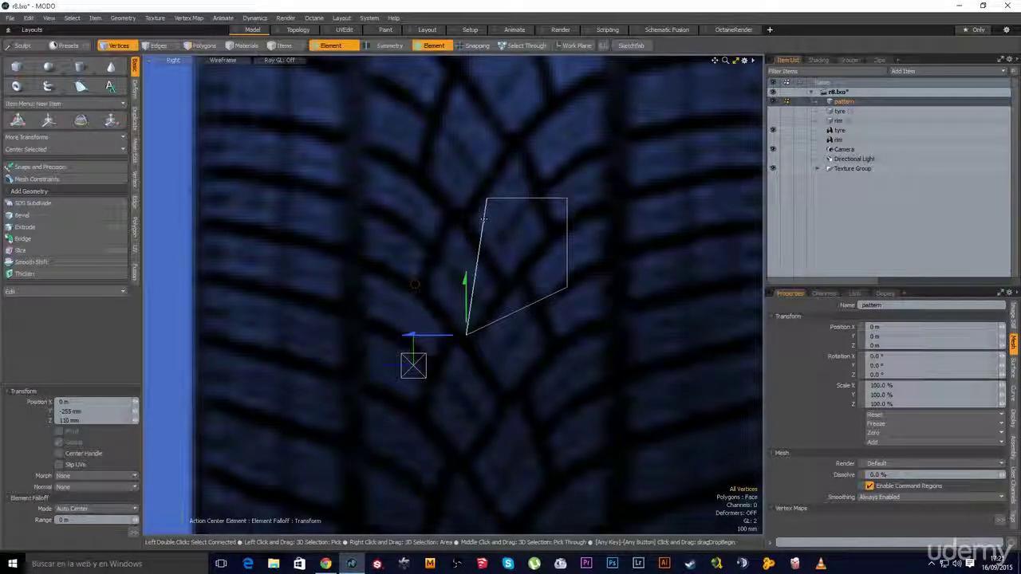
pyautogui.moveTo(488, 201); pyautogui.dragTo(427, 286)
pyautogui.moveTo(567, 200); pyautogui.dragTo(456, 225)
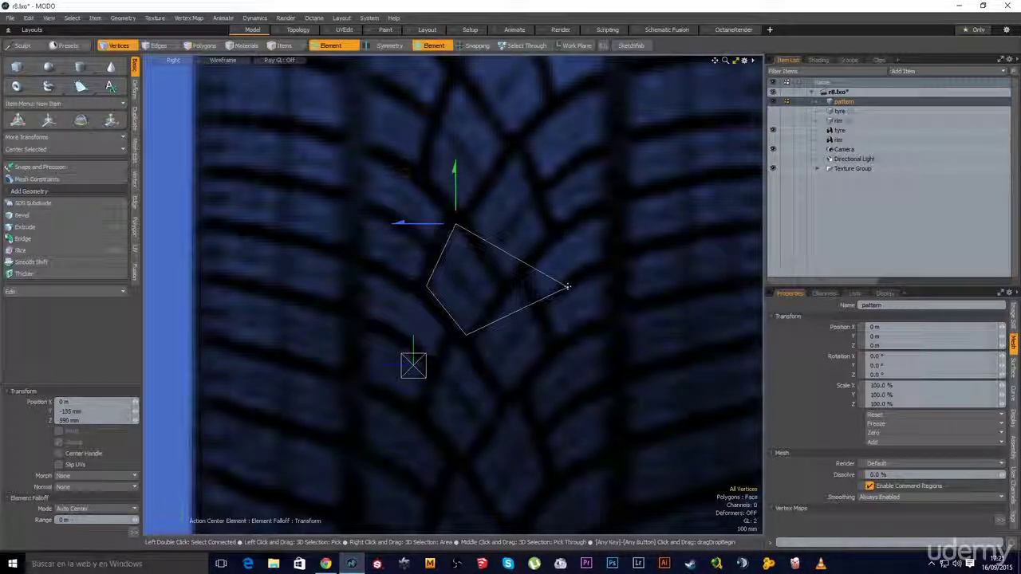
pyautogui.moveTo(566, 287); pyautogui.dragTo(498, 292)
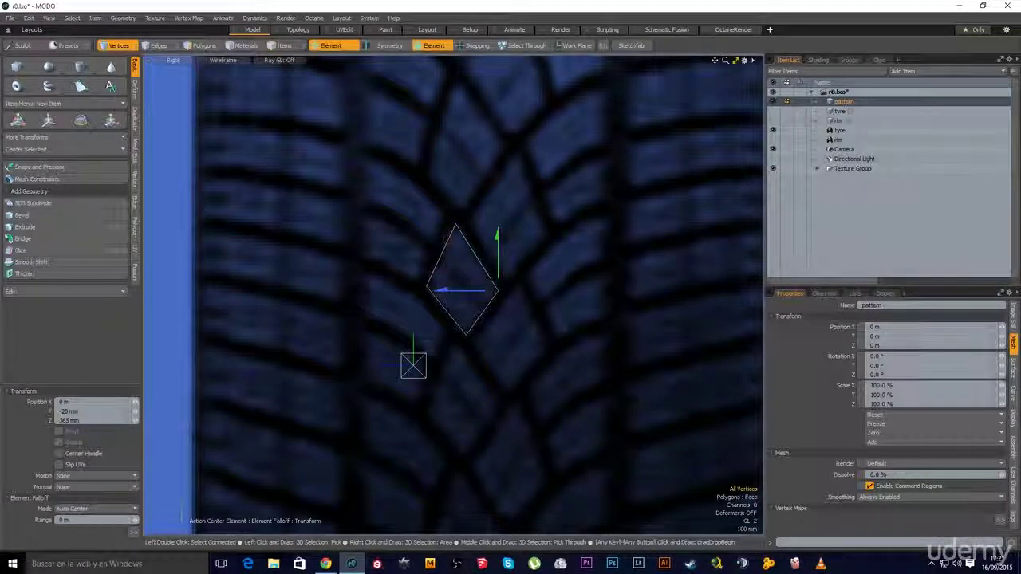
pyautogui.press('space')
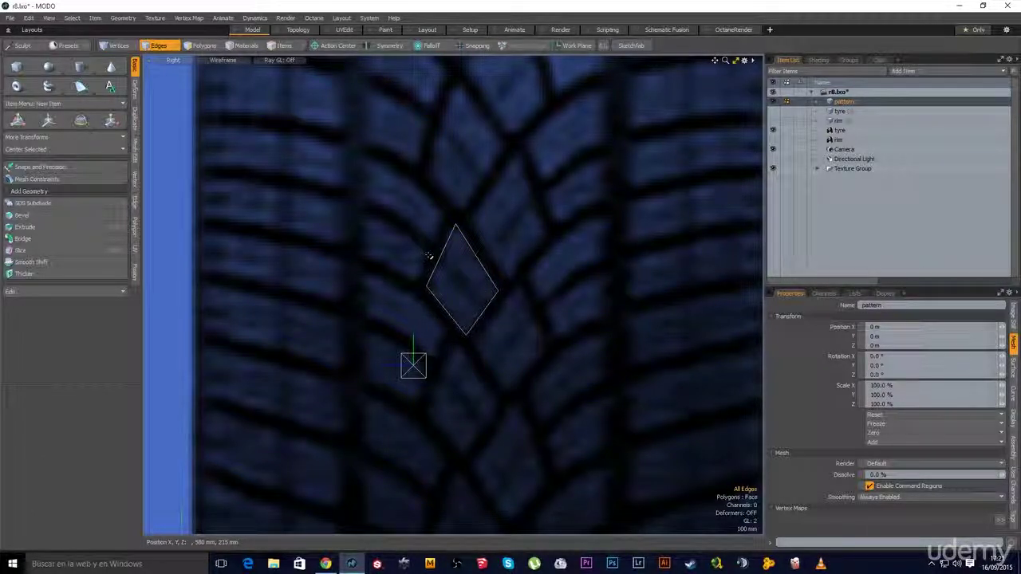
# - Loop-slice the diamond face along its length with one cut in Uniform mode
pyautogui.click(437, 264)
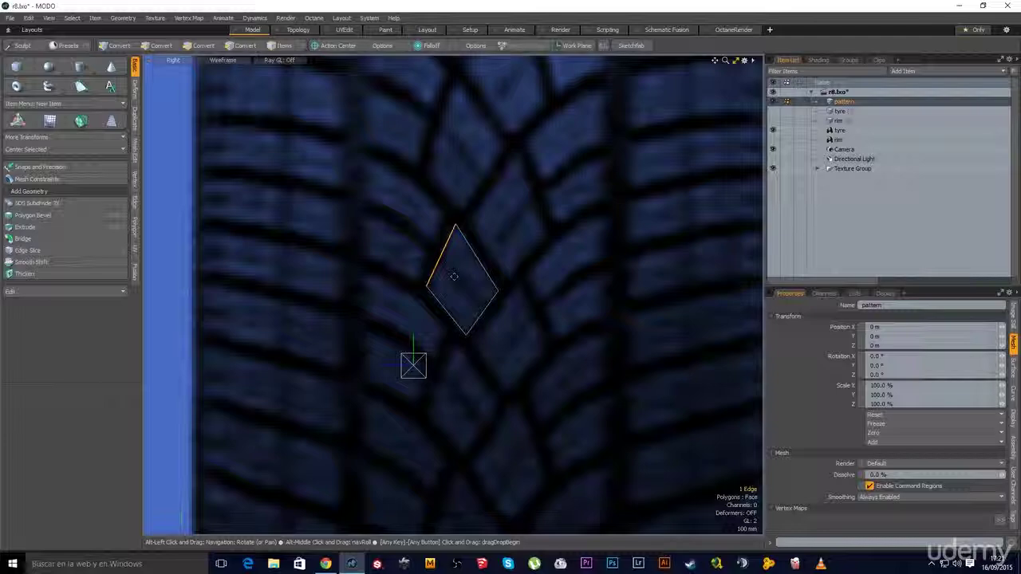
pyautogui.hotkey('alt', 'c')
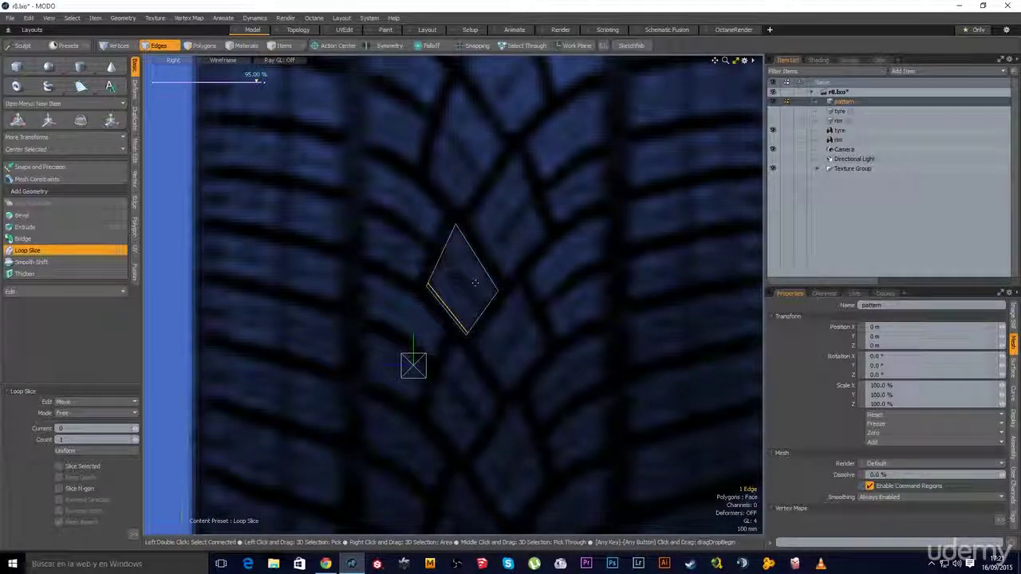
pyautogui.click(96, 413)
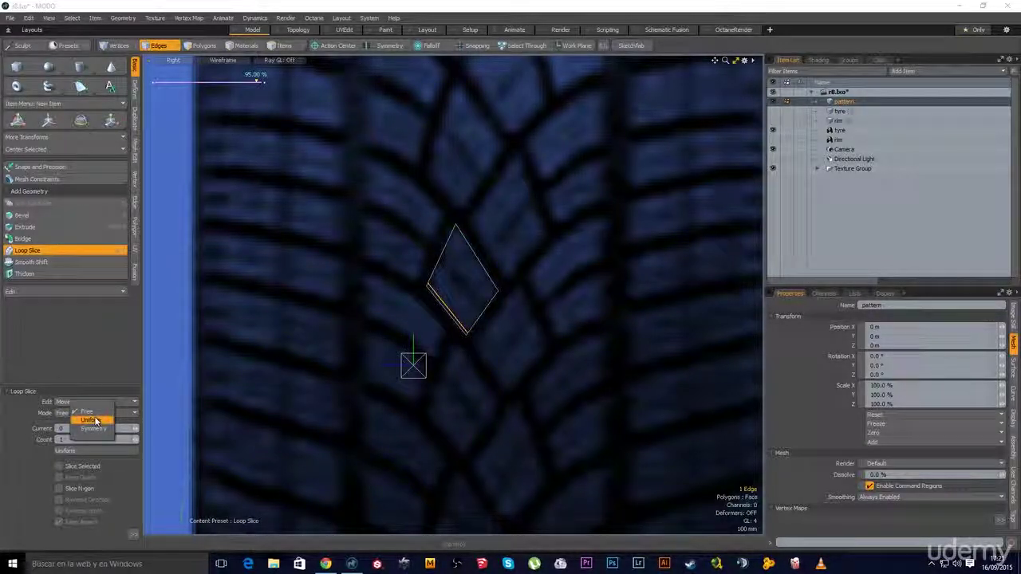
pyautogui.click(94, 420)
pyautogui.press('space')
# - Bevel the diamond's centre edge slightly into a narrow strip between two parallel edges
pyautogui.press('b')
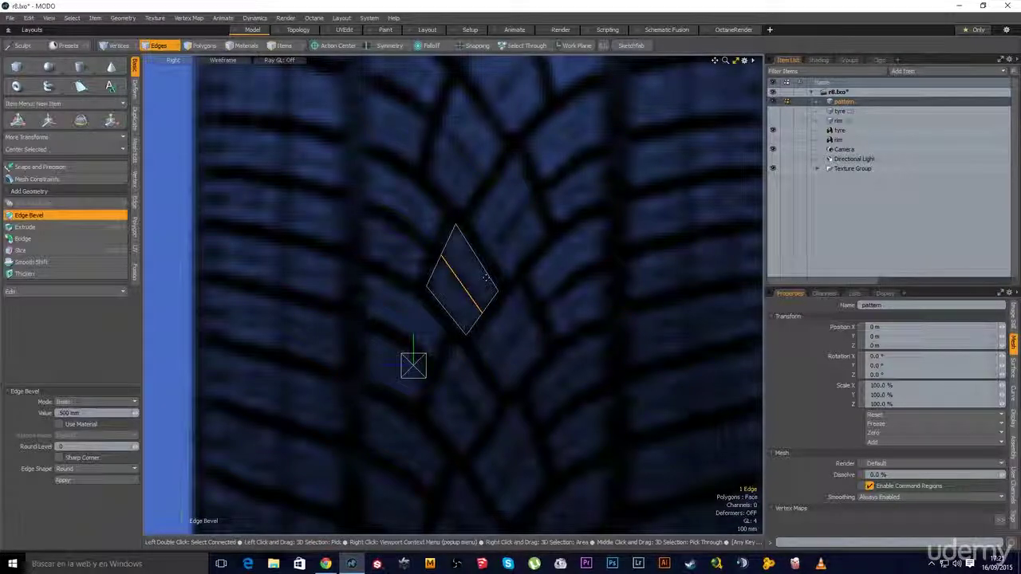
pyautogui.moveTo(413, 365); pyautogui.dragTo(421, 366)
pyautogui.press('space')
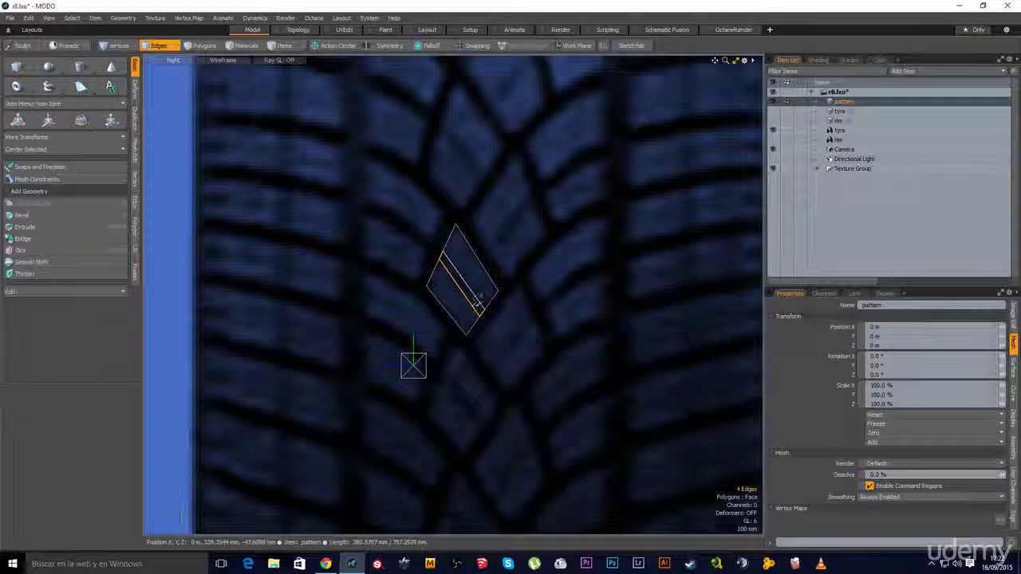
# - Cut a cross loop through the diamond and its narrow strip using Loop Slice in Free mode at 30%
pyautogui.click(470, 303)
pyautogui.hotkey('alt', 'c')
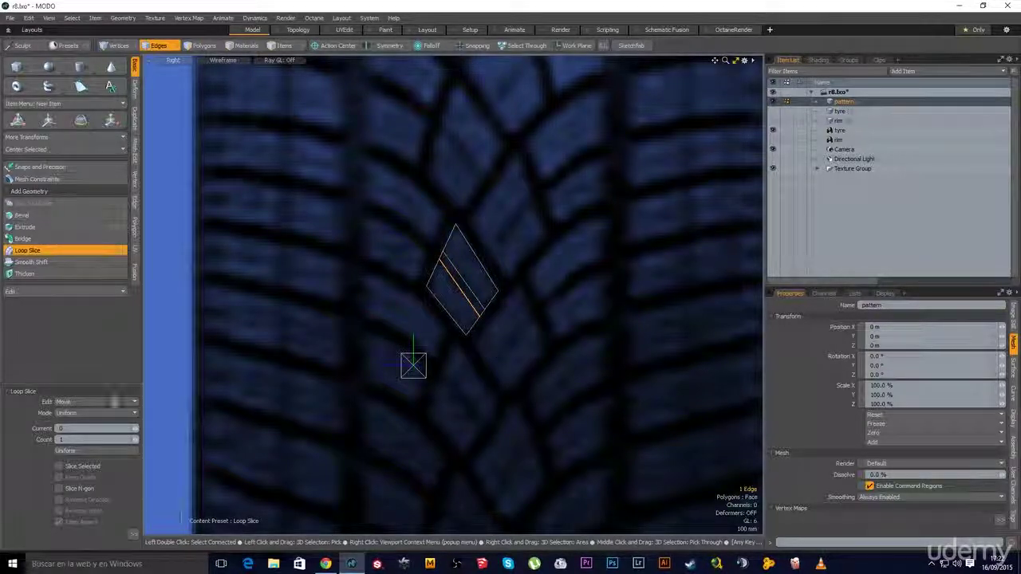
pyautogui.click(94, 412)
pyautogui.click(80, 422)
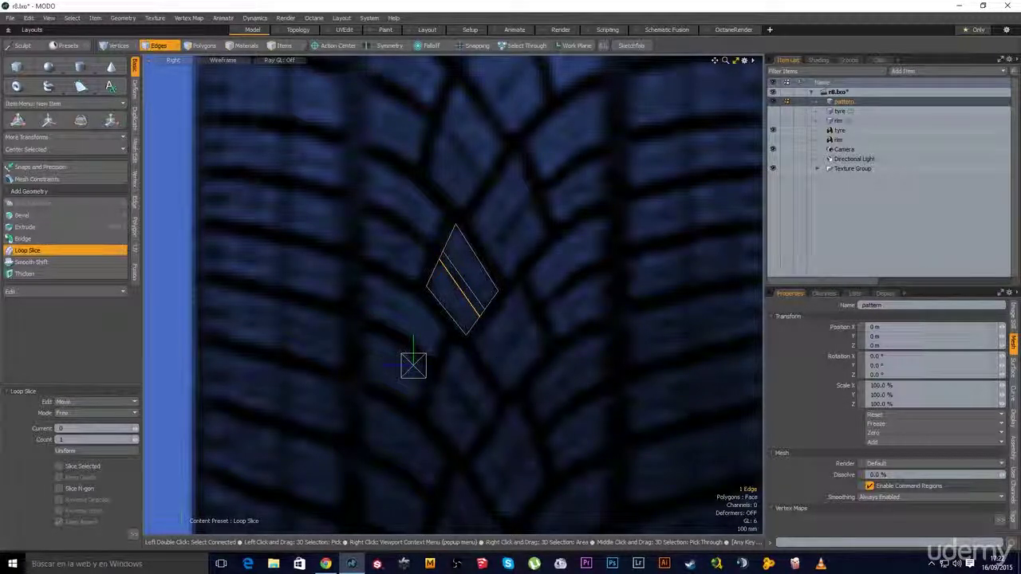
pyautogui.click(458, 289)
pyautogui.moveTo(197, 81); pyautogui.dragTo(187, 82)
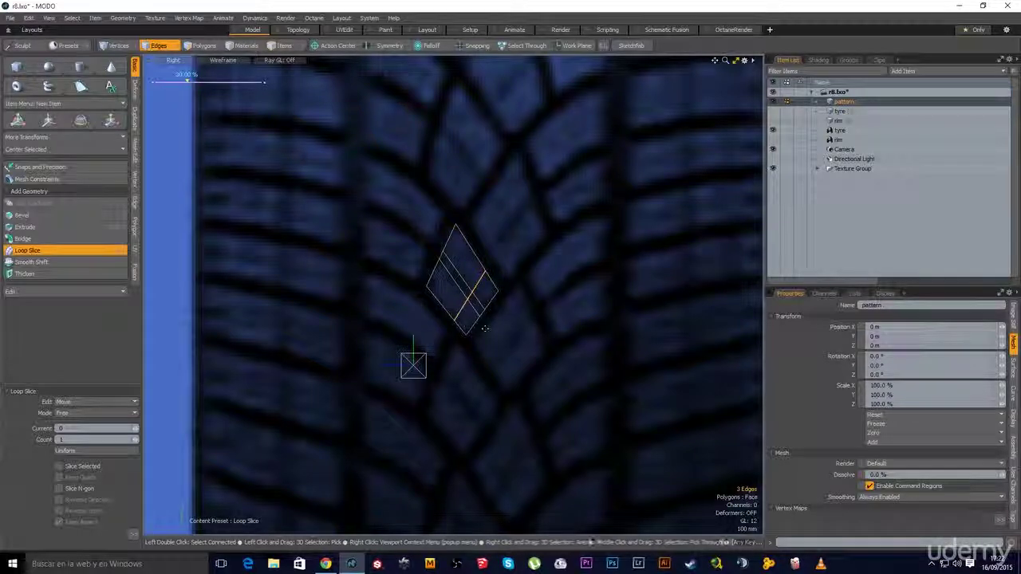
pyautogui.press('space')
# - Delete the longer polygon of the narrow centre strip to open a slot in the diamond
pyautogui.press('space')
pyautogui.click(446, 261)
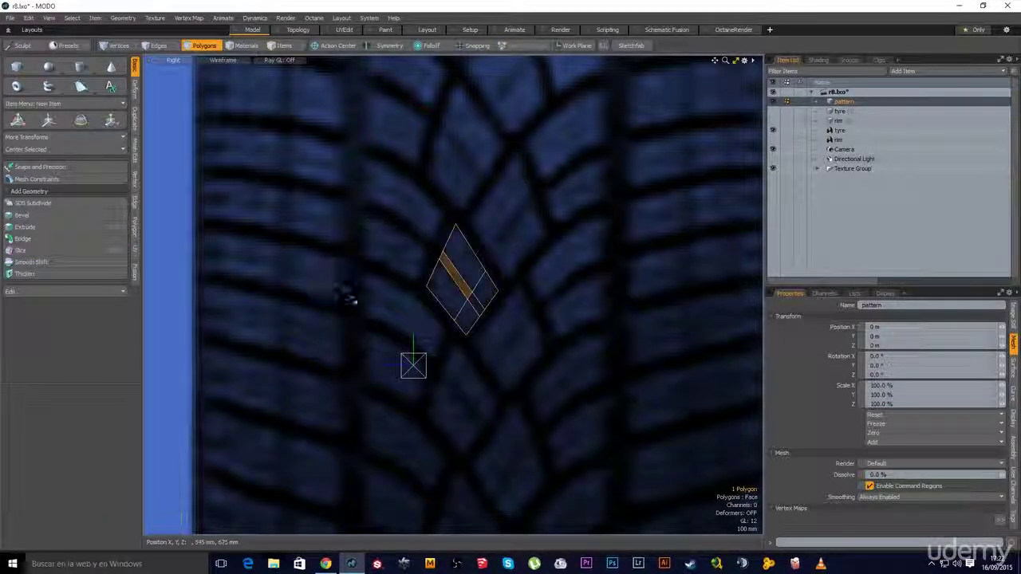
pyautogui.click(360, 296)
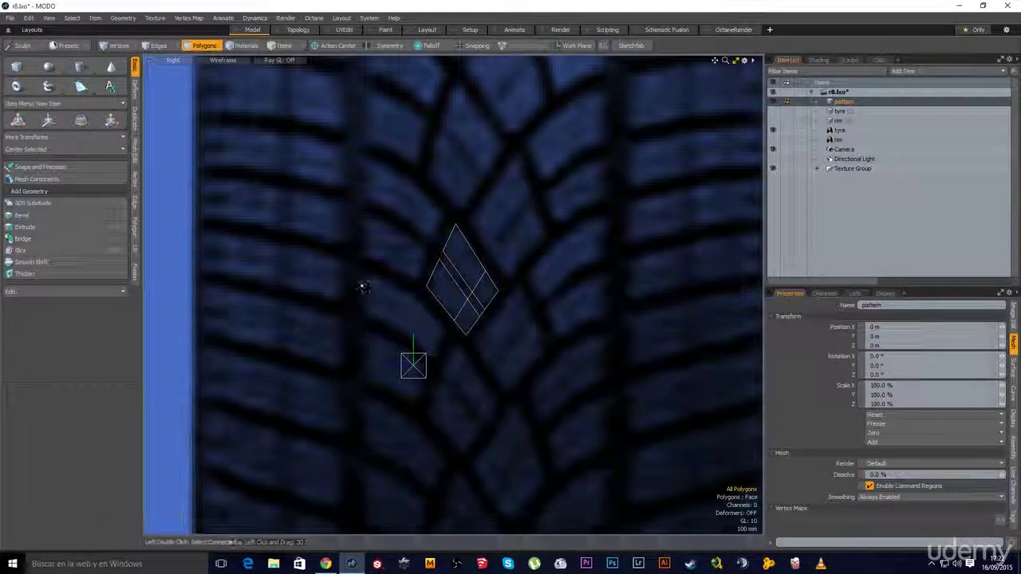
pyautogui.doubleClick(472, 305)
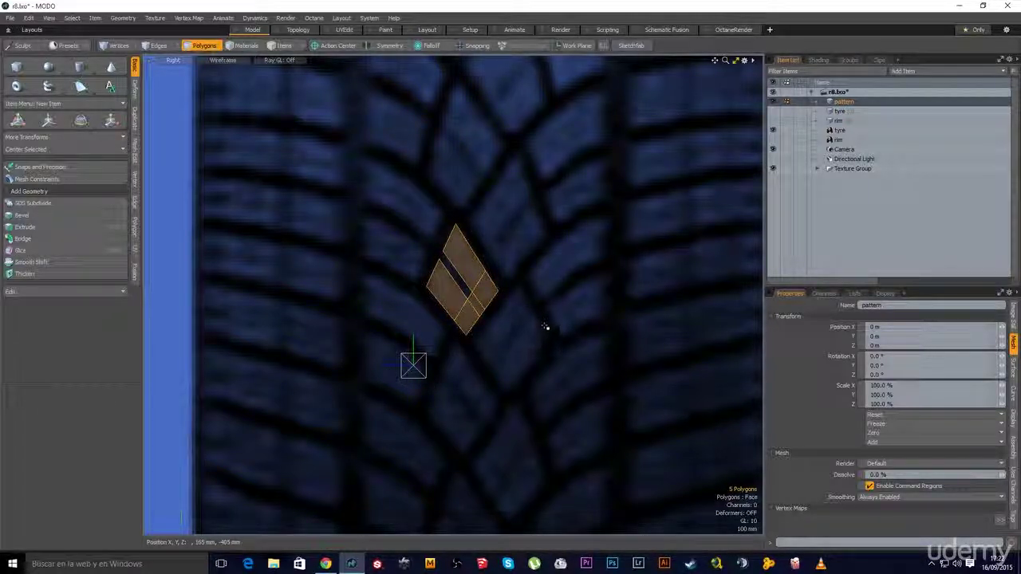
pyautogui.click(505, 314)
# - Select the cross edge loop at the slot's closed end and move it 5 mm in Y and -5 mm in Z
pyautogui.scroll(2, 487, 266)
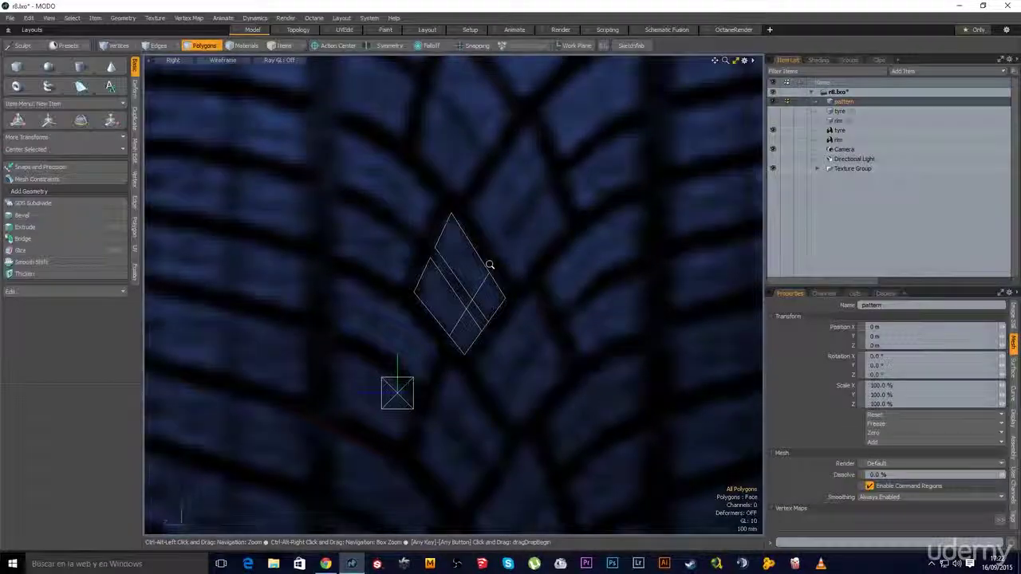
pyautogui.keyDown('alt'); pyautogui.moveTo(462, 264); pyautogui.dragTo(481, 287); pyautogui.keyUp('alt')
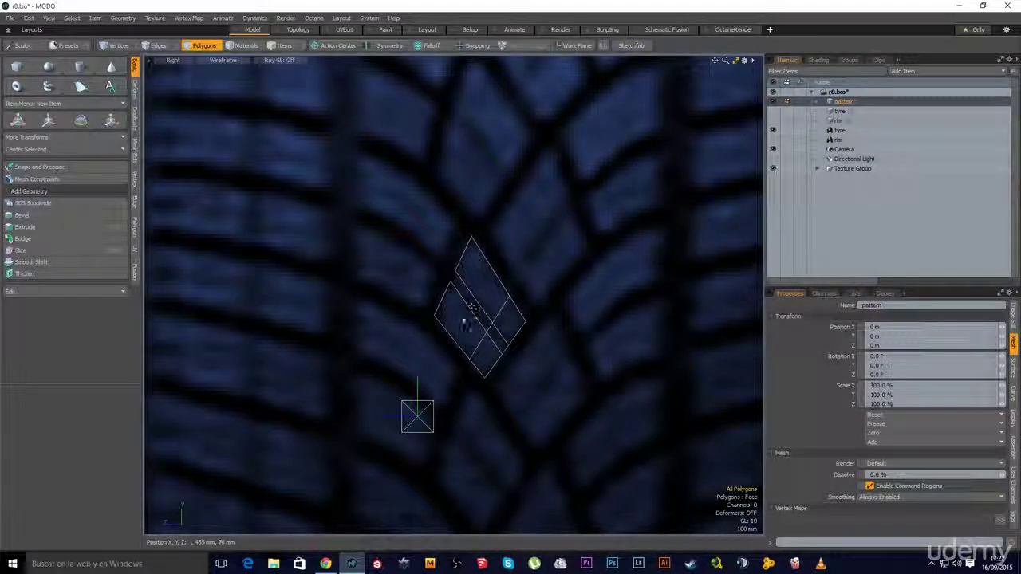
pyautogui.press('2')
pyautogui.click(507, 308)
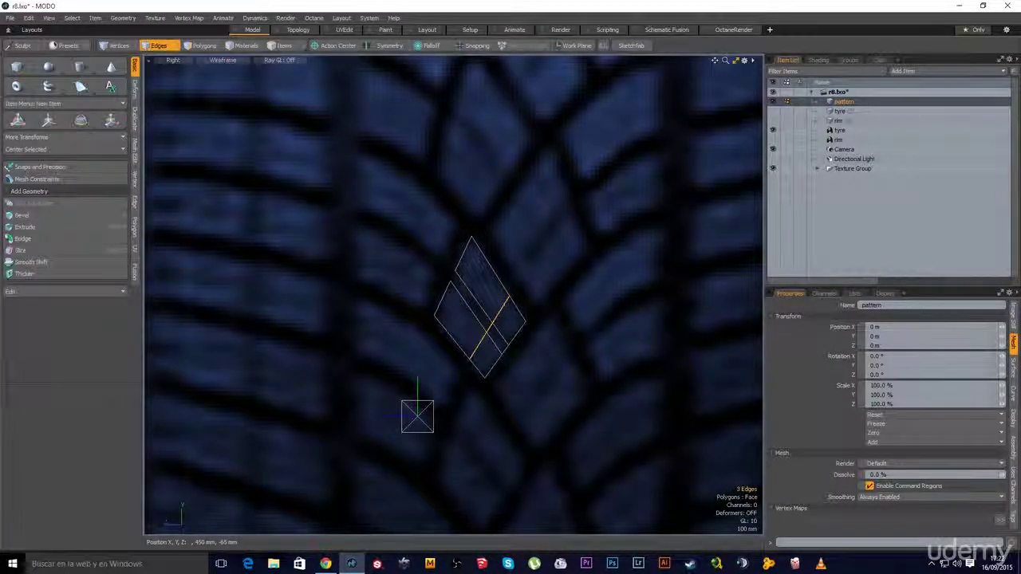
pyautogui.press('w')
pyautogui.moveTo(519, 360); pyautogui.dragTo(520, 360)
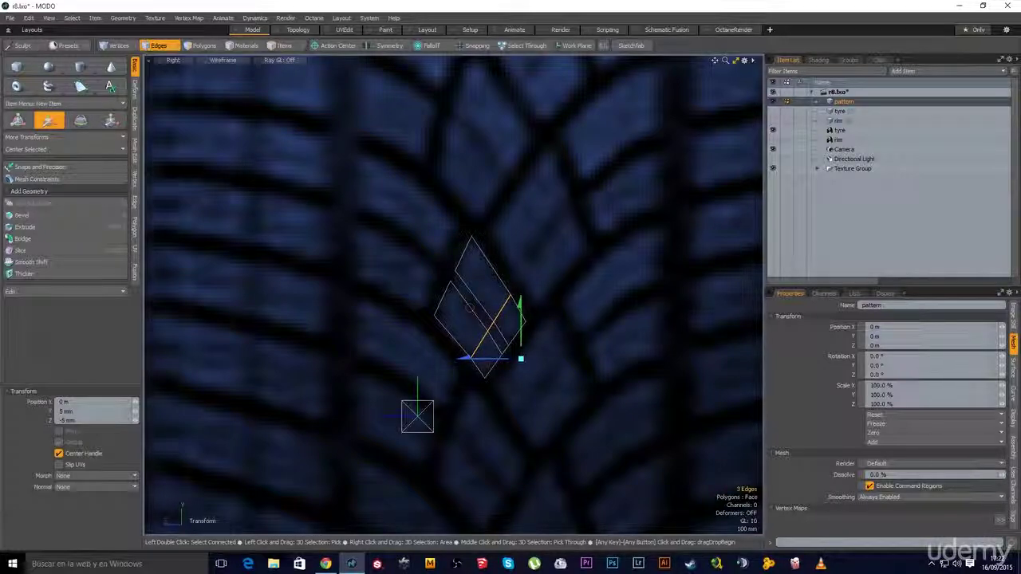
pyautogui.press('space')
pyautogui.click(451, 334)
pyautogui.hotkey('alt', 'c')
pyautogui.click(432, 358)
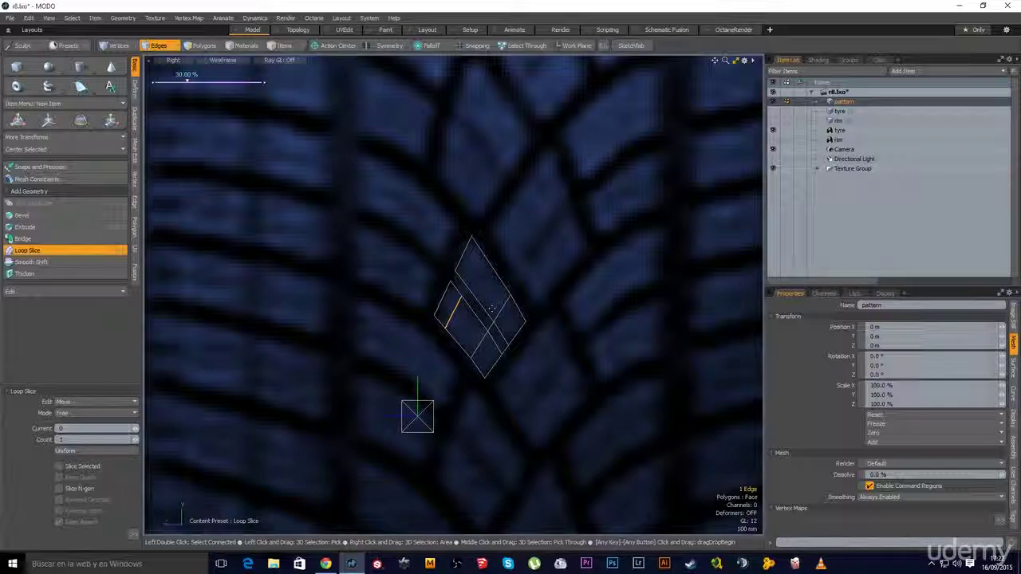
pyautogui.press('space')
# - Slice the polygons on both sides of the slot parallel to the cross edges, from Y 315 mm, Z 185 mm to Y 810 mm, Z -95 mm
pyautogui.press('3')
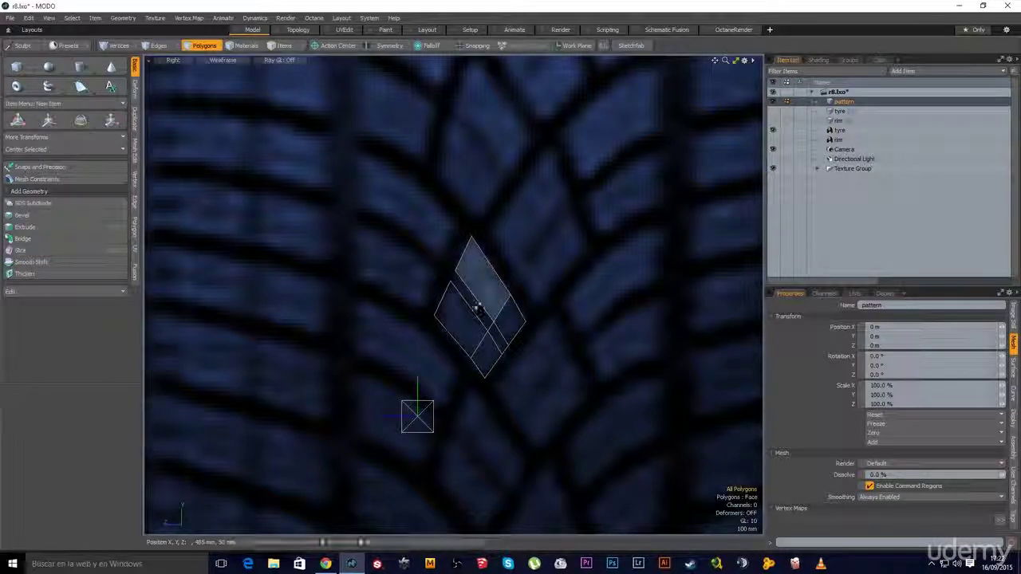
pyautogui.hotkey('shift', 'c')
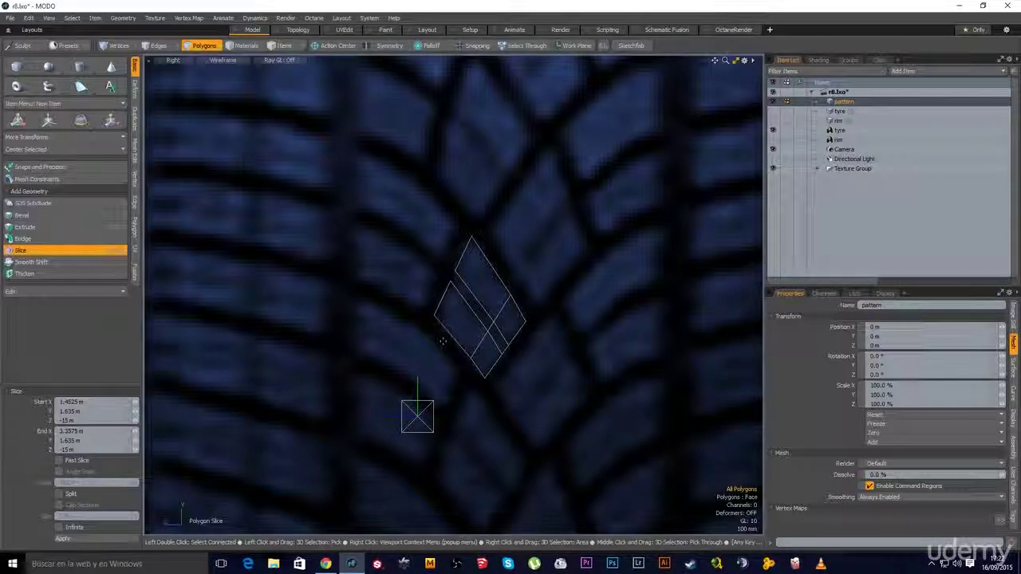
pyautogui.moveTo(444, 341); pyautogui.dragTo(512, 222)
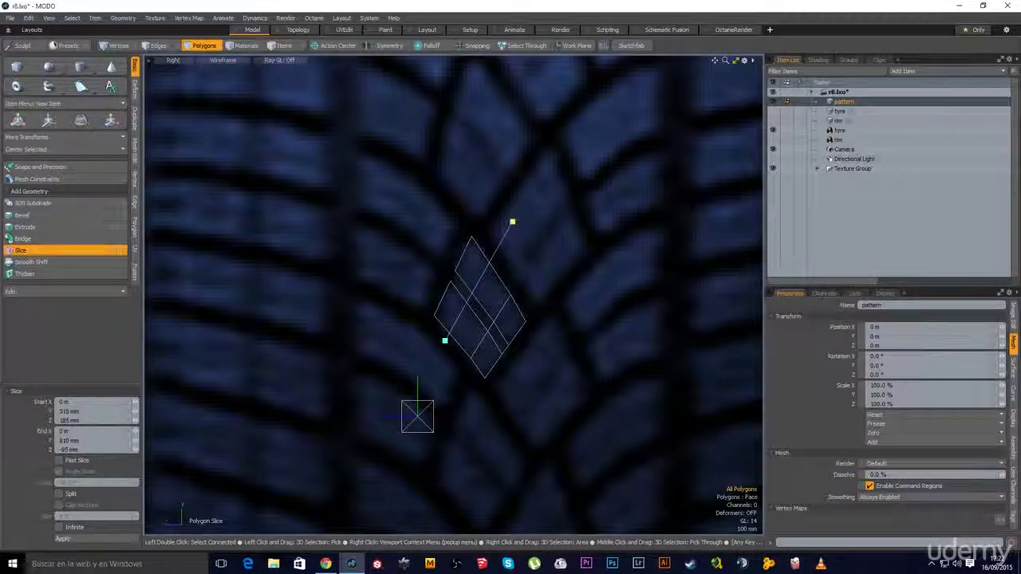
pyautogui.press('q')
# - Select the two newly sliced edges on either side of the slot and move them 5 mm in Y and -5 mm in Z
pyautogui.press('2')
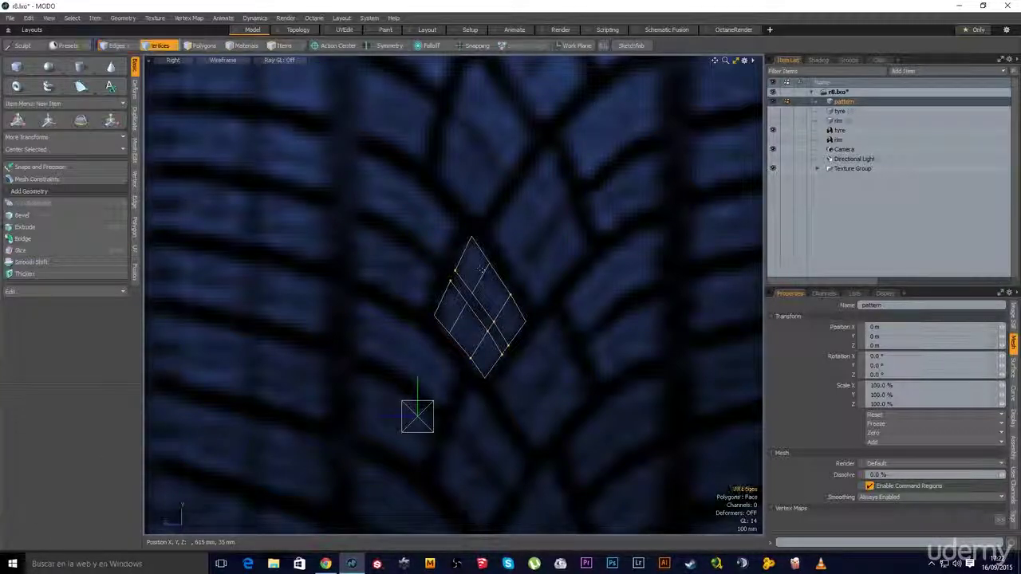
pyautogui.click(481, 277)
pyautogui.keyDown('shift'); pyautogui.click(459, 318); pyautogui.keyUp('shift')
pyautogui.press('w')
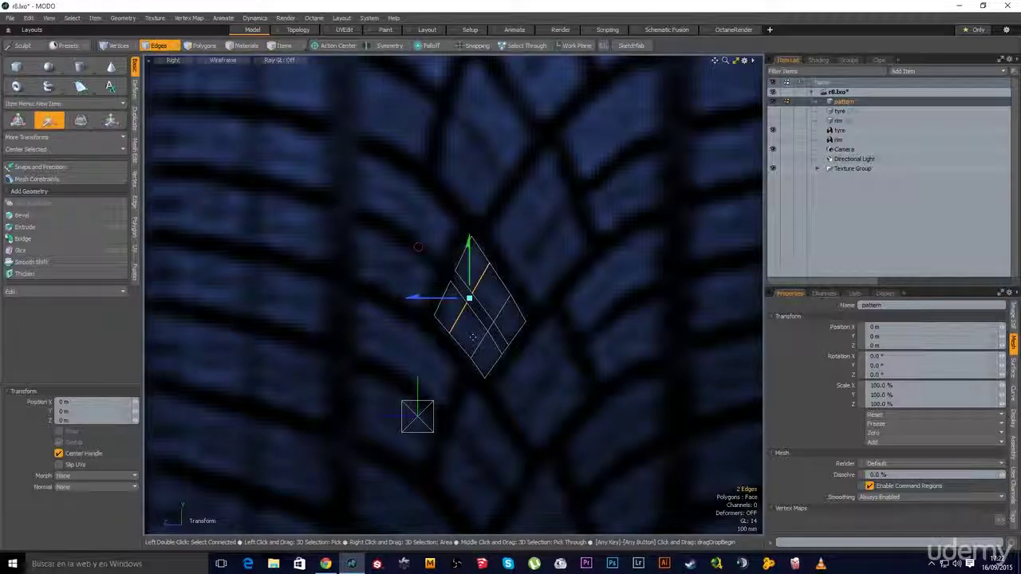
pyautogui.click(473, 337)
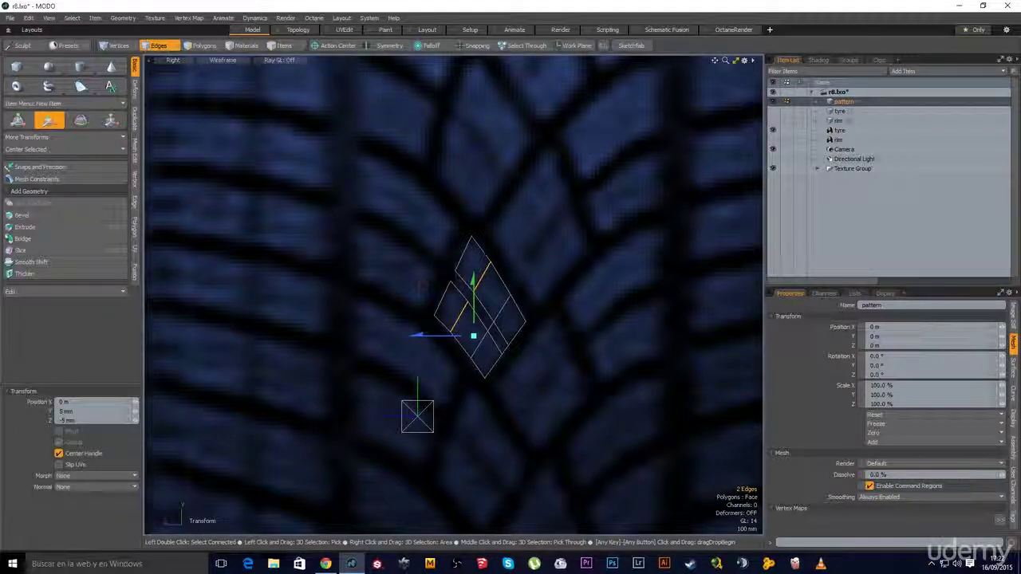
pyautogui.press('space')
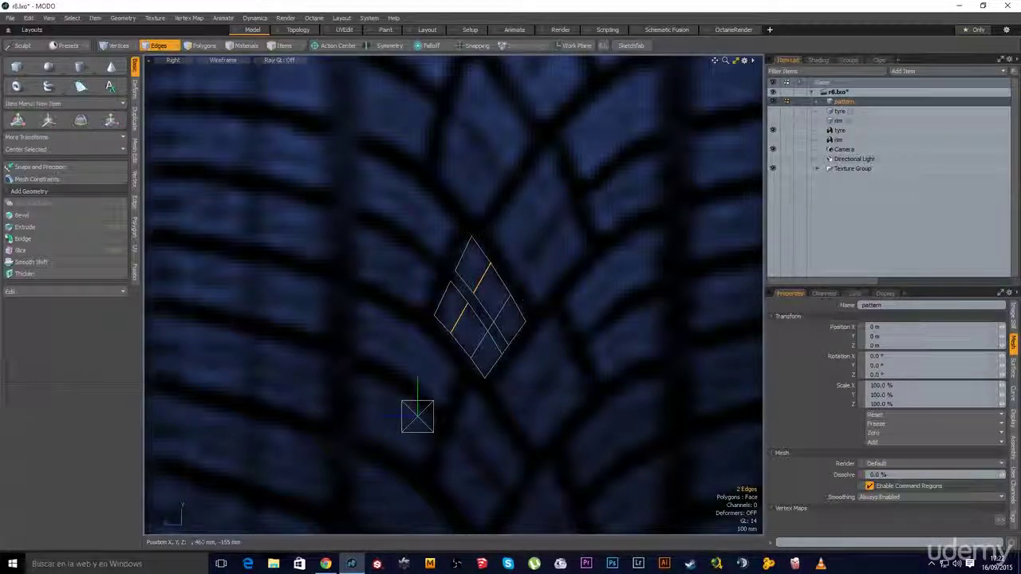
# - Clear the edge selection and draw a flat rectangle with the Cube tool over the tread area to the upper left of the diamond
pyautogui.click(568, 374)
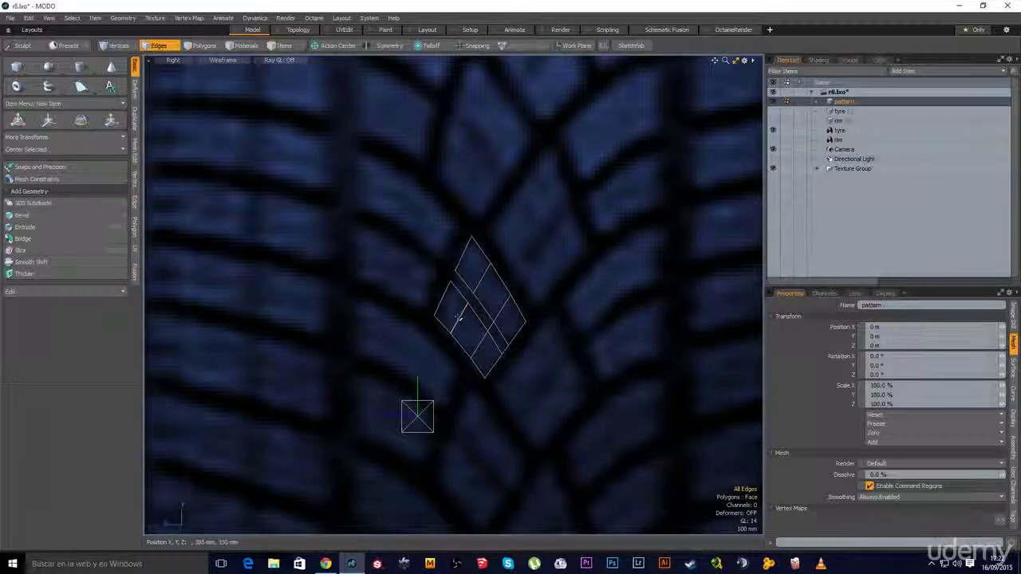
pyautogui.keyDown('ctrl'); pyautogui.keyDown('alt'); pyautogui.moveTo(520, 353); pyautogui.dragTo(442, 302); pyautogui.keyUp('alt'); pyautogui.keyUp('ctrl')
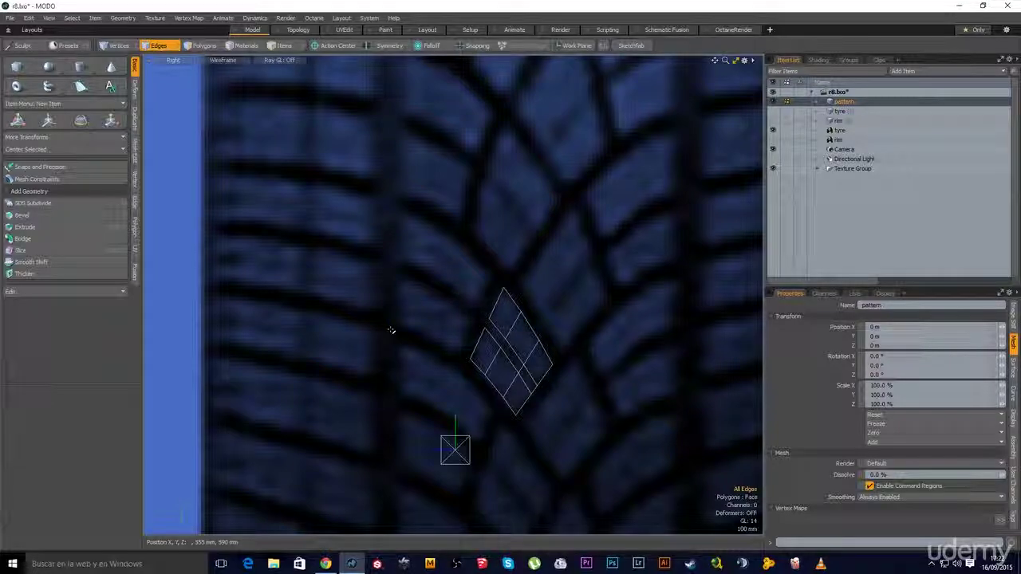
pyautogui.click(17, 67)
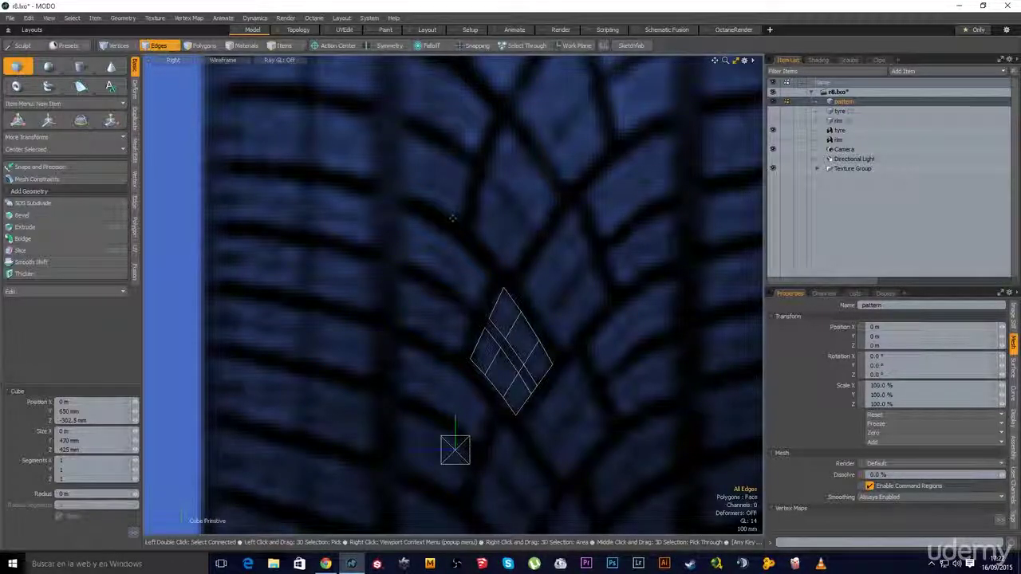
pyautogui.moveTo(402, 207); pyautogui.dragTo(367, 236)
pyautogui.press('space')
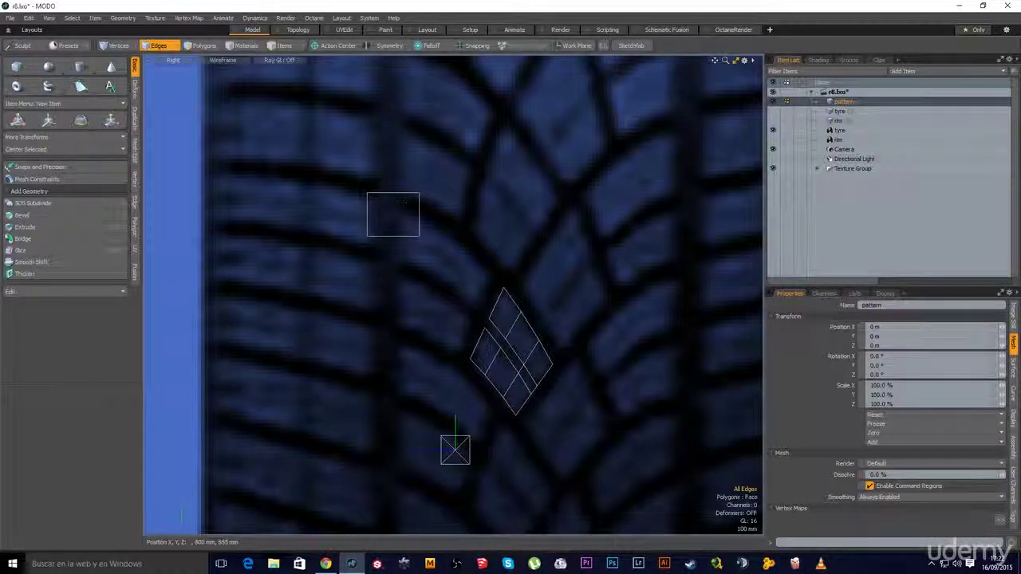
# - Reshape the rectangle with Element Move, fitting its corners to the outline of the two curved tread blocks between the vertical groove and the diamond
pyautogui.press('t')
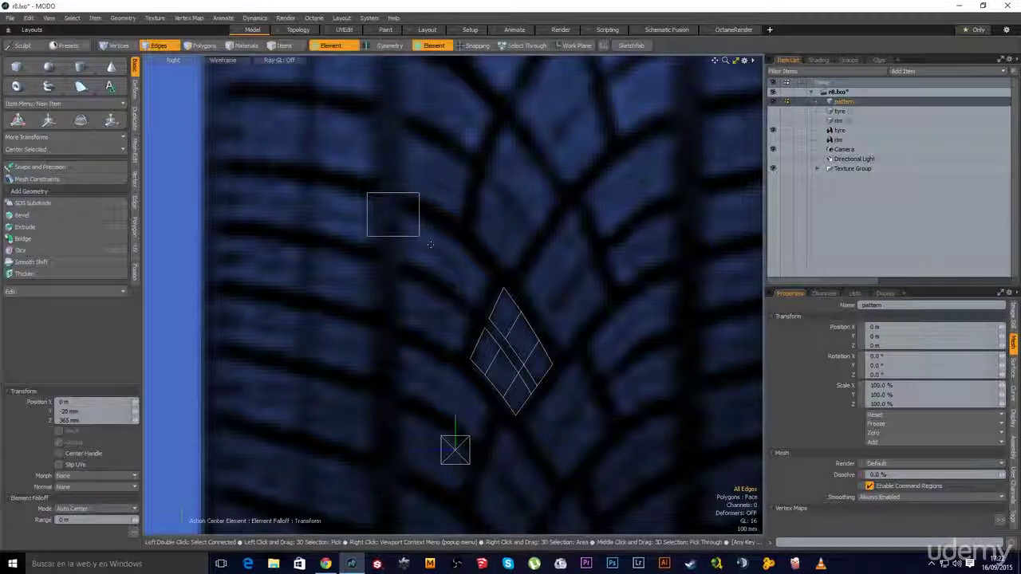
pyautogui.moveTo(419, 235); pyautogui.dragTo(458, 349)
pyautogui.moveTo(417, 195); pyautogui.dragTo(485, 277)
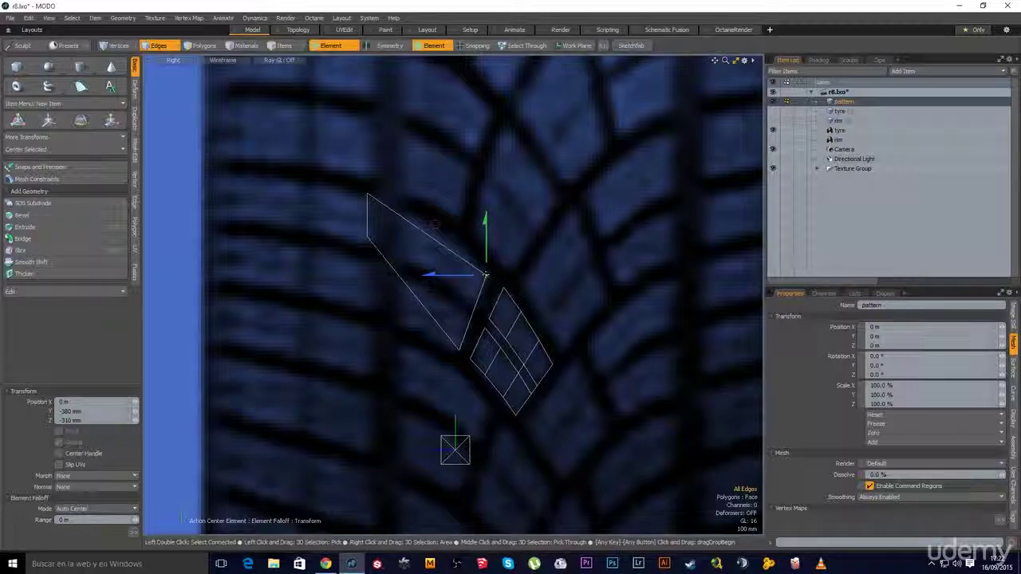
pyautogui.moveTo(365, 192); pyautogui.dragTo(400, 324)
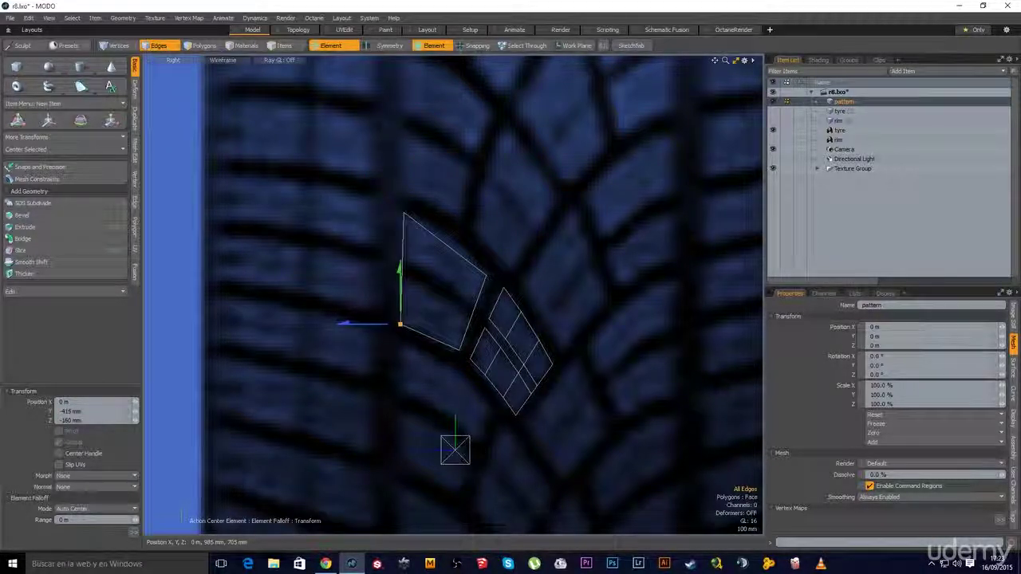
# - Select the new block's edge along the vertical groove and scale it to 0% in Z so it runs straight
pyautogui.press('space')
pyautogui.press('space')
pyautogui.press('space')
pyautogui.press('space')
pyautogui.click(401, 270)
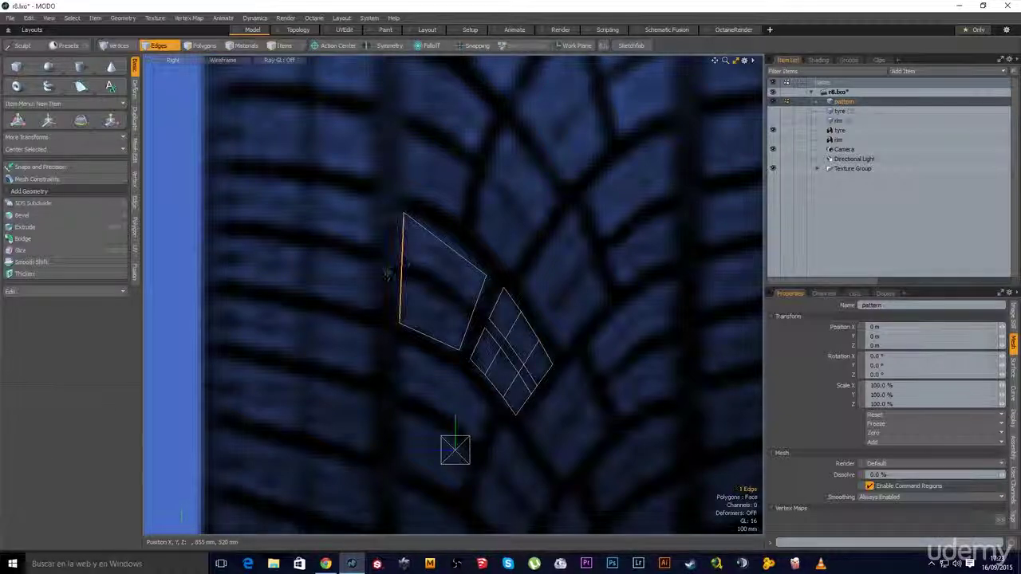
pyautogui.press('r')
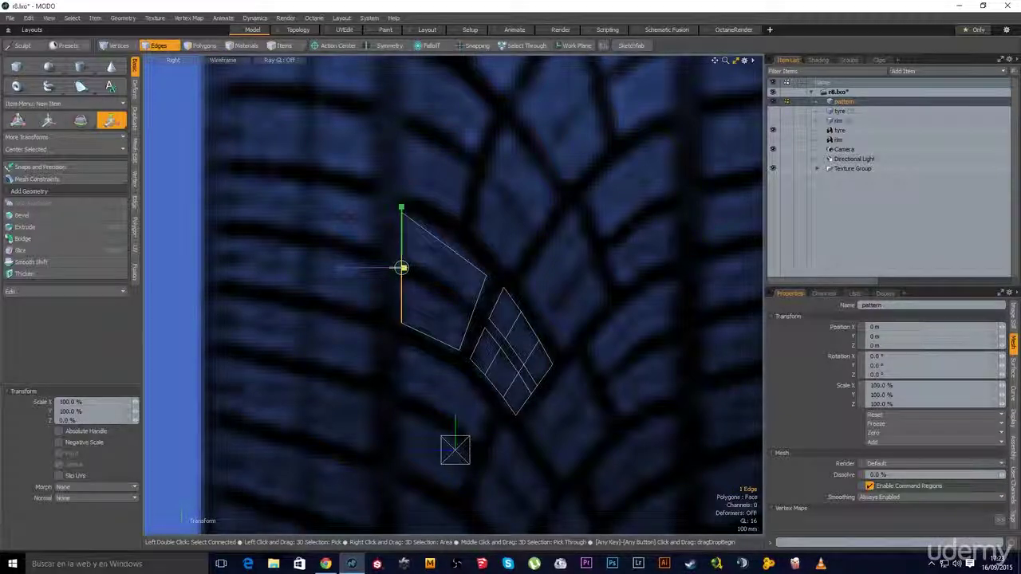
pyautogui.press('space')
# - Loop-slice the block once from its upper to its lower edge in Uniform mode
pyautogui.click(393, 325)
pyautogui.keyDown('alt'); pyautogui.keyDown('shift'); pyautogui.moveTo(393, 325); pyautogui.dragTo(367, 317); pyautogui.keyUp('shift'); pyautogui.keyUp('alt')
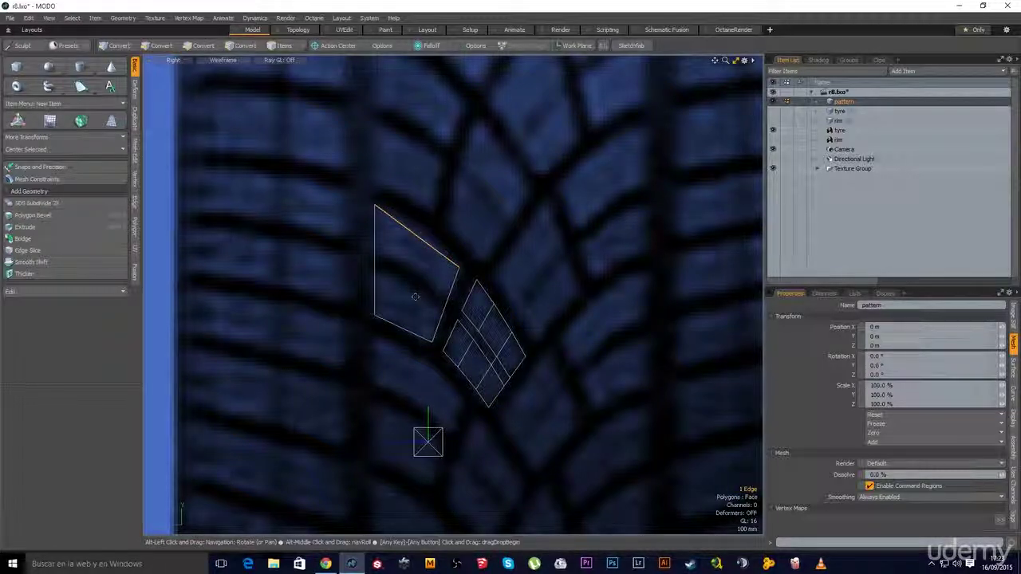
pyautogui.click(27, 250)
pyautogui.click(83, 416)
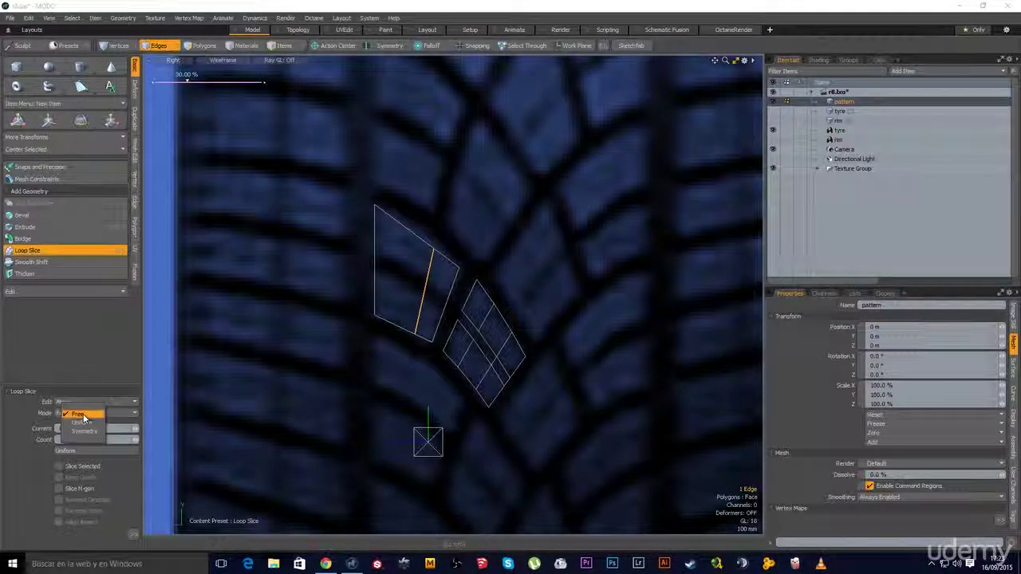
pyautogui.click(85, 425)
pyautogui.press('space')
# - Move the new slice edge 20 mm in Y and -10 mm in Z to follow the block's curve
pyautogui.press('w')
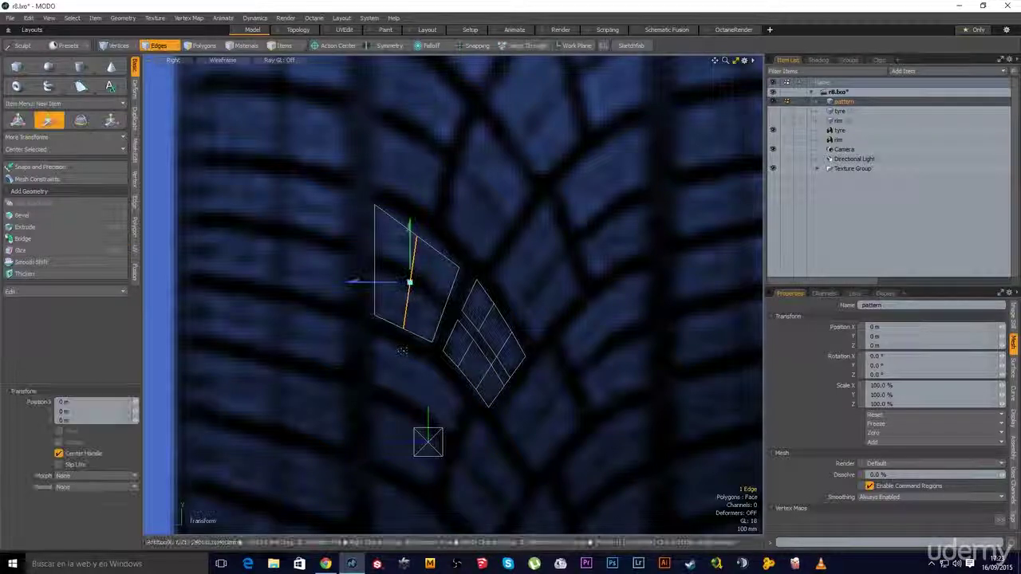
pyautogui.moveTo(402, 356); pyautogui.dragTo(404, 352)
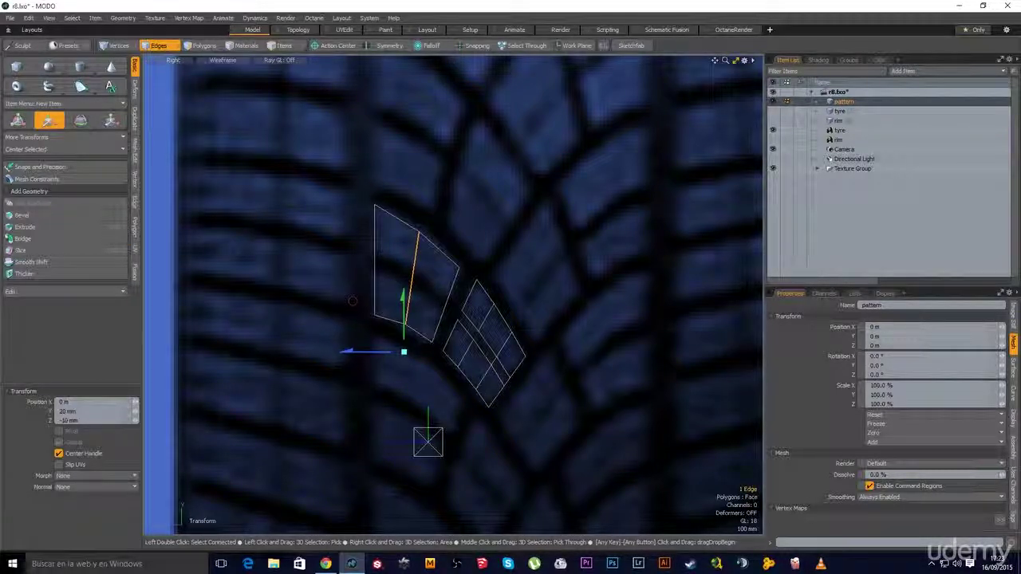
pyautogui.press('space')
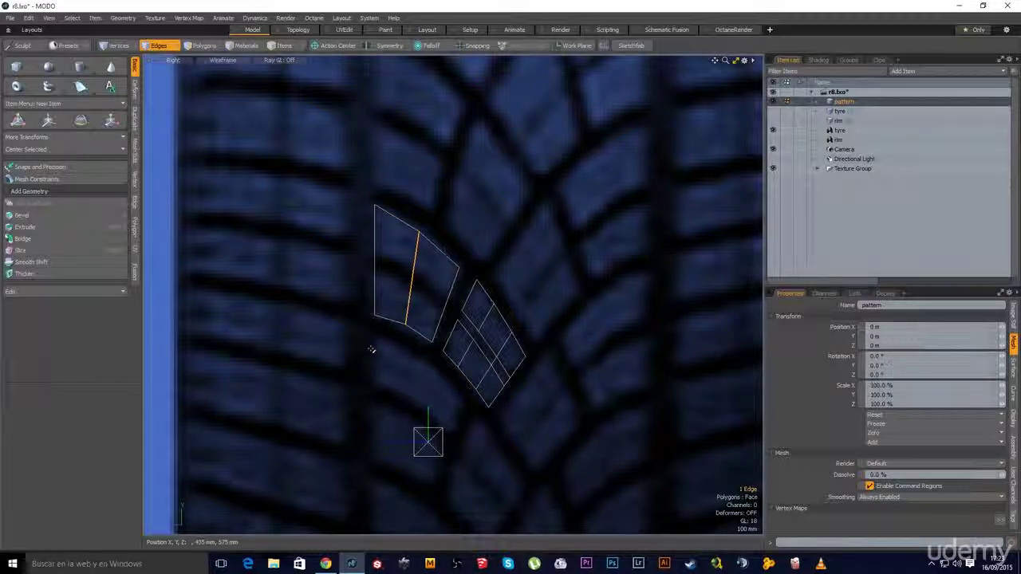
# - Select the block's straight groove-side edge and loop-slice the block lengthwise with one uniform slice at 50%
pyautogui.click(347, 231)
pyautogui.click(374, 247)
pyautogui.hotkey('alt', 'c')
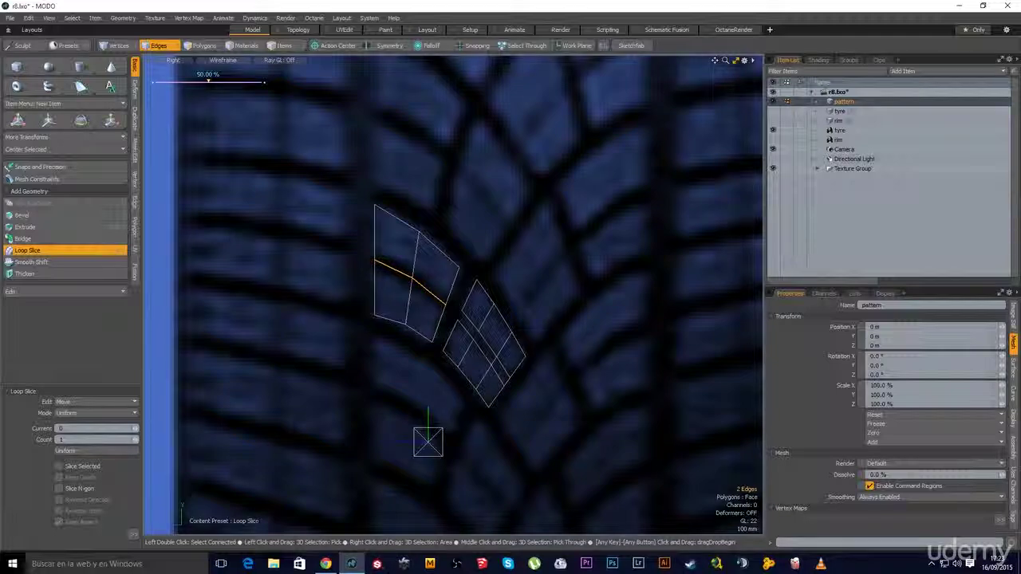
# - Bevel the new lengthwise edges into a narrow band matching the dark groove and delete the band's two polygons
pyautogui.press('b')
pyautogui.moveTo(343, 272)
pyautogui.mouseDown()
pyautogui.moveTo(390, 272)
pyautogui.moveTo(376, 266)
pyautogui.moveTo(425, 289)
pyautogui.moveTo(416, 281)
pyautogui.mouseUp()
pyautogui.press('space')
pyautogui.press('3')
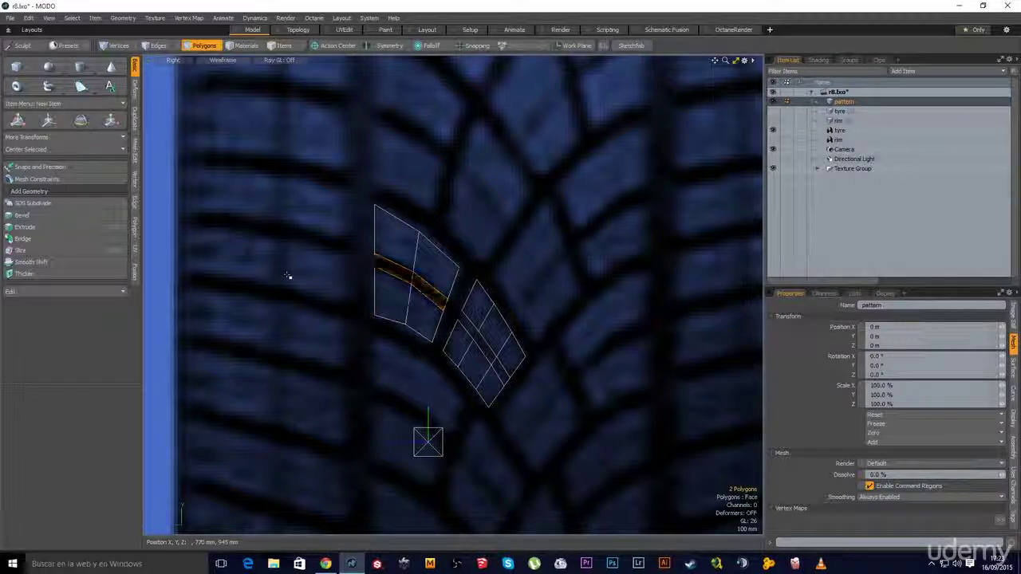
pyautogui.scroll(-3, 444, 368)
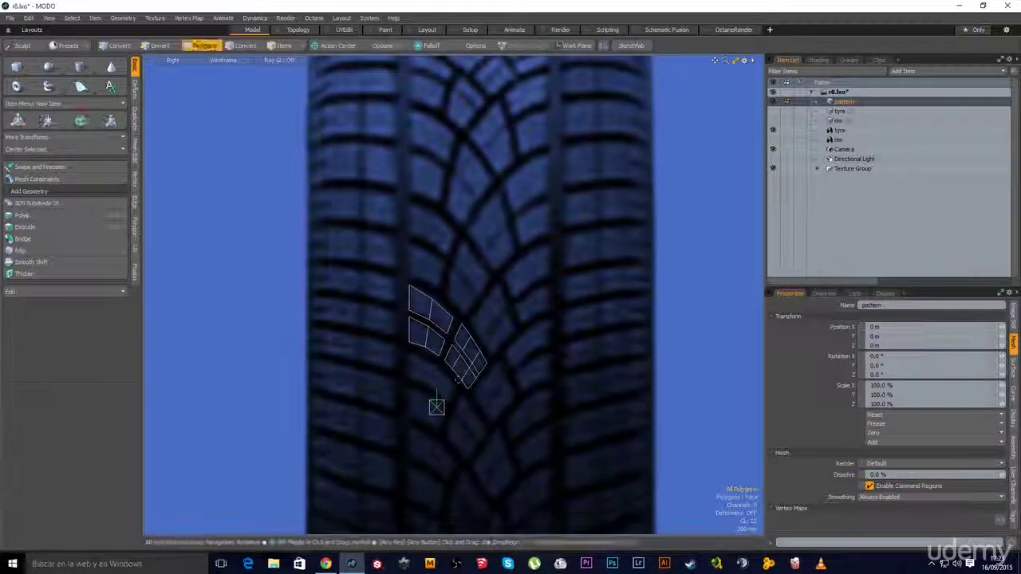
# - Draw a flat rectangle with the Cube tool over the shoulder tread block across the vertical groove and position its polygon there
pyautogui.keyDown('alt'); pyautogui.keyDown('shift'); pyautogui.moveTo(430, 333); pyautogui.dragTo(406, 295); pyautogui.keyUp('shift'); pyautogui.keyUp('alt')
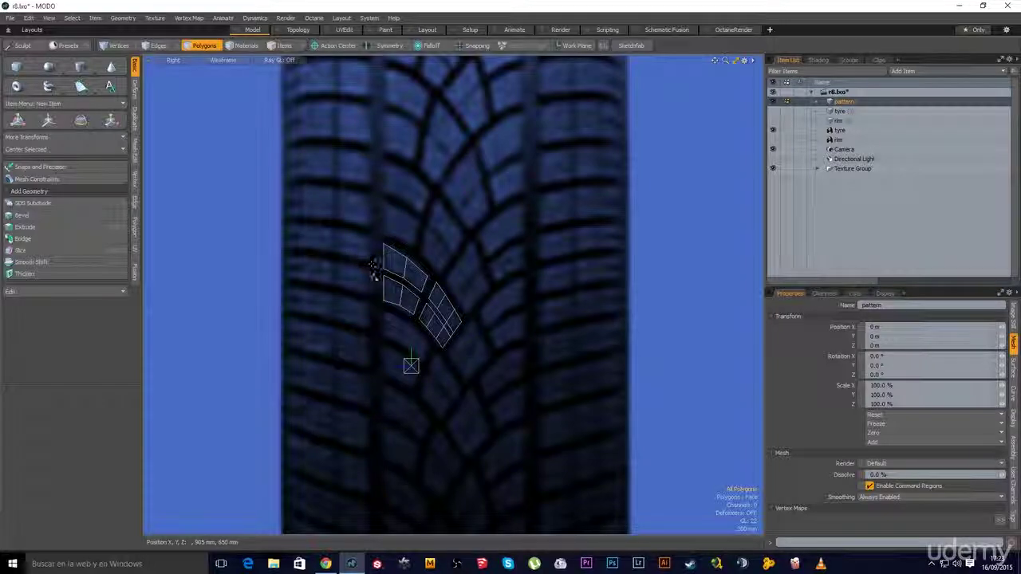
pyautogui.scroll(5, 371, 263)
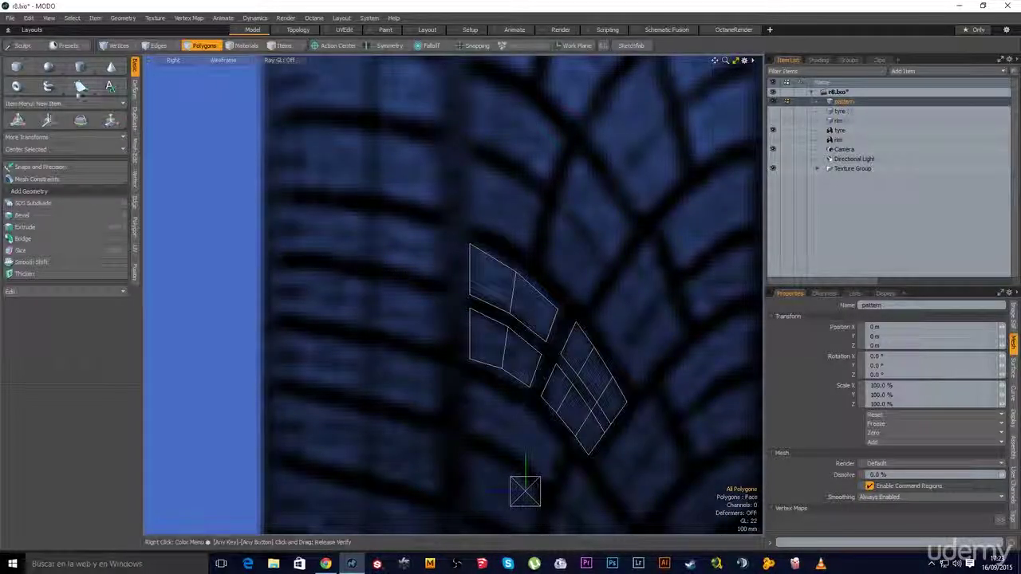
pyautogui.click(17, 67)
pyautogui.moveTo(343, 181); pyautogui.dragTo(426, 292)
pyautogui.press('space')
pyautogui.click(371, 226)
pyautogui.press('w')
pyautogui.press('space')
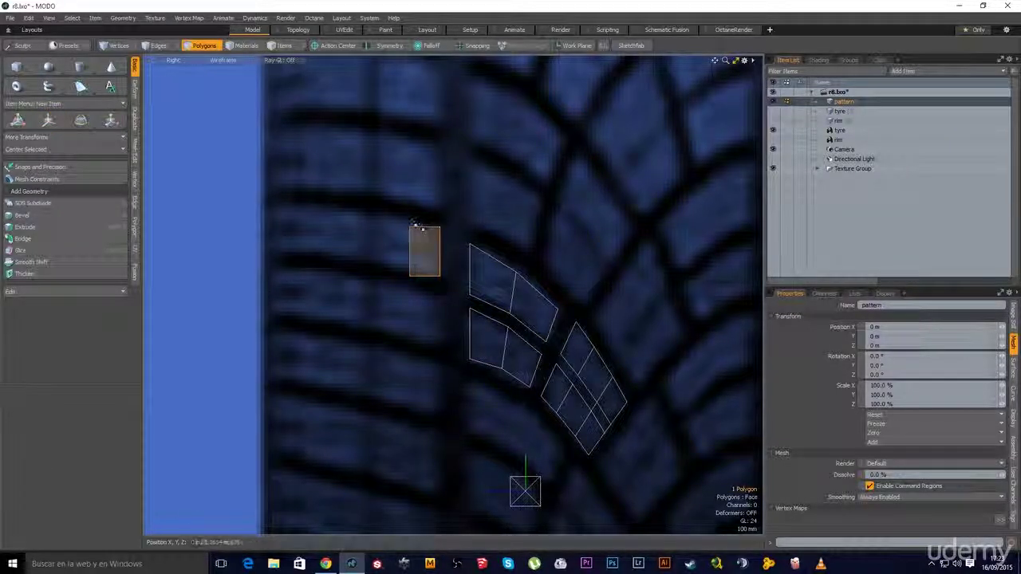
# - Use Element Move to slant the shoulder rectangle by shifting its two outer corners up and outward, the lower one 70 mm in Y and 140 mm in Z
pyautogui.click(424, 198)
pyautogui.press('t')
pyautogui.moveTo(409, 227); pyautogui.dragTo(378, 213)
pyautogui.click(392, 245)
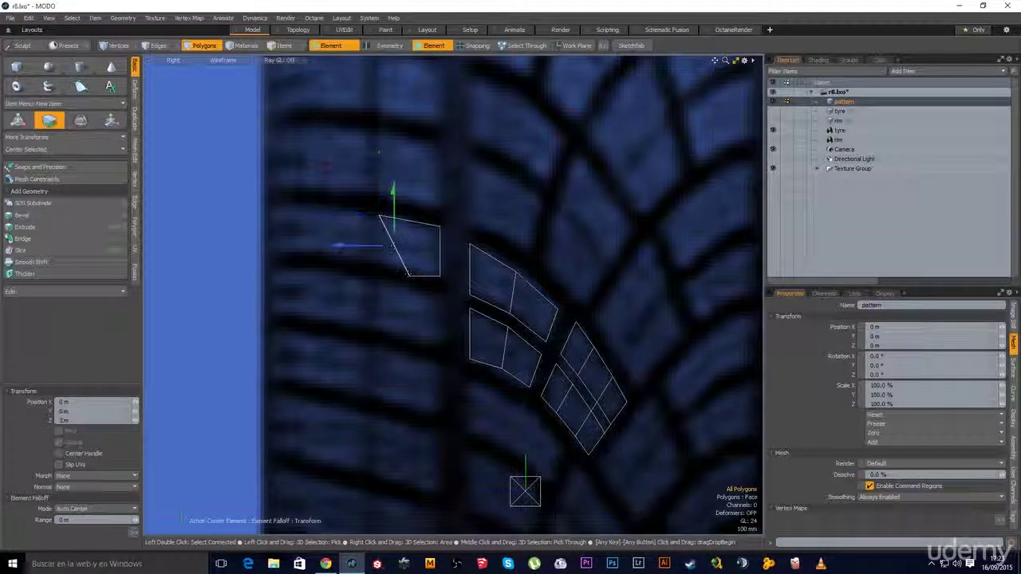
pyautogui.moveTo(410, 276); pyautogui.dragTo(378, 261)
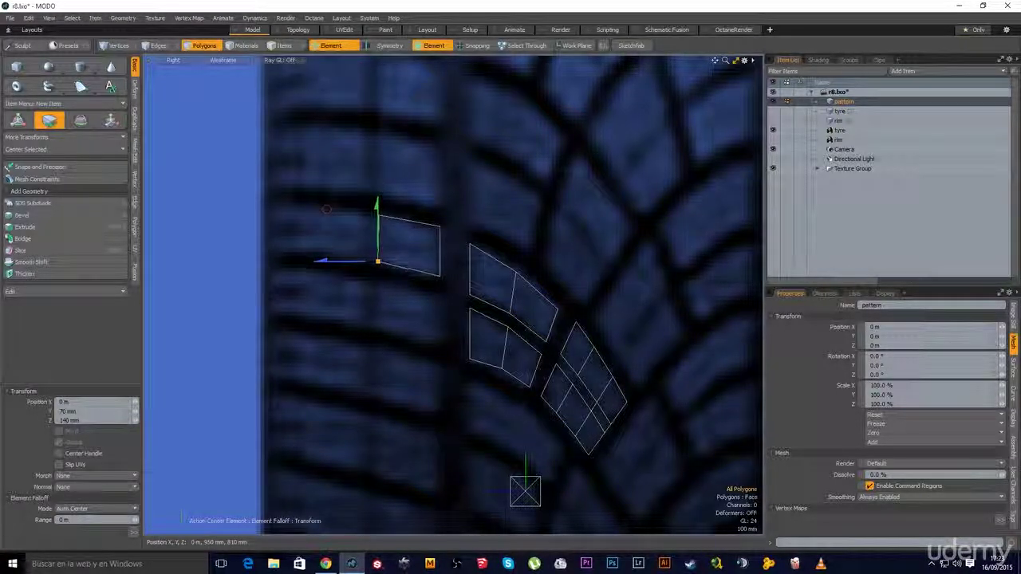
# - Select the shoulder block's outer vertical edge and straighten it by scaling it in Z
pyautogui.press('space')
pyautogui.press('r')
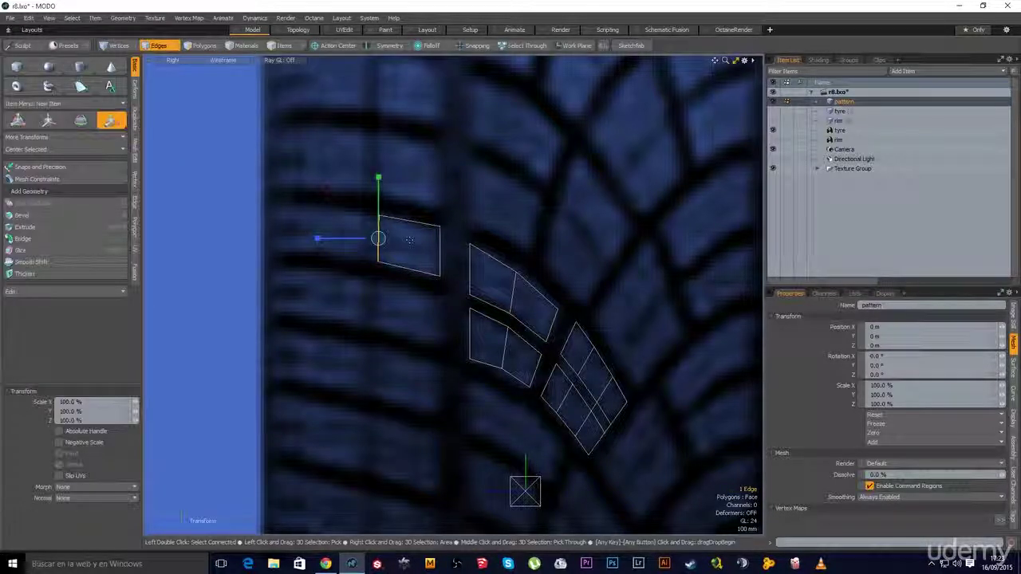
pyautogui.press('space')
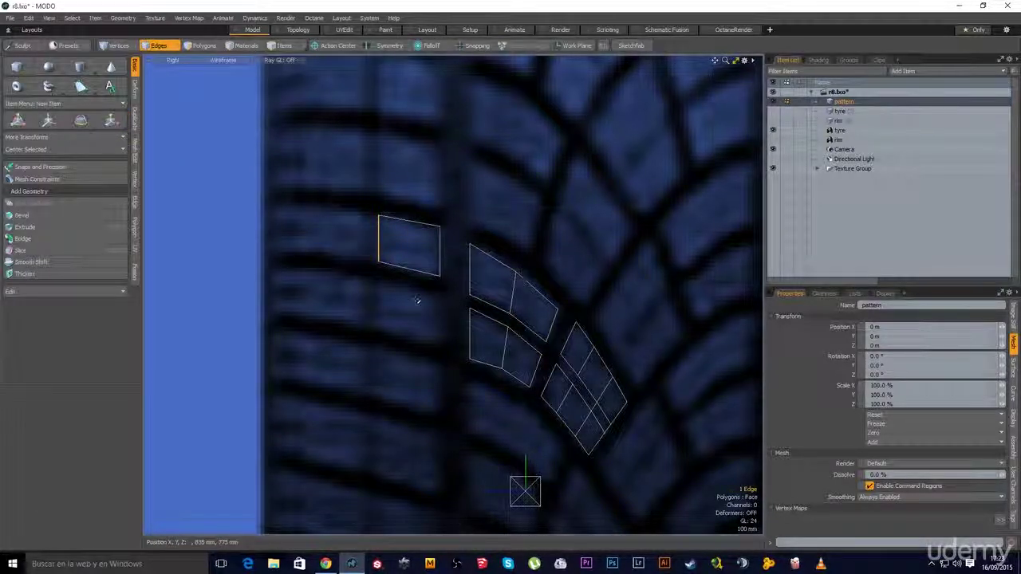
# - Loop-slice the shoulder block vertically through its middle and move the new edge 10 mm in Y
pyautogui.press('w')
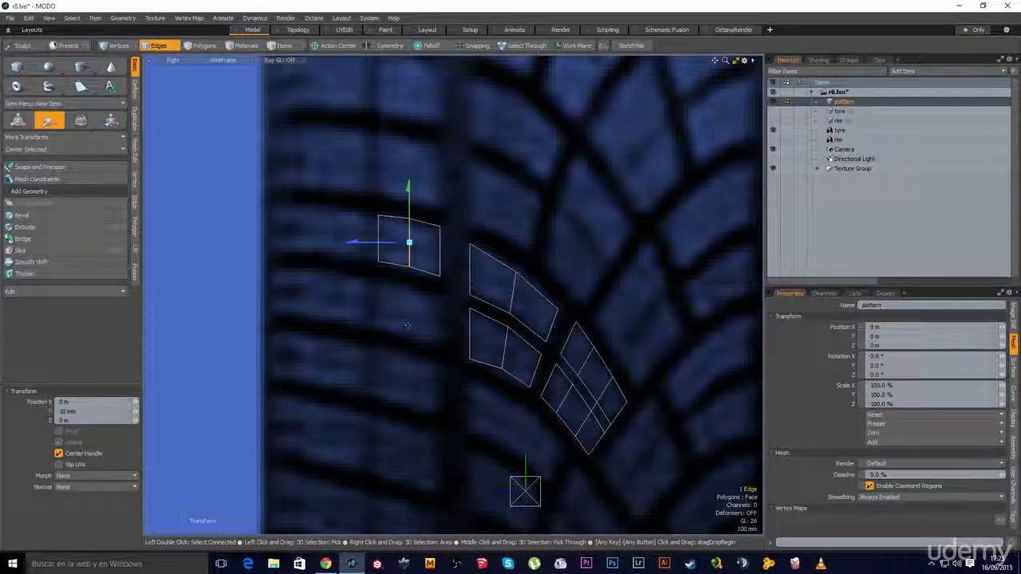
pyautogui.press('space')
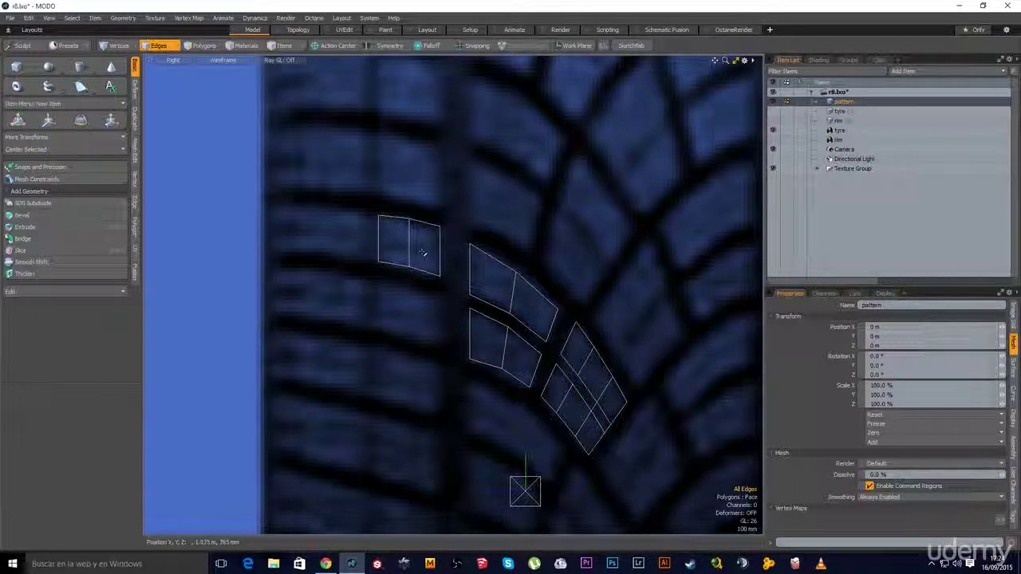
# - Loop-slice the shoulder block's inner half vertically in Free mode, placing the slice slightly past its midpoint towards the groove
pyautogui.moveTo(435, 244)
pyautogui.keyDown('ctrl'); pyautogui.keyDown('alt'); pyautogui.mouseDown()
pyautogui.moveTo(458, 248)
pyautogui.moveTo(432, 235)
pyautogui.mouseUp(); pyautogui.keyUp('alt'); pyautogui.keyUp('ctrl')
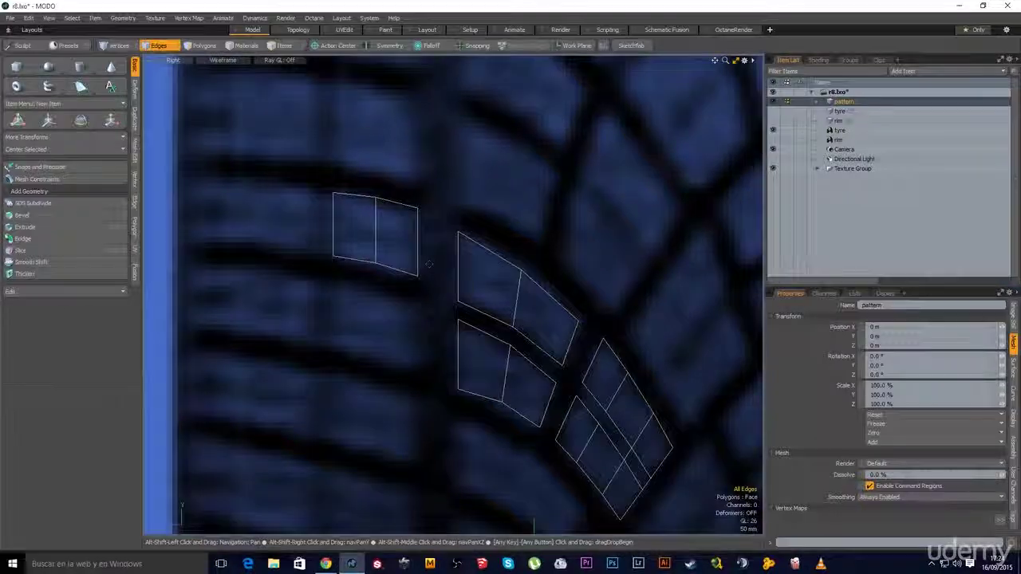
pyautogui.keyDown('ctrl'); pyautogui.keyDown('alt'); pyautogui.moveTo(511, 290); pyautogui.dragTo(481, 292); pyautogui.keyUp('alt'); pyautogui.keyUp('ctrl')
pyautogui.hotkey('alt', 'c')
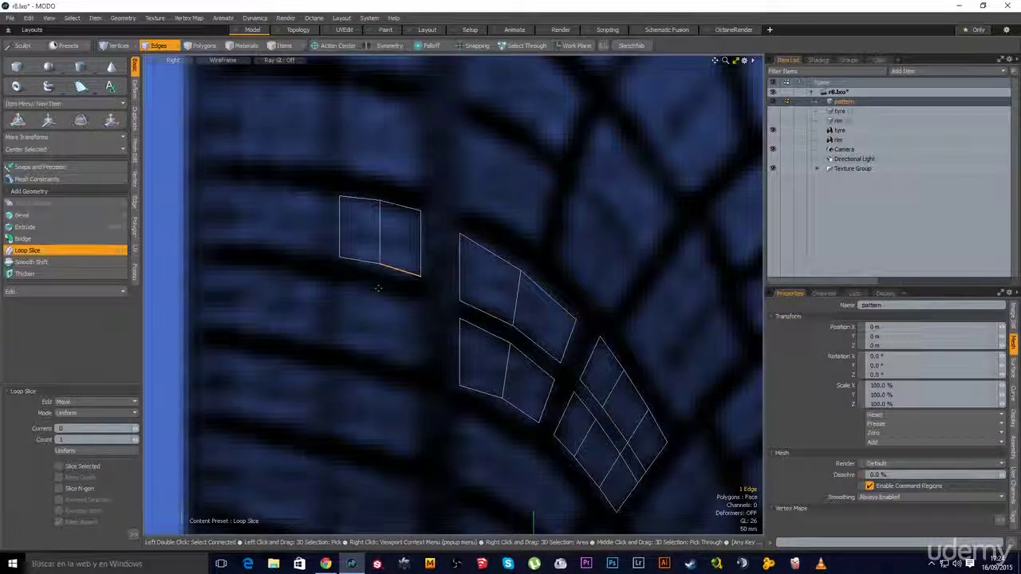
pyautogui.click(82, 409)
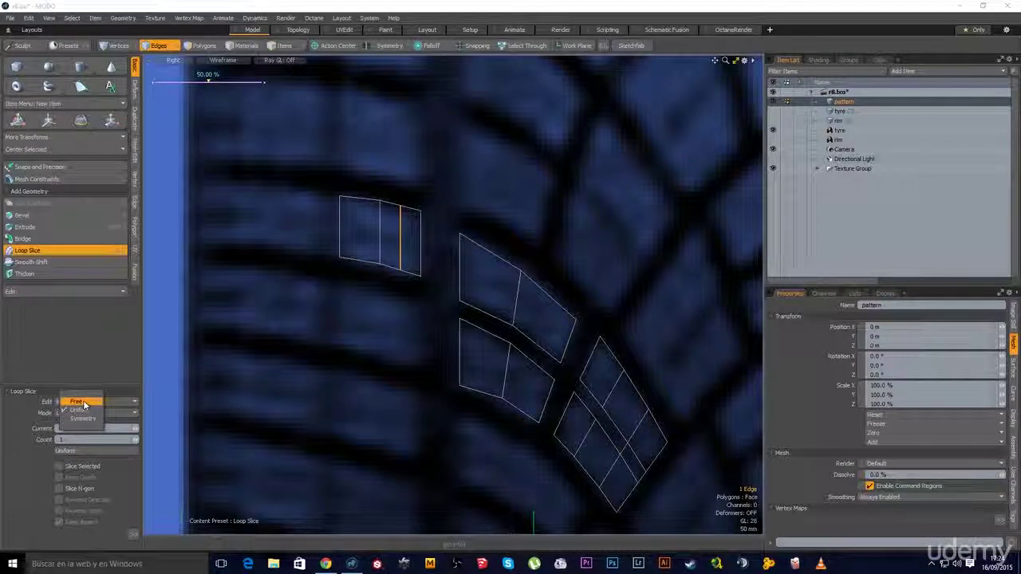
pyautogui.click(80, 401)
pyautogui.press('space')
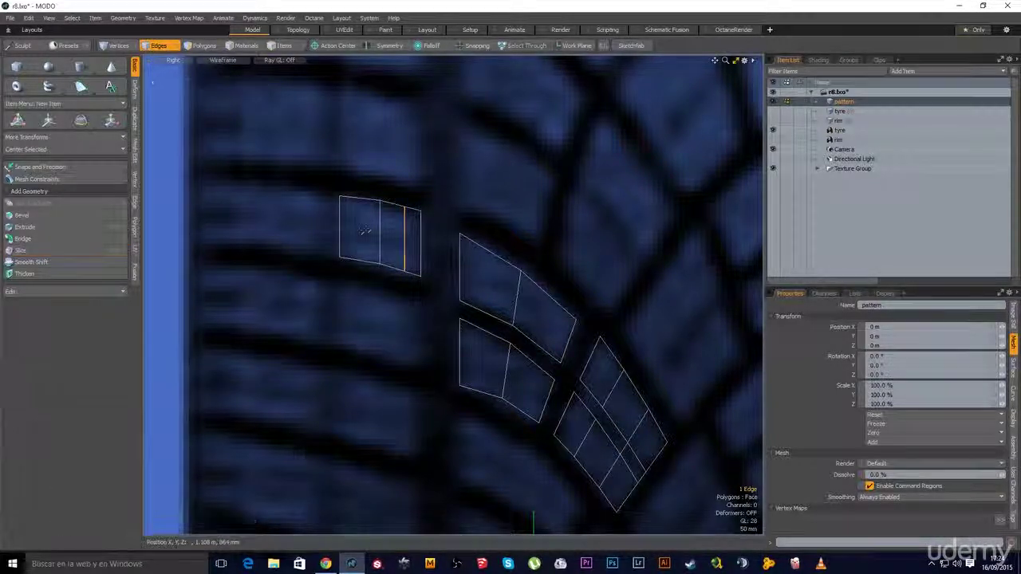
# - Select the shoulder block's middle vertical edge and loop-slice the whole block lengthwise with one uniform slice at 50%
pyautogui.click(380, 231)
pyautogui.hotkey('alt', 'c')
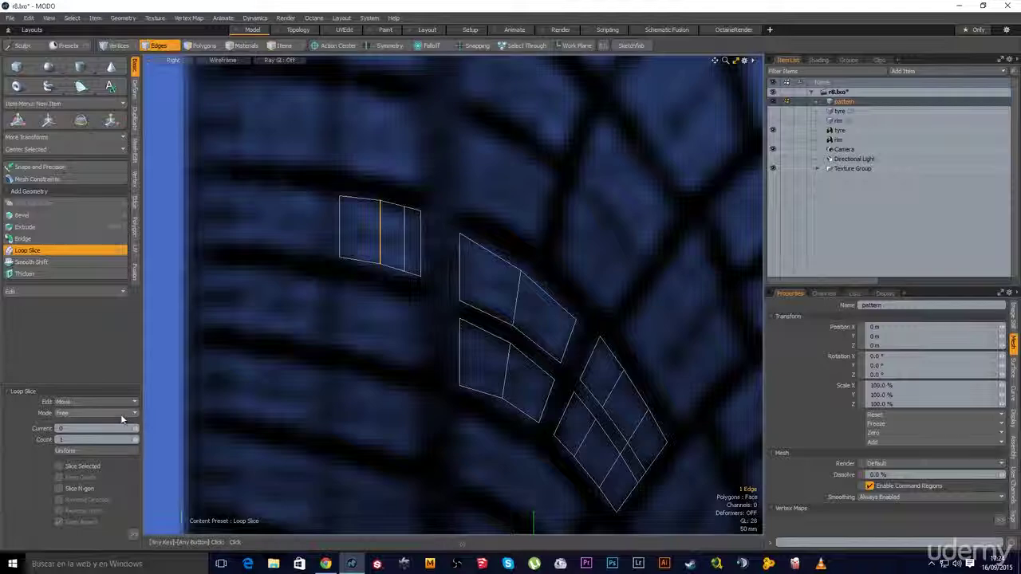
pyautogui.click(118, 423)
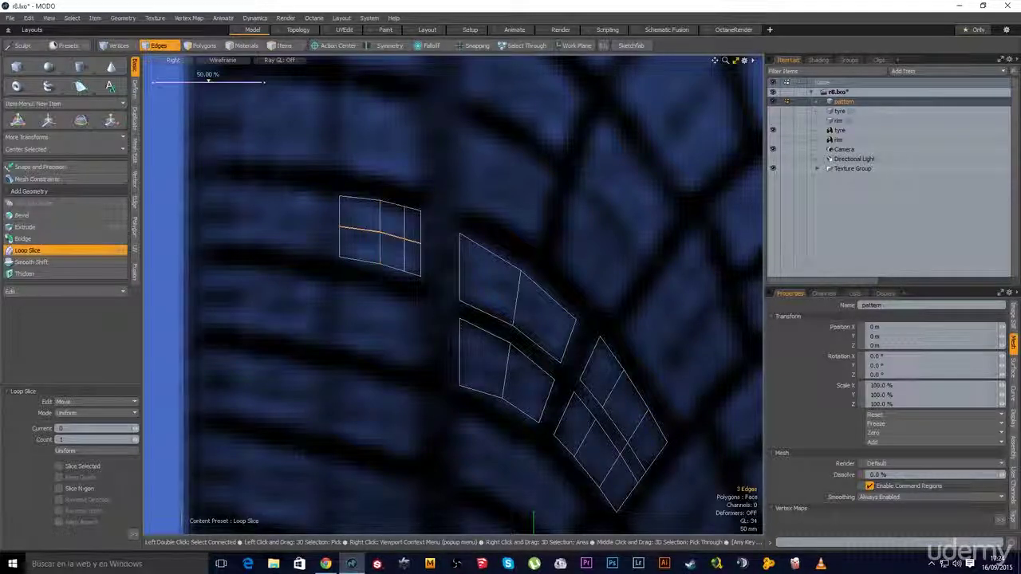
pyautogui.press('space')
# - Bevel the shoulder block's three lengthwise edges by 13.8 mm to form a narrow band
pyautogui.press('b')
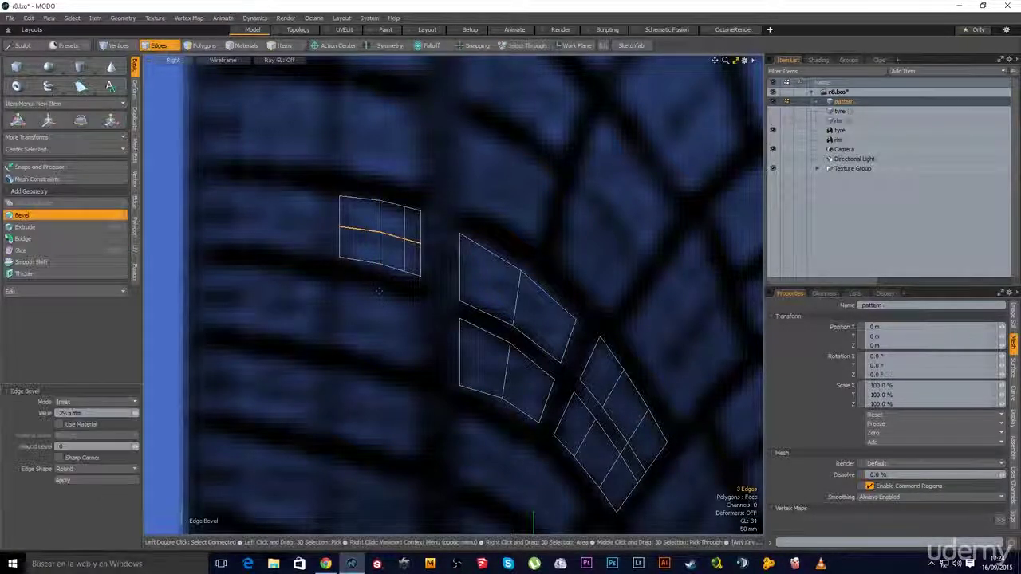
pyautogui.moveTo(376, 302); pyautogui.dragTo(390, 303)
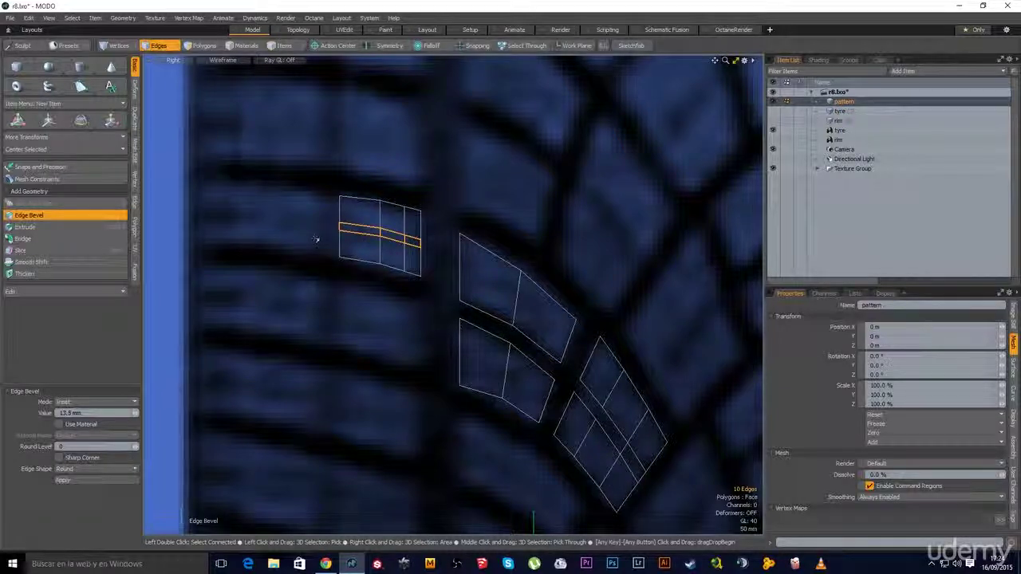
pyautogui.press('space')
# - Delete the two outer polygons of the shoulder block's lengthwise band, keeping only the narrow band polygon next to the groove
pyautogui.press('3')
pyautogui.click(344, 228)
pyautogui.keyDown('shift'); pyautogui.click(391, 237); pyautogui.keyUp('shift')
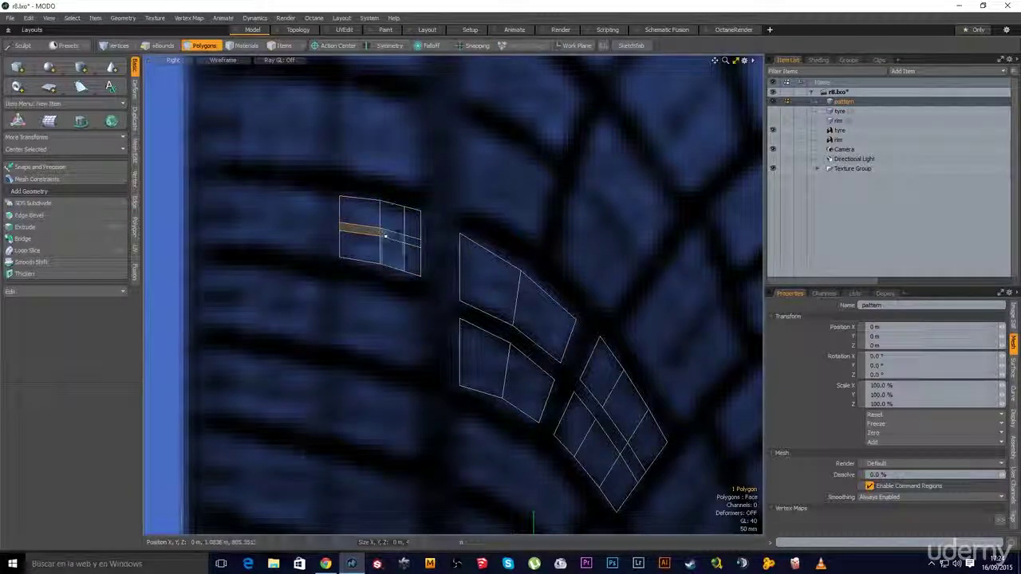
pyautogui.click(306, 370)
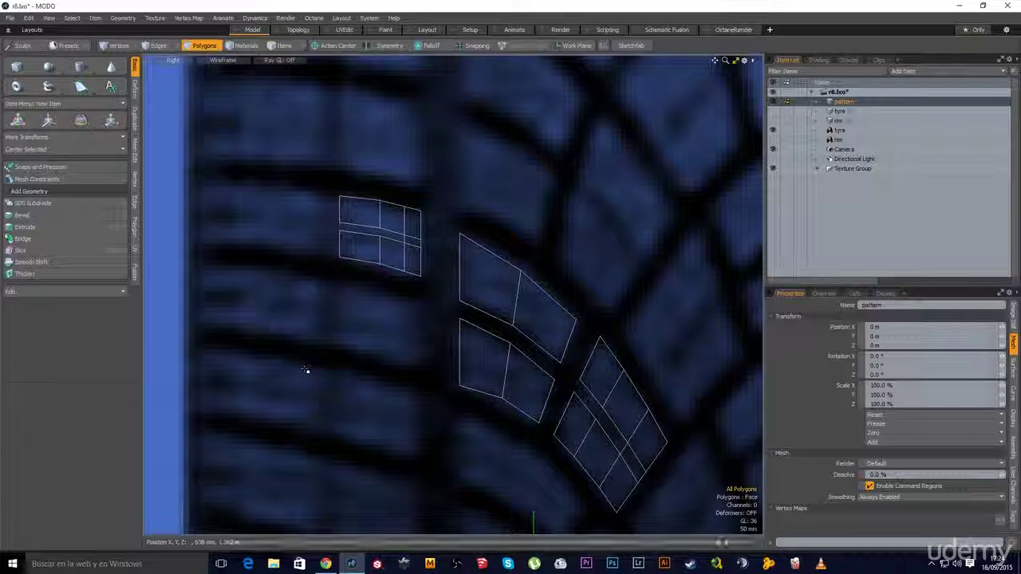
pyautogui.scroll(-5, 367, 358)
pyautogui.scroll(3, 367, 358)
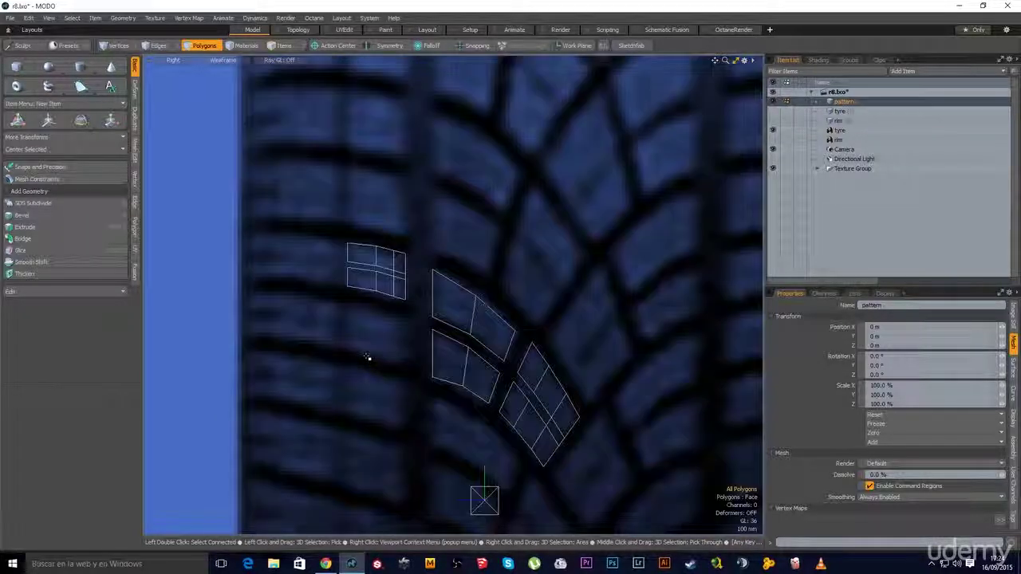
# - Duplicate the slotted shoulder block and move the copy -300 mm in Y onto the next tread row
pyautogui.moveTo(414, 242)
pyautogui.mouseDown(button='right')
pyautogui.moveTo(325, 319)
pyautogui.moveTo(335, 321)
pyautogui.mouseUp(button='right')
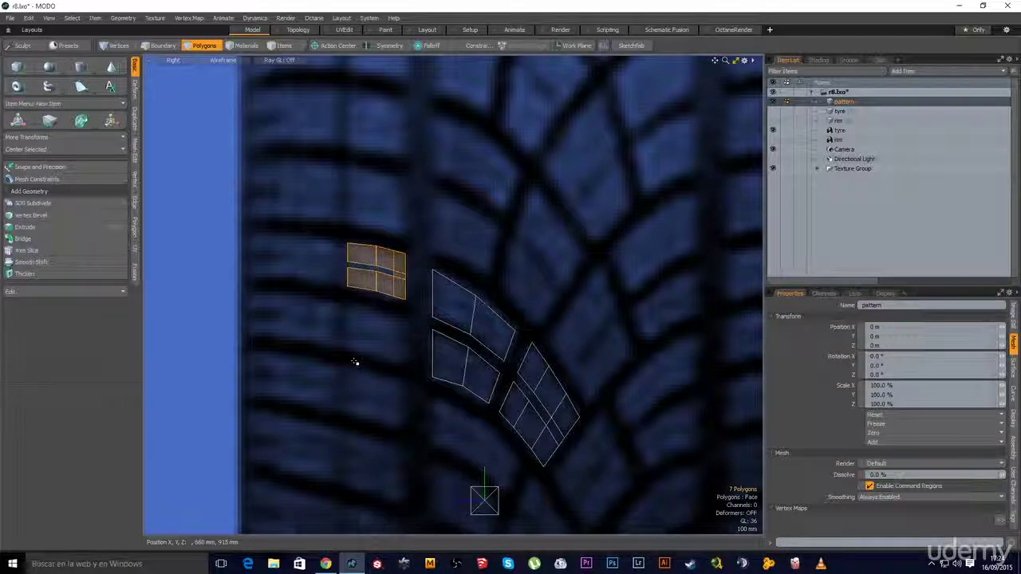
pyautogui.press('w')
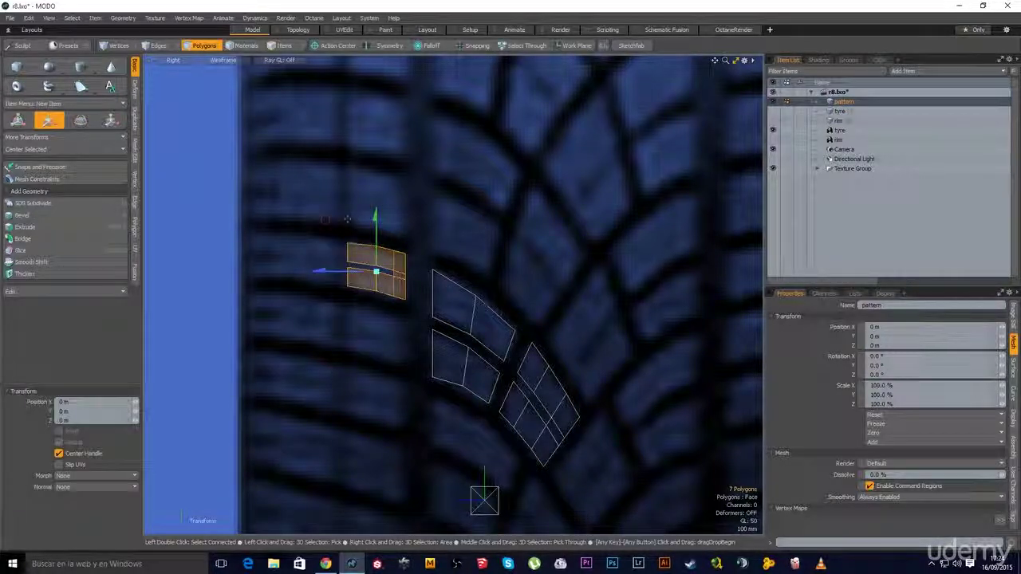
pyautogui.moveTo(377, 226); pyautogui.dragTo(377, 289)
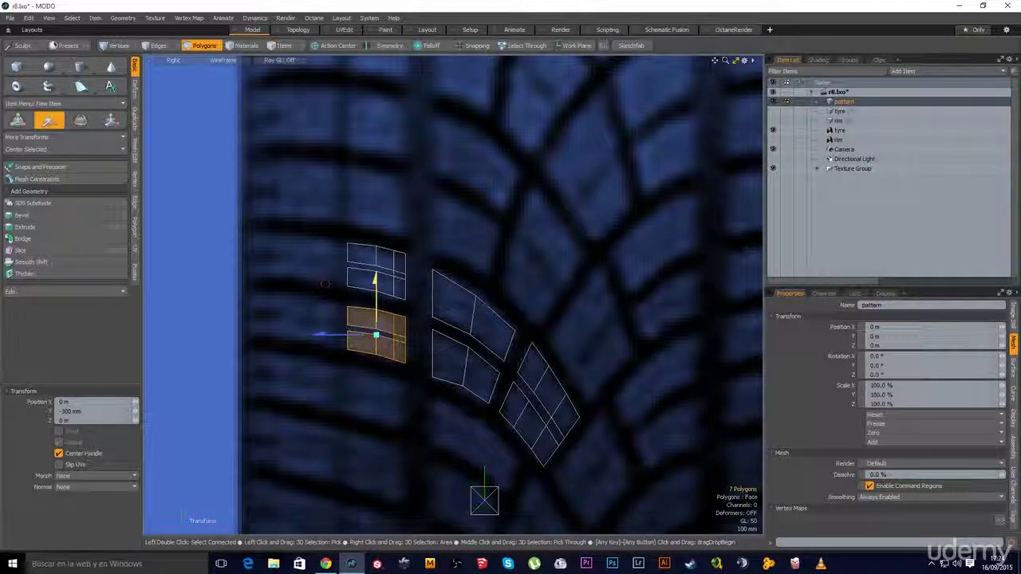
pyautogui.press('space')
pyautogui.click(269, 351)
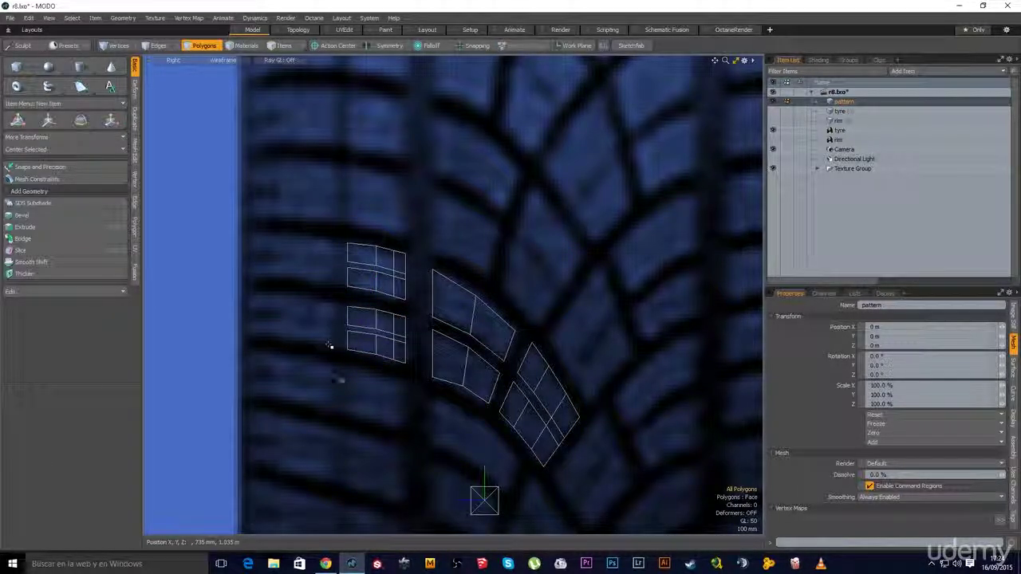
# - Draw a flat rectangle of about 190 mm in Y by 325 mm in Z over the outermost tread block beside the upper shoulder block
pyautogui.keyDown('alt'); pyautogui.keyDown('shift'); pyautogui.moveTo(328, 345); pyautogui.dragTo(403, 354); pyautogui.keyUp('shift'); pyautogui.keyUp('alt')
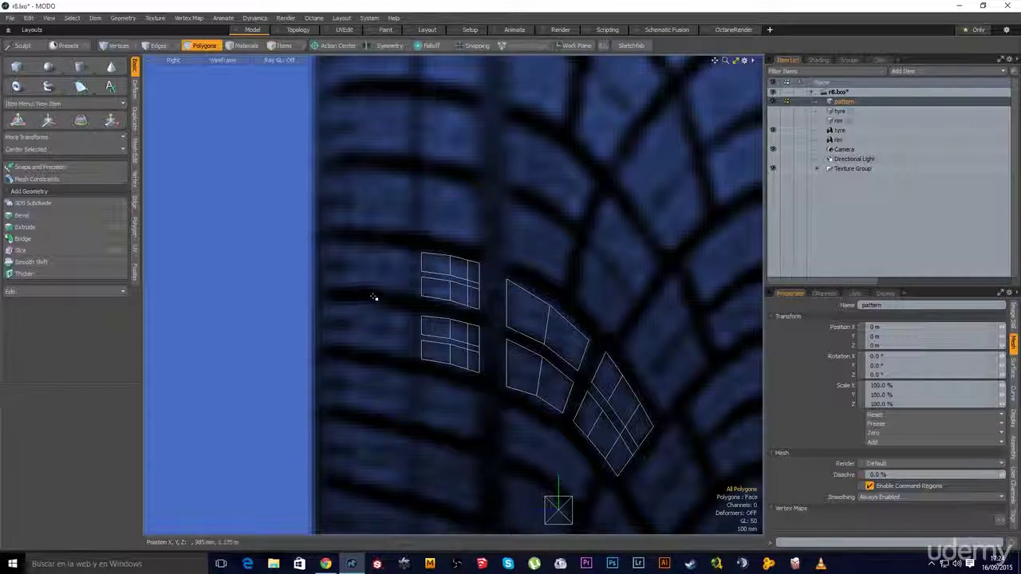
pyautogui.click(15, 67)
pyautogui.moveTo(410, 250); pyautogui.dragTo(344, 292)
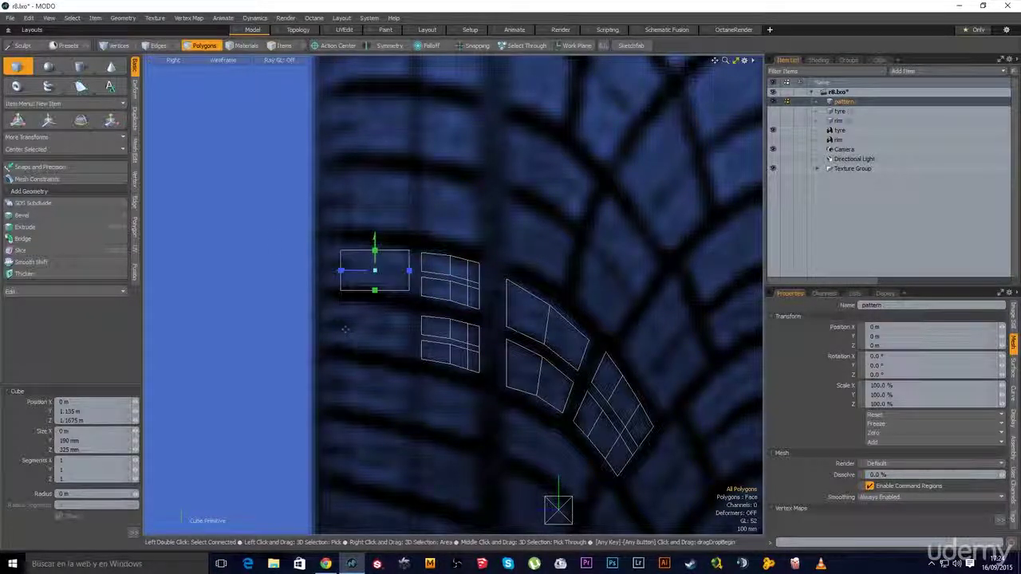
# - Move the new outer block's lower edge about -12 mm in Y to match the reference
pyautogui.scroll(3, 360, 264)
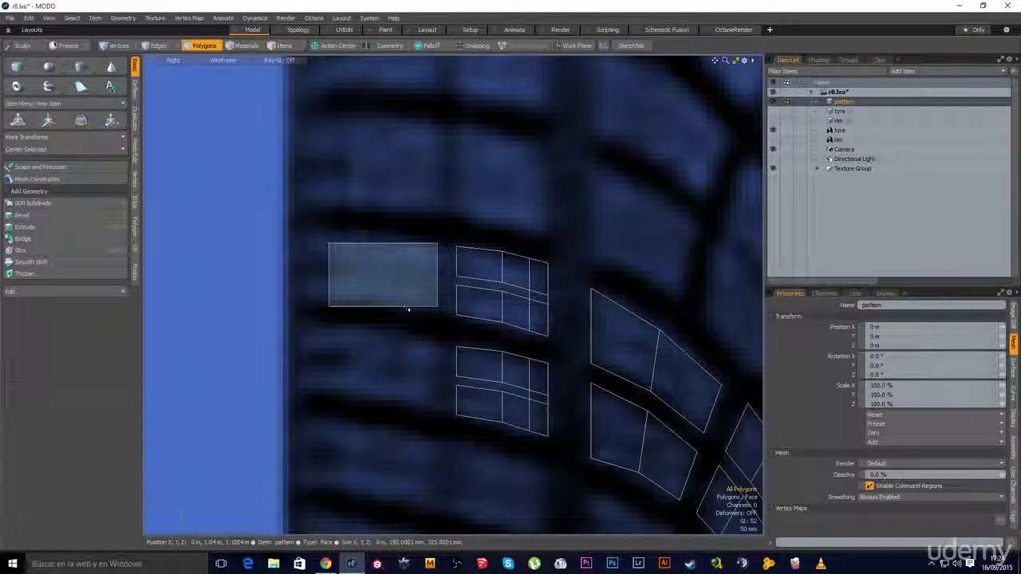
pyautogui.press('2')
pyautogui.click(408, 308)
pyautogui.press('w')
pyautogui.moveTo(383, 281); pyautogui.dragTo(383, 286)
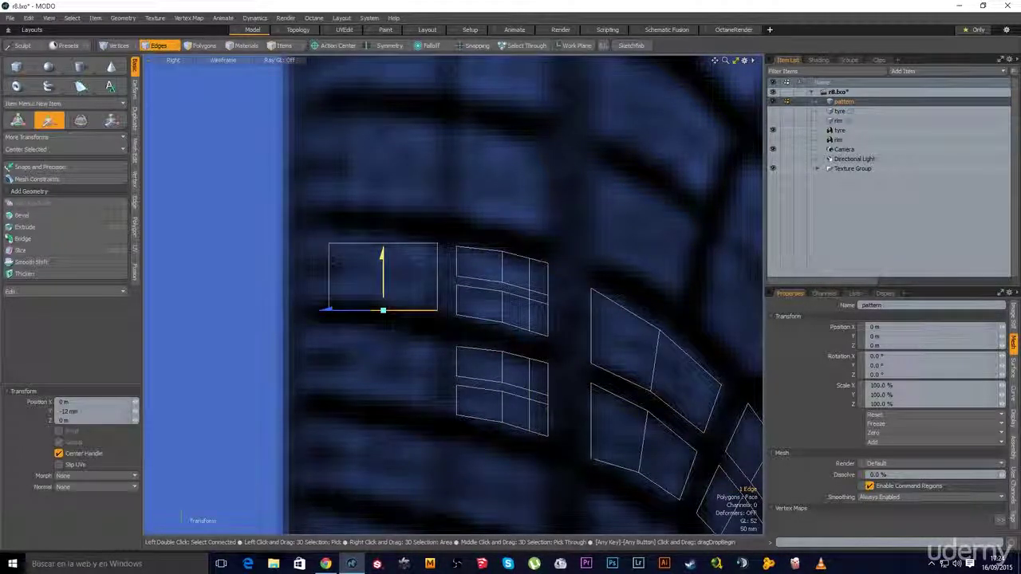
pyautogui.press('q')
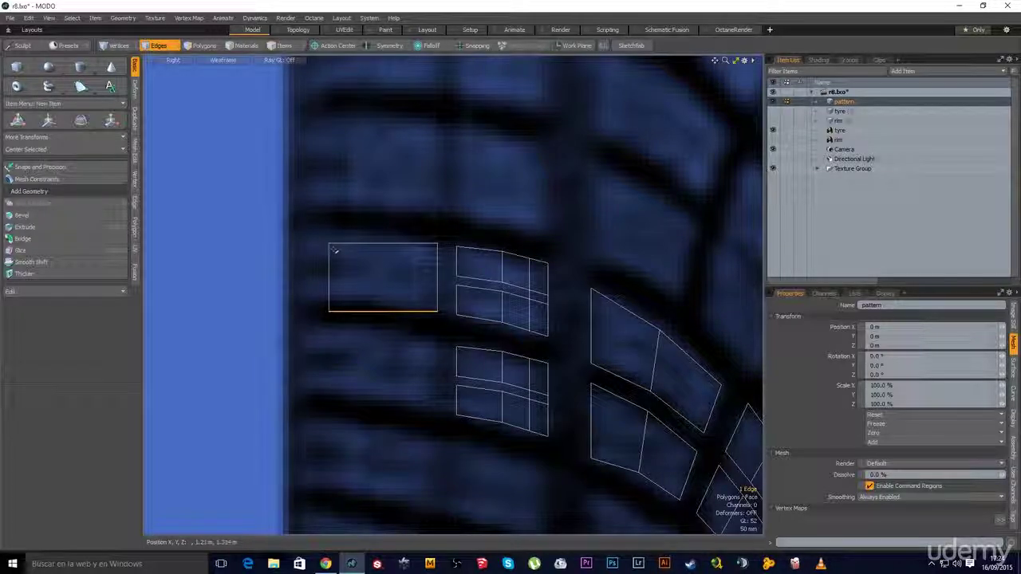
# - Move the outer block's edge at the tyre's rim side 30 mm in Y and 88 mm in Z
pyautogui.click(340, 267)
pyautogui.click(329, 270)
pyautogui.press('w')
pyautogui.moveTo(378, 297); pyautogui.dragTo(350, 288)
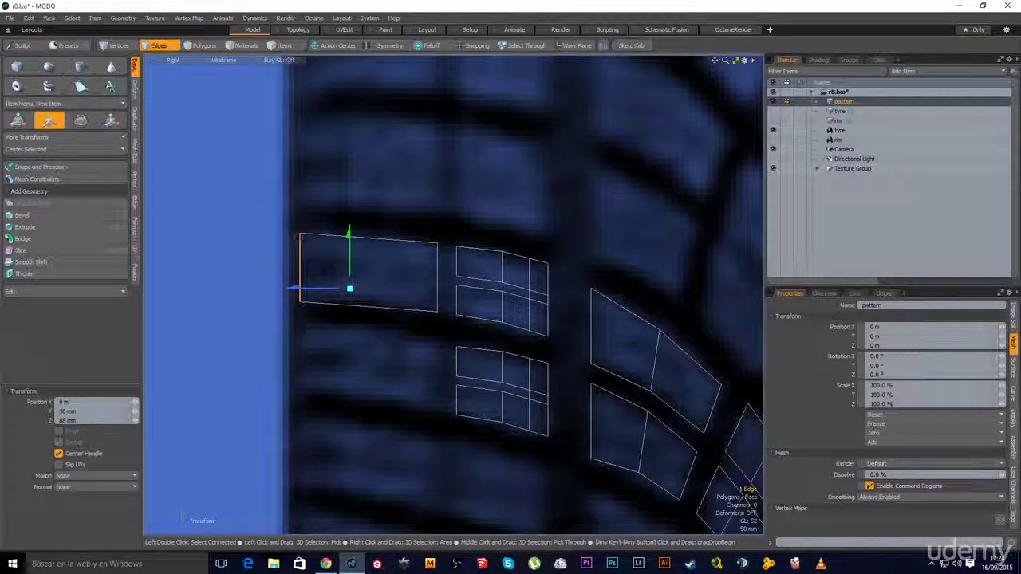
pyautogui.press('space')
# - Loop-slice the outer block vertically with one uniform slice at 50% and move the new edge 10 mm in Y
pyautogui.click(376, 316)
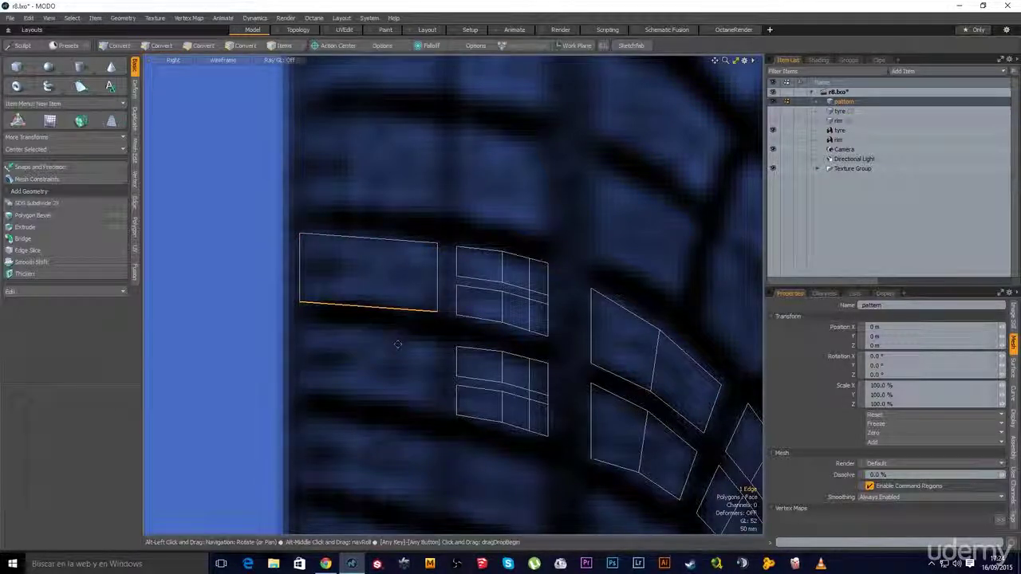
pyautogui.hotkey('alt', 'c')
pyautogui.click(374, 335)
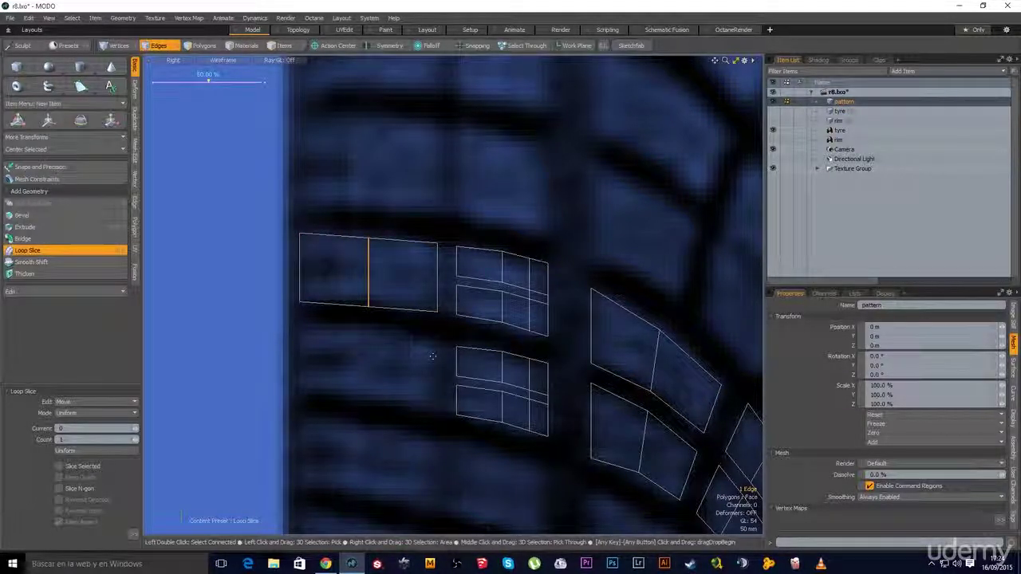
pyautogui.press('w')
pyautogui.moveTo(367, 220); pyautogui.dragTo(367, 216)
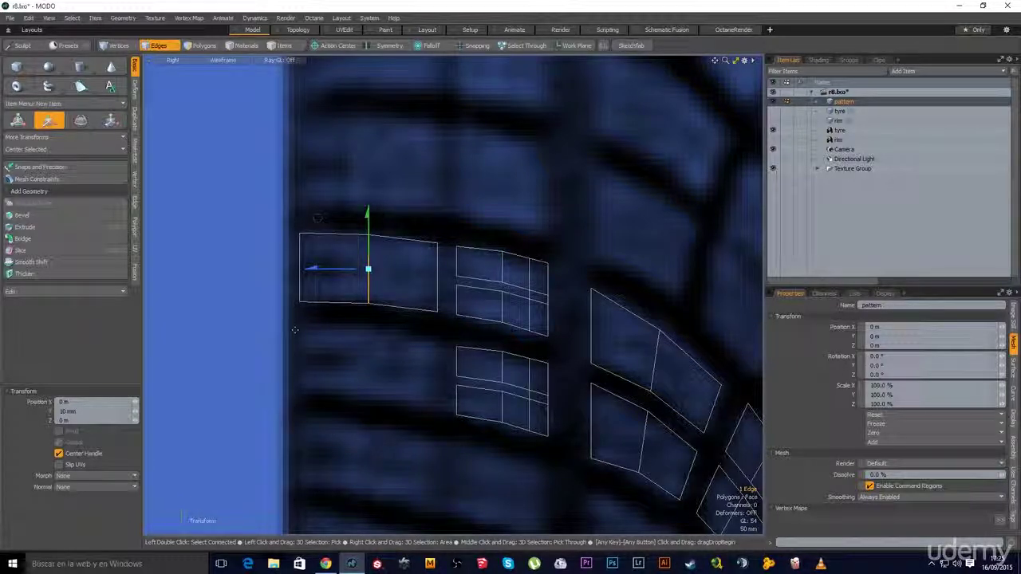
pyautogui.press('q')
pyautogui.click(407, 371)
# - Loop-slice the outer block lengthwise at 50% and bevel the new edges by 11 mm to form a narrow band
pyautogui.keyDown('alt'); pyautogui.keyDown('shift'); pyautogui.moveTo(408, 372); pyautogui.dragTo(403, 349); pyautogui.keyUp('shift'); pyautogui.keyUp('alt')
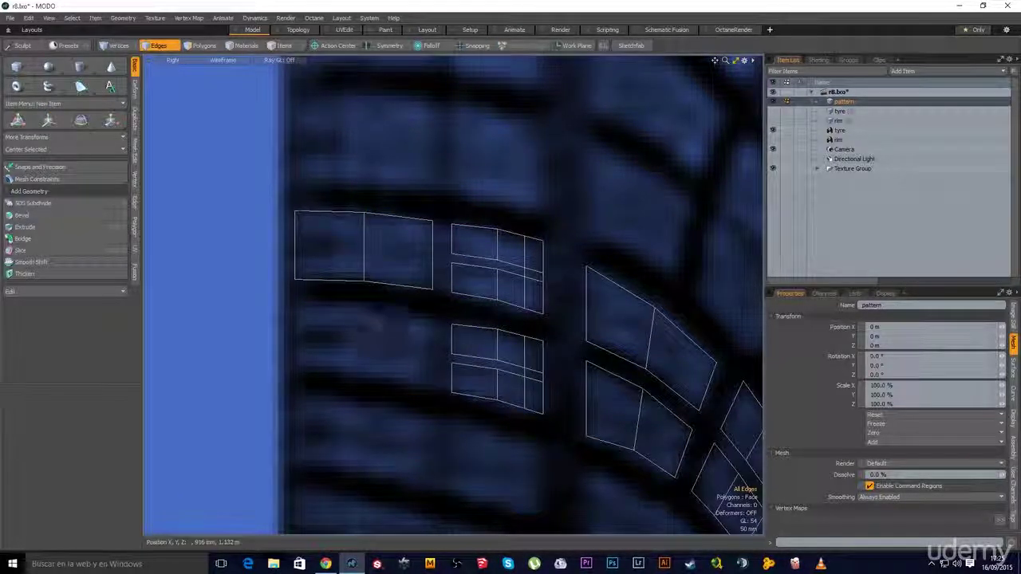
pyautogui.hotkey('alt', 'c')
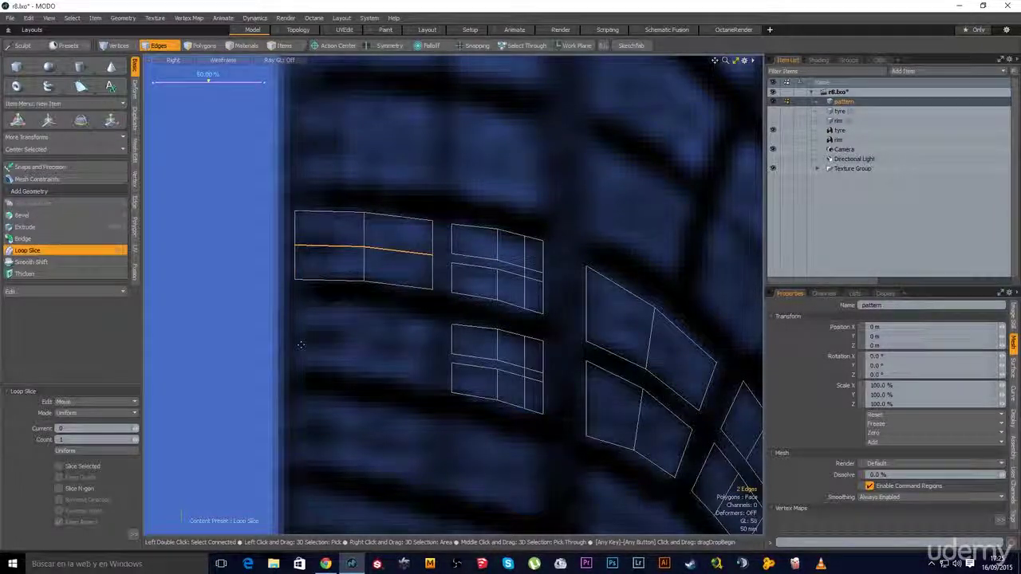
pyautogui.press('b')
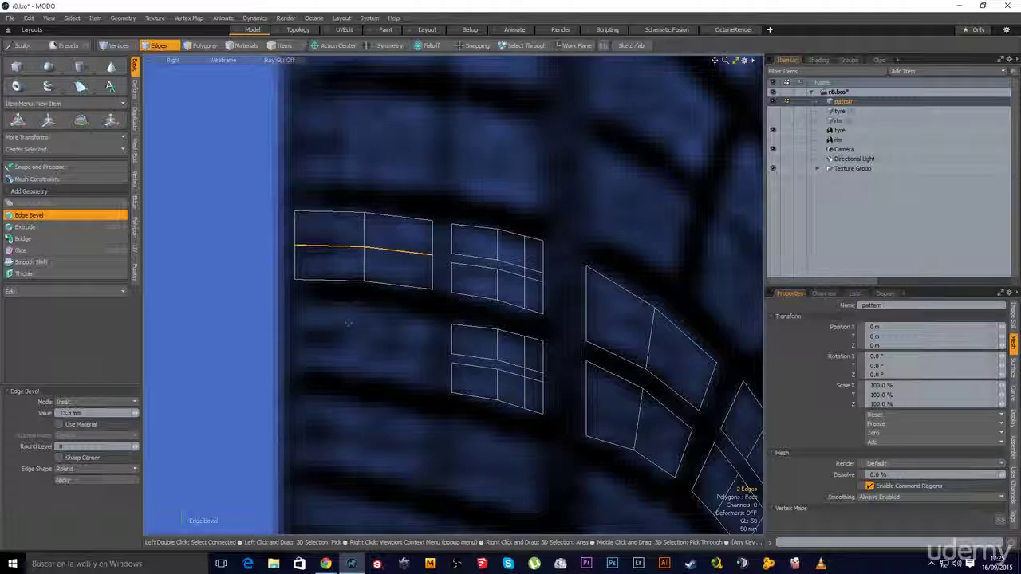
pyautogui.moveTo(321, 314); pyautogui.dragTo(335, 315)
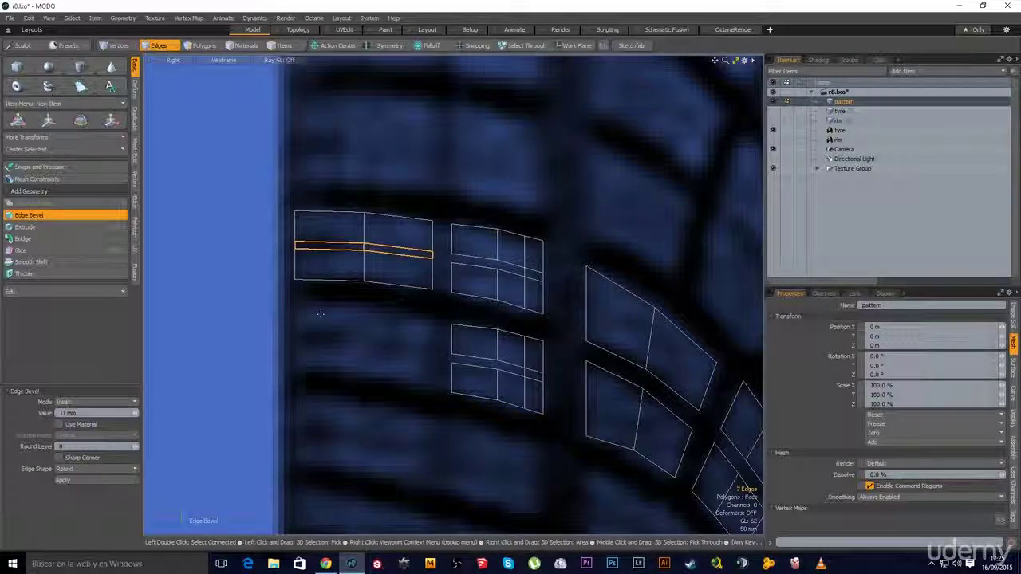
pyautogui.press('space')
# - Bevel the outer block's middle vertical edges into a band about a quarter of the block's width
pyautogui.moveTo(352, 310); pyautogui.dragTo(344, 342, button='right')
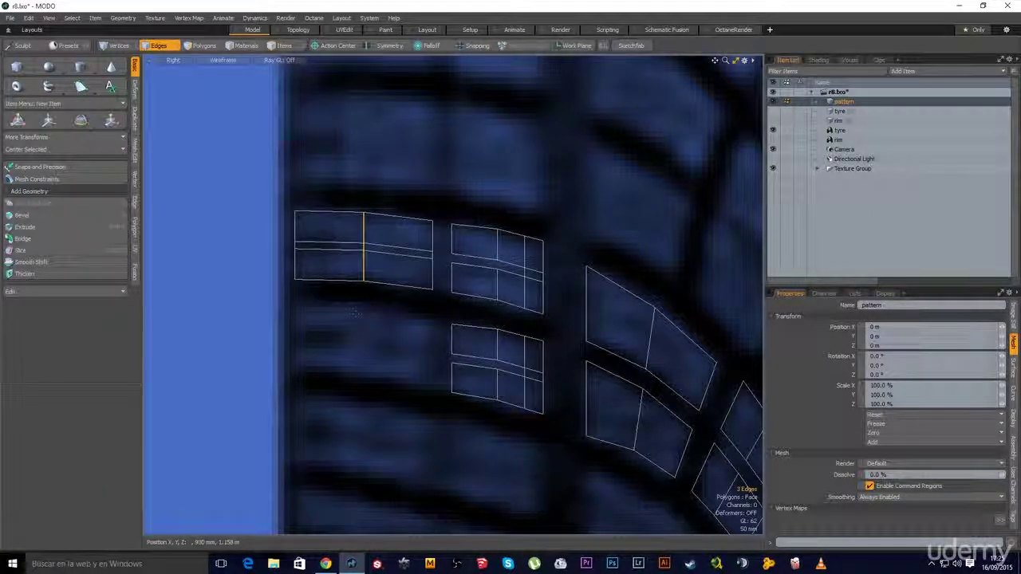
pyautogui.press('b')
pyautogui.moveTo(355, 315); pyautogui.dragTo(386, 315)
pyautogui.press('space')
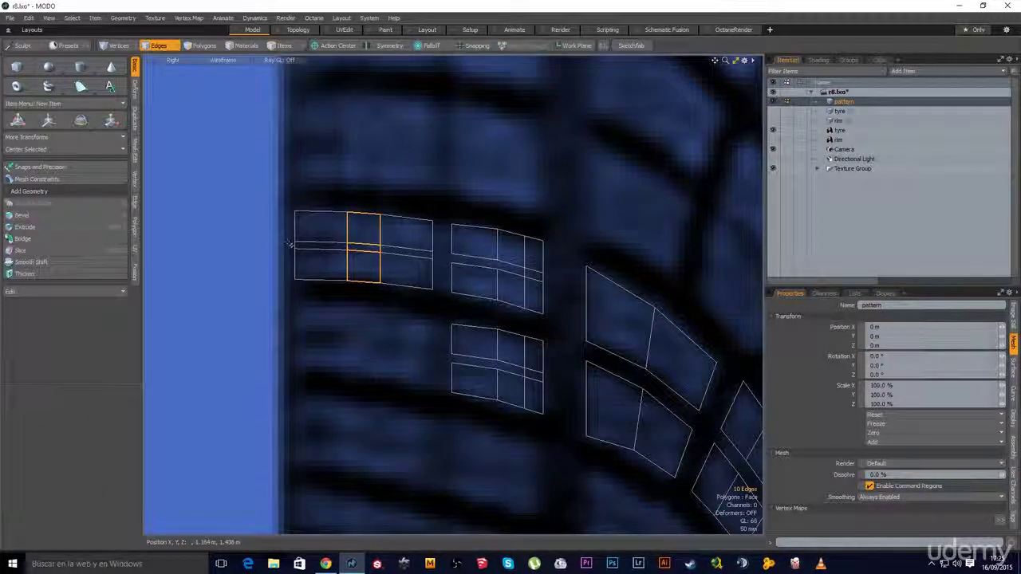
# - Delete the two end polygons of the outer block's lengthwise band, keeping the central bridge between both halves
pyautogui.press('space')
pyautogui.click(285, 249)
pyautogui.click(300, 245)
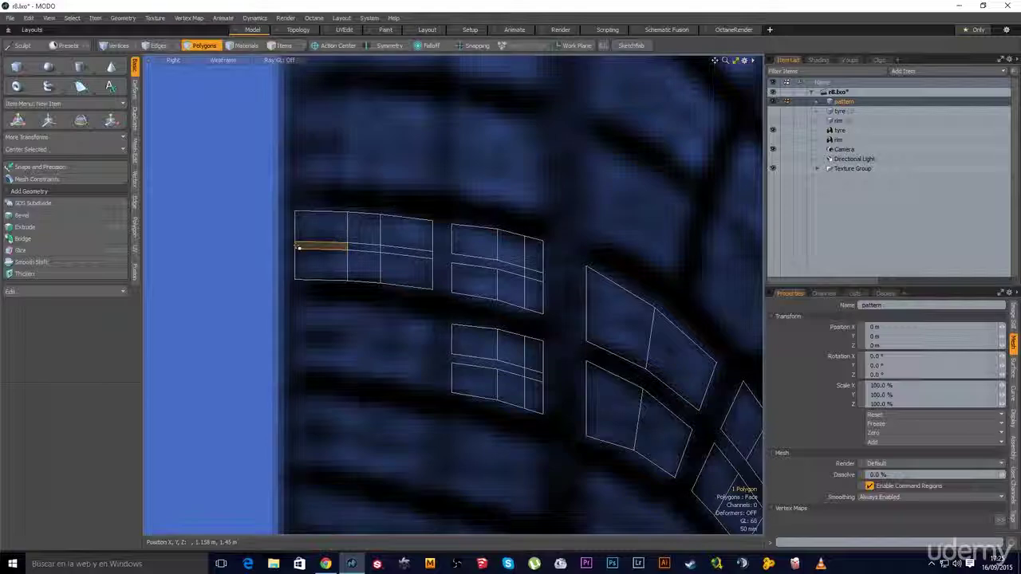
pyautogui.keyDown('shift'); pyautogui.click(431, 255); pyautogui.keyUp('shift')
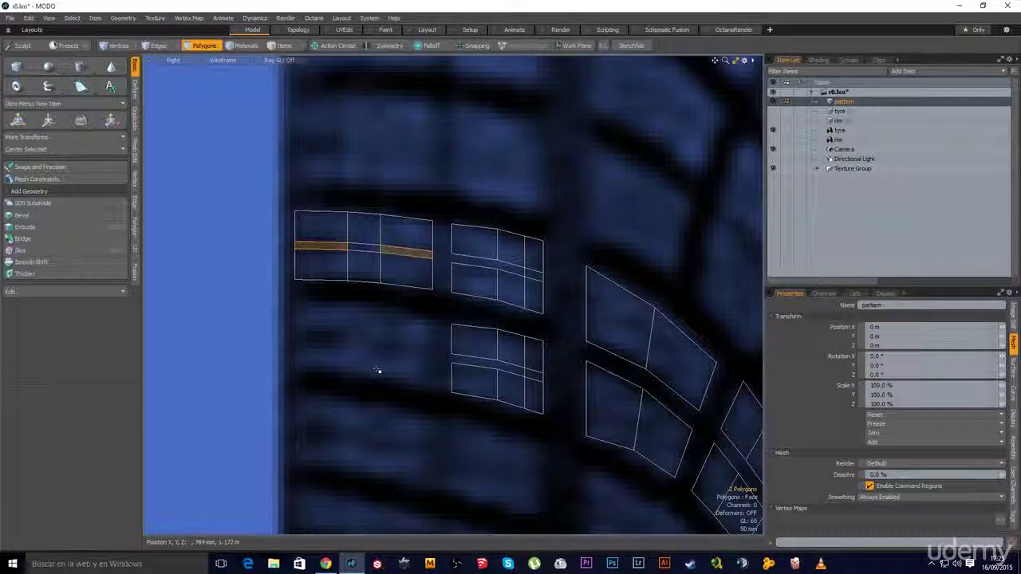
pyautogui.click(382, 372)
# - Duplicate the slotted outer block and move the copy -300 mm in Y onto the next tread row
pyautogui.scroll(-2, 382, 371)
pyautogui.keyDown('alt'); pyautogui.keyDown('shift'); pyautogui.moveTo(446, 404); pyautogui.dragTo(422, 354); pyautogui.keyUp('shift'); pyautogui.keyUp('alt')
pyautogui.doubleClick(344, 254)
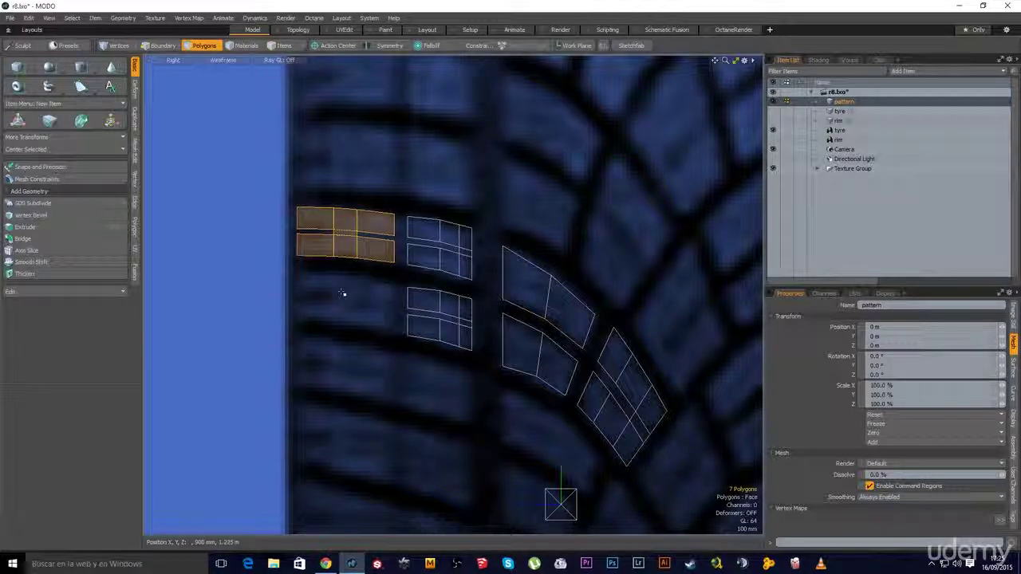
pyautogui.press('w')
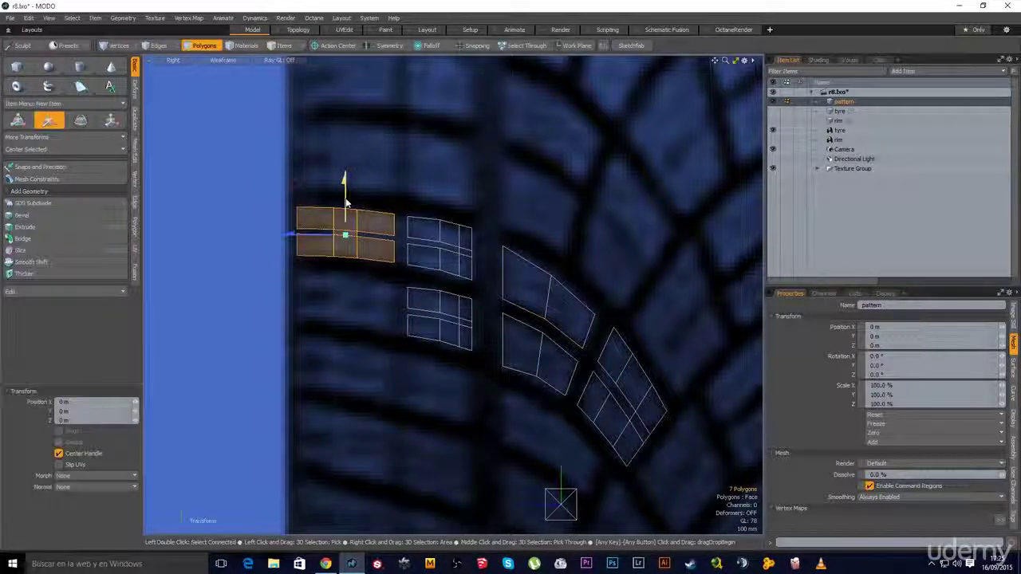
pyautogui.moveTo(346, 202); pyautogui.dragTo(345, 272)
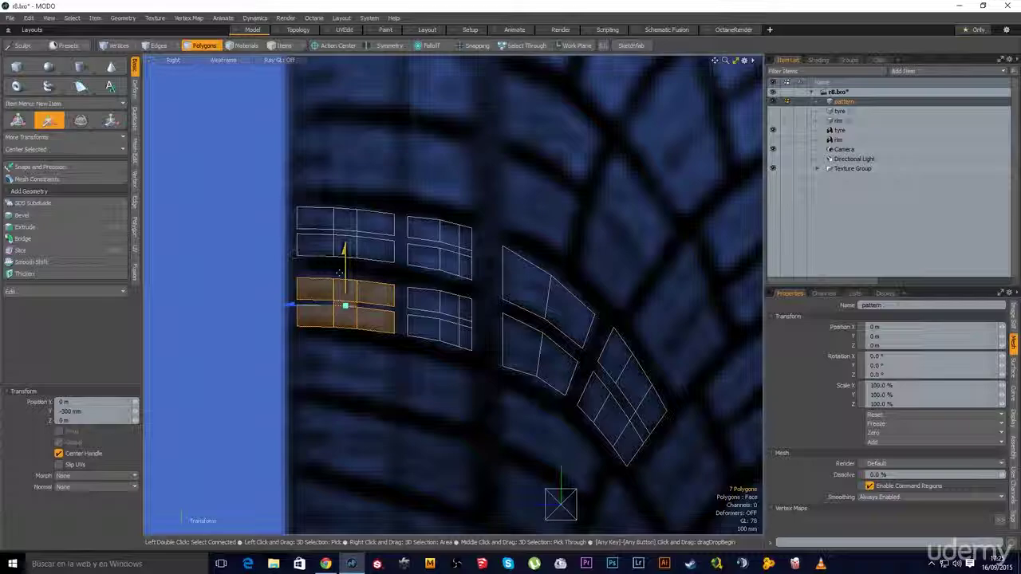
pyautogui.press('q')
pyautogui.click(367, 416)
pyautogui.scroll(-5, 417, 415)
pyautogui.keyDown('alt'); pyautogui.keyDown('shift'); pyautogui.moveTo(430, 417); pyautogui.dragTo(353, 386); pyautogui.keyUp('shift'); pyautogui.keyUp('alt')
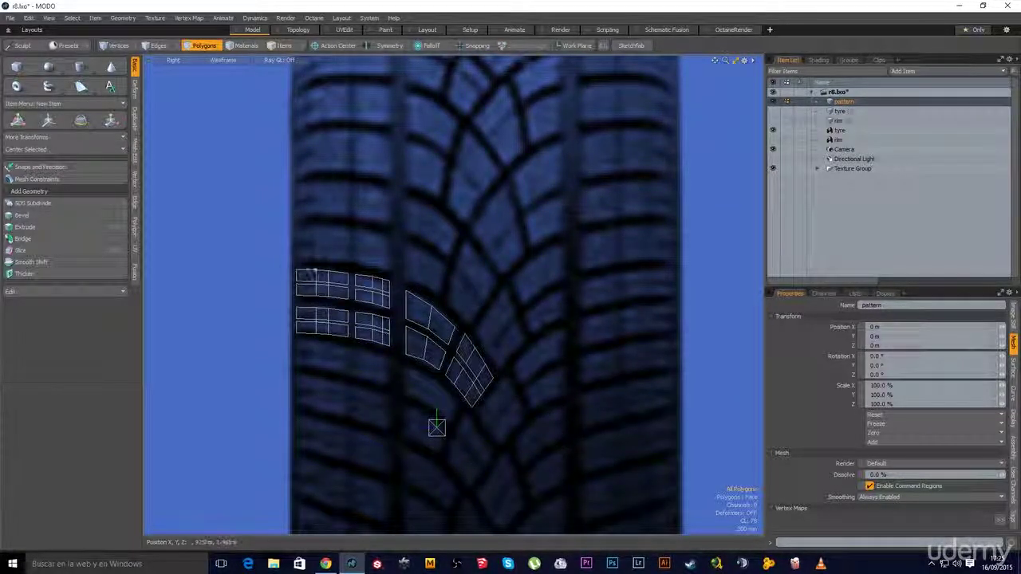
pyautogui.moveTo(224, 237); pyautogui.dragTo(553, 447, button='right')
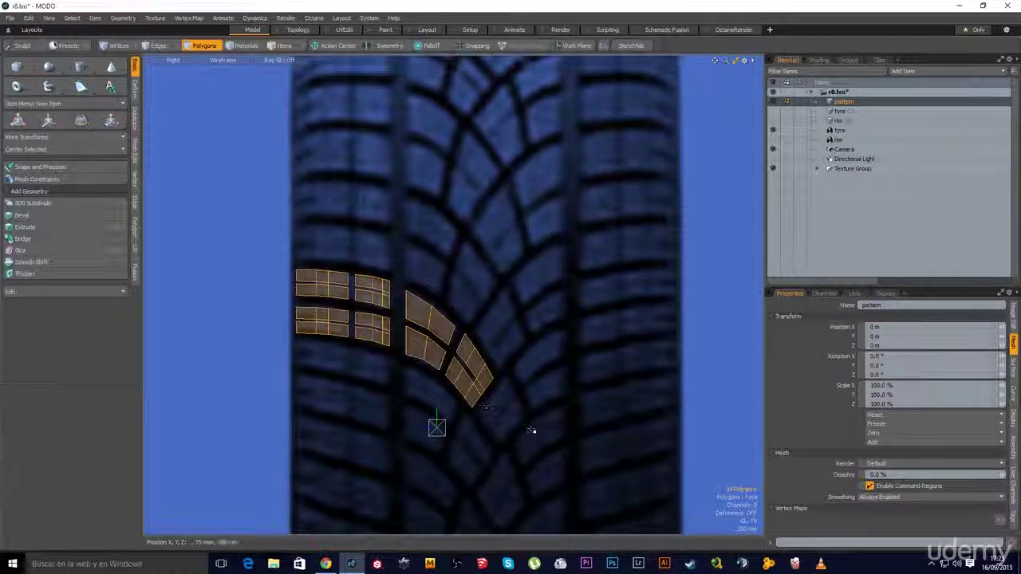
pyautogui.click(533, 425)
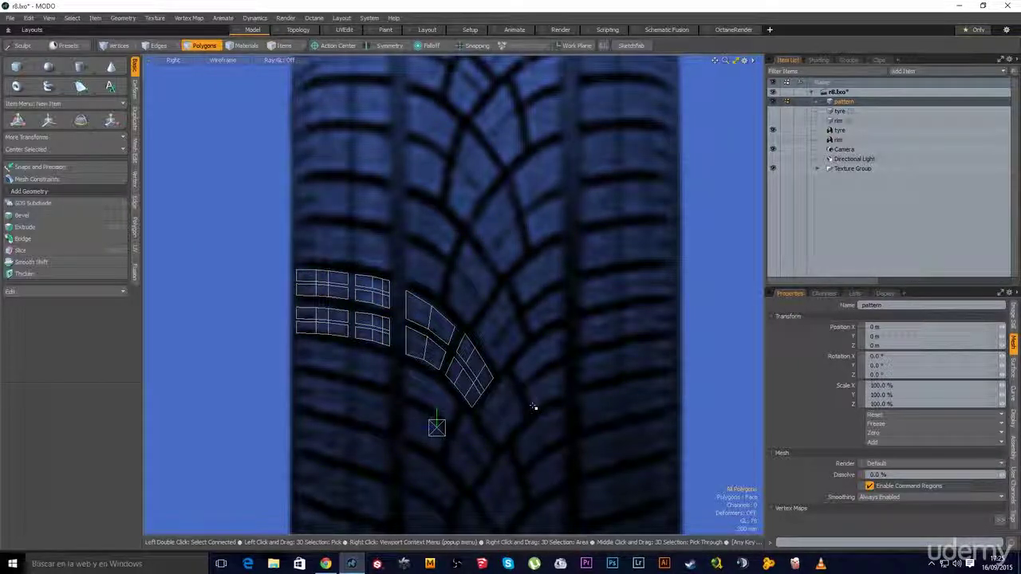
pyautogui.keyDown('alt'); pyautogui.keyDown('shift'); pyautogui.moveTo(475, 391); pyautogui.dragTo(500, 347); pyautogui.keyUp('shift'); pyautogui.keyUp('alt')
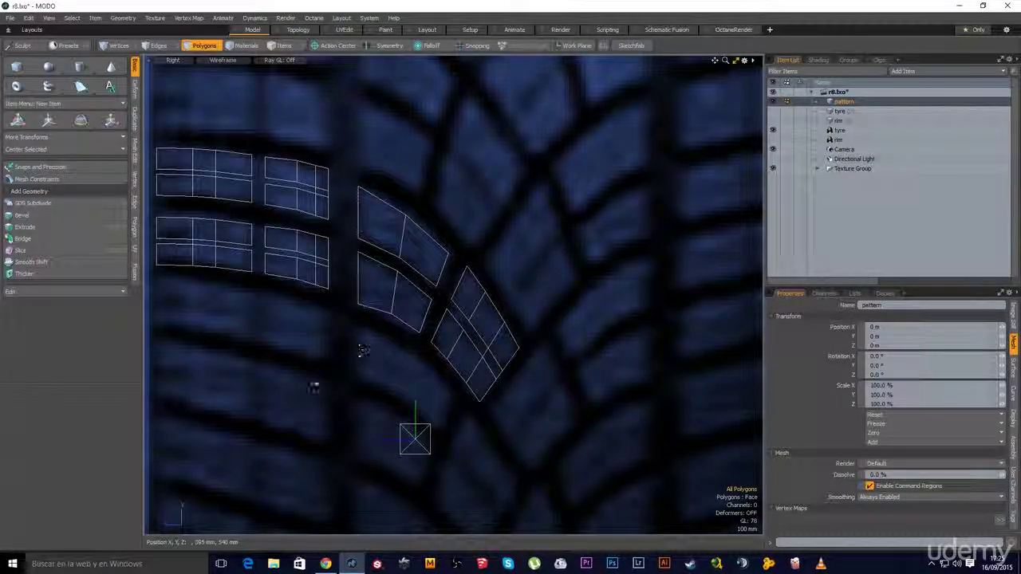
pyautogui.keyDown('alt'); pyautogui.keyDown('shift'); pyautogui.moveTo(292, 332); pyautogui.dragTo(359, 350); pyautogui.keyUp('shift'); pyautogui.keyUp('alt')
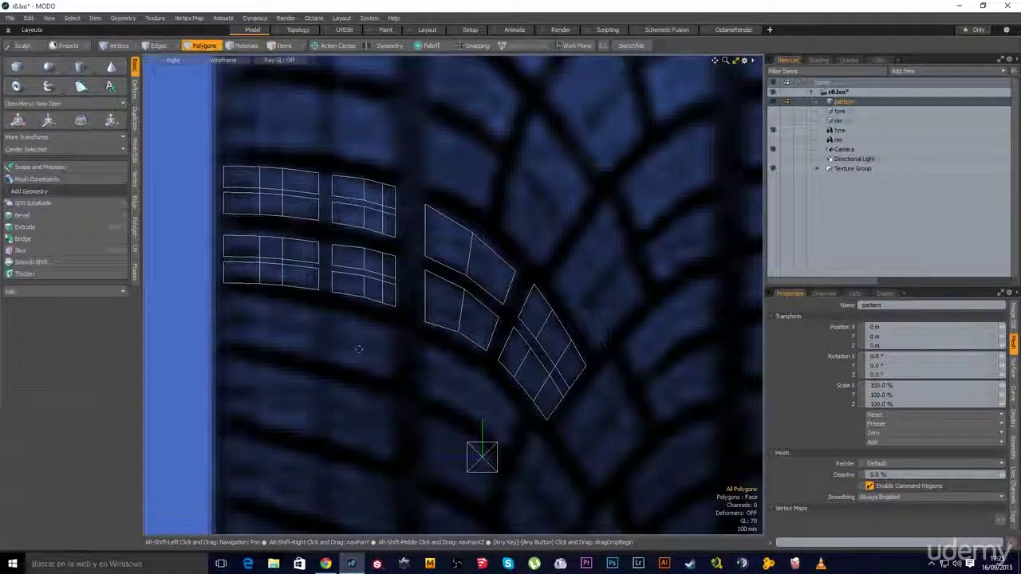
# - Try standard subdivision smoothing on all tread blocks and switch back to plain faces
pyautogui.press('Tab')
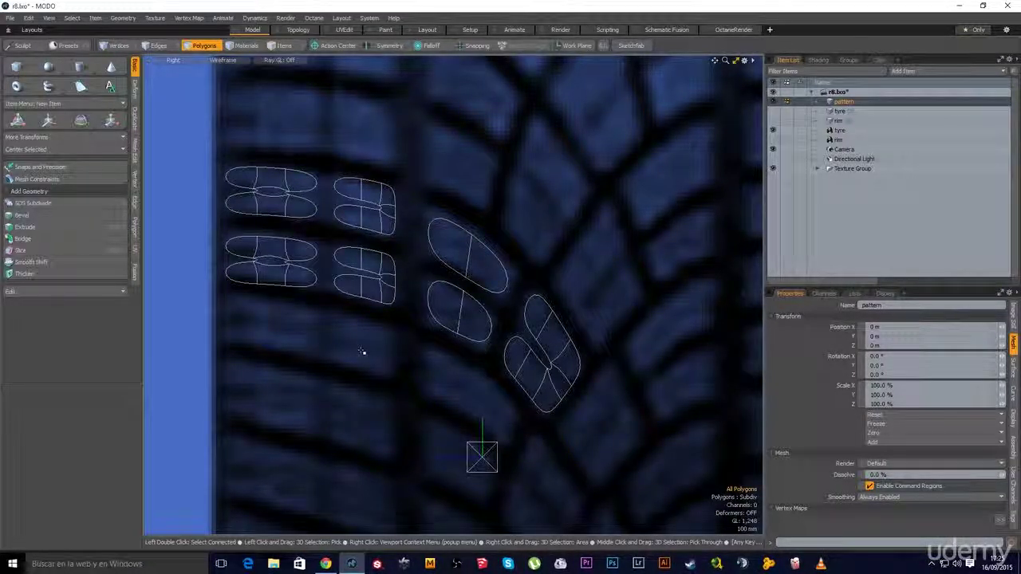
pyautogui.press('Tab')
# - Convert all tread block polygons to Catmull-Clark subdivision surfaces
pyautogui.keyDown('alt'); pyautogui.keyDown('shift'); pyautogui.moveTo(476, 372); pyautogui.dragTo(387, 341); pyautogui.keyUp('shift'); pyautogui.keyUp('alt')
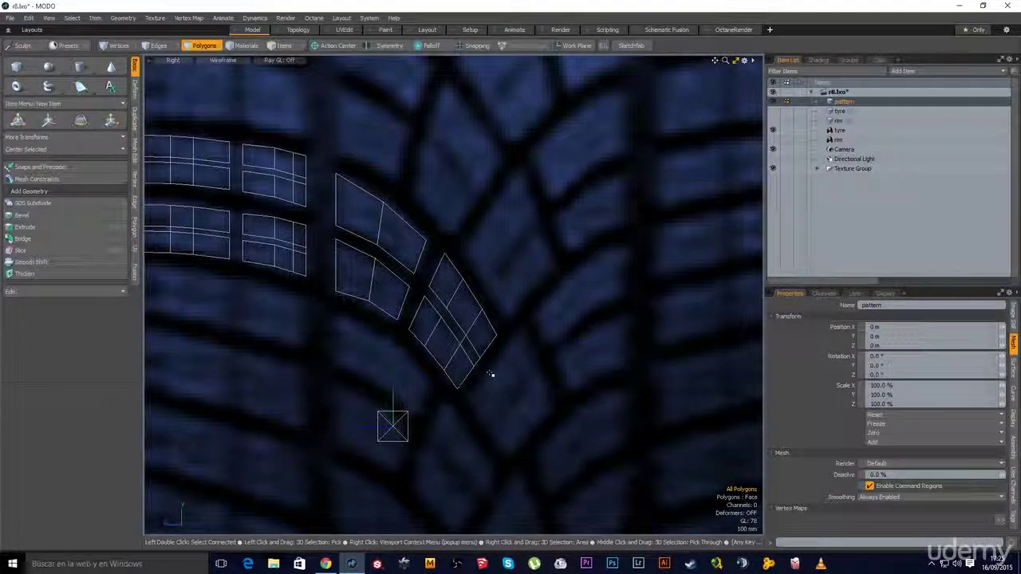
pyautogui.hotkey('shift', 'Tab')
pyautogui.hotkey('shift', 'Tab')
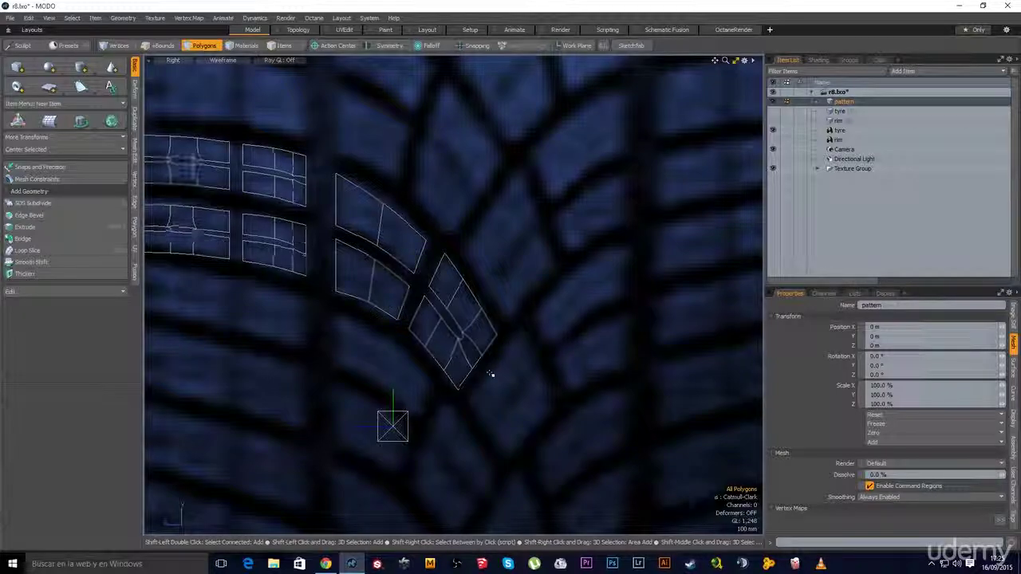
# - Return the tread blocks to plain faces and move them about 240 mm along X, off the reference image
pyautogui.scroll(3, 490, 388)
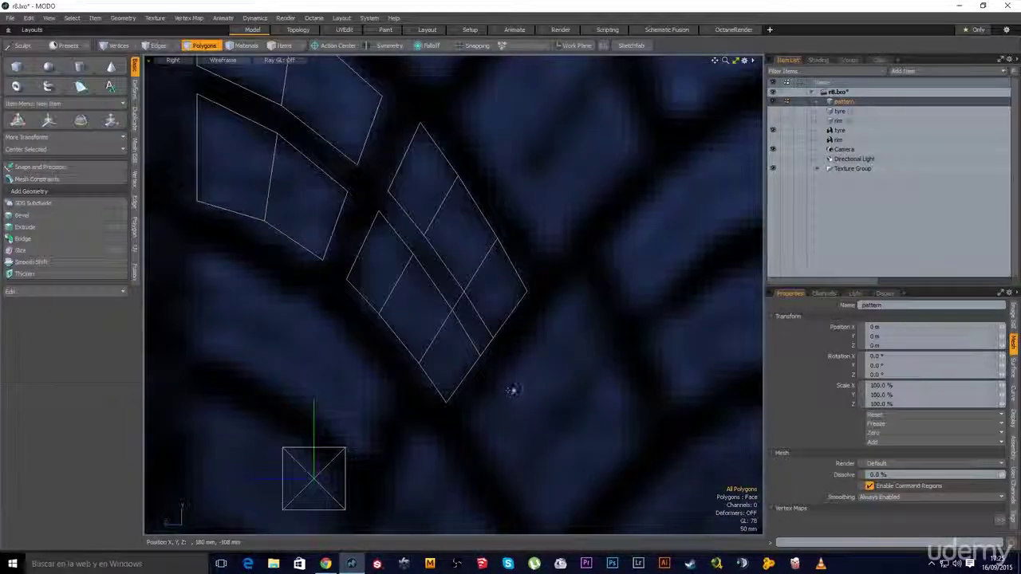
pyautogui.scroll(-3, 423, 388)
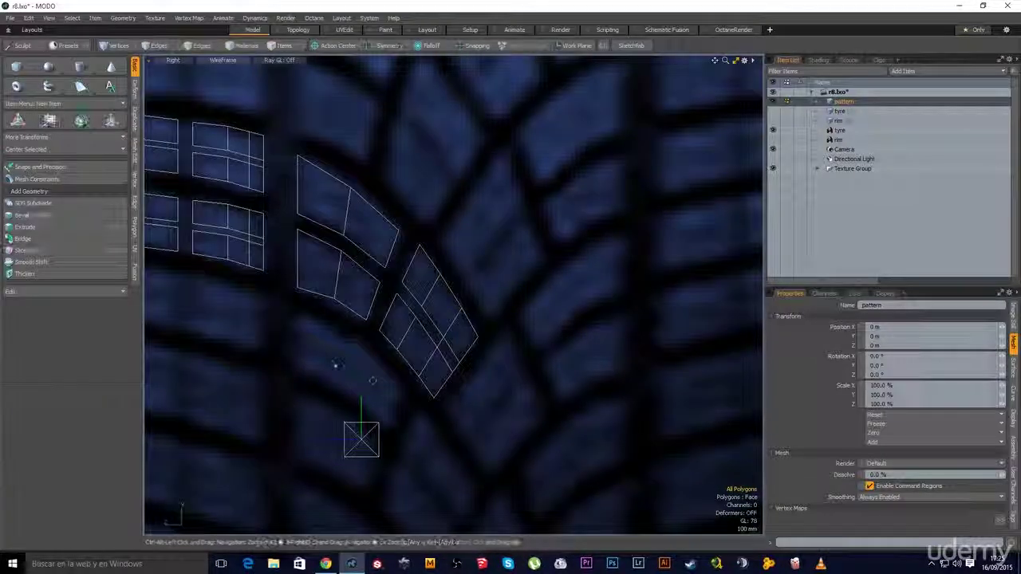
pyautogui.scroll(-6, 349, 374)
pyautogui.keyDown('alt'); pyautogui.moveTo(410, 388); pyautogui.dragTo(456, 395); pyautogui.keyUp('alt')
pyautogui.press('3')
pyautogui.press('w')
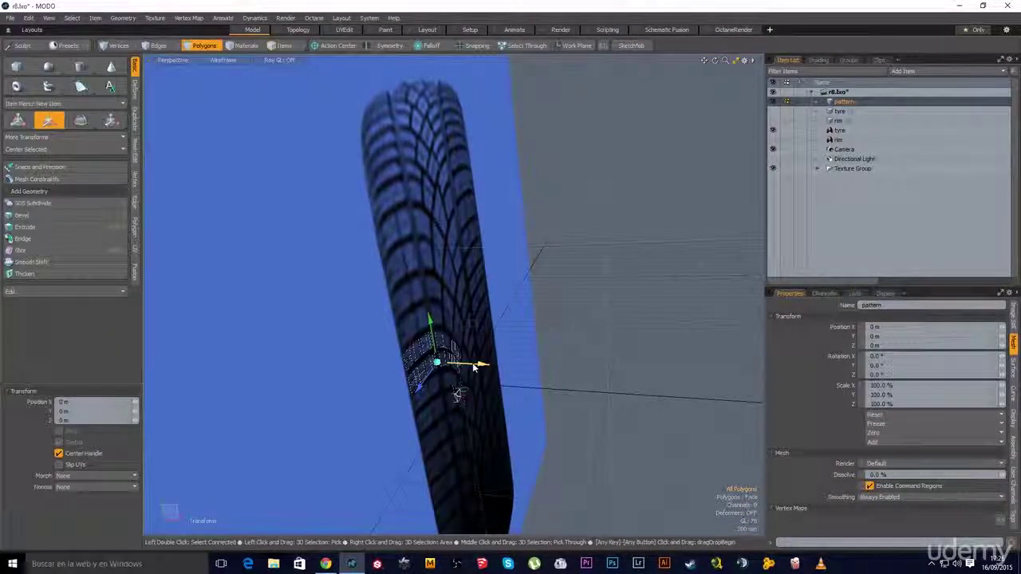
pyautogui.press('q')
# - Extrude all tread block faces about 525 mm along X into solid blocks
pyautogui.moveTo(476, 391)
pyautogui.keyDown('ctrl'); pyautogui.keyDown('alt'); pyautogui.mouseDown()
pyautogui.moveTo(500, 397)
pyautogui.moveTo(462, 400)
pyautogui.mouseUp(); pyautogui.keyUp('alt'); pyautogui.keyUp('ctrl')
pyautogui.hotkey('shift', 'x')
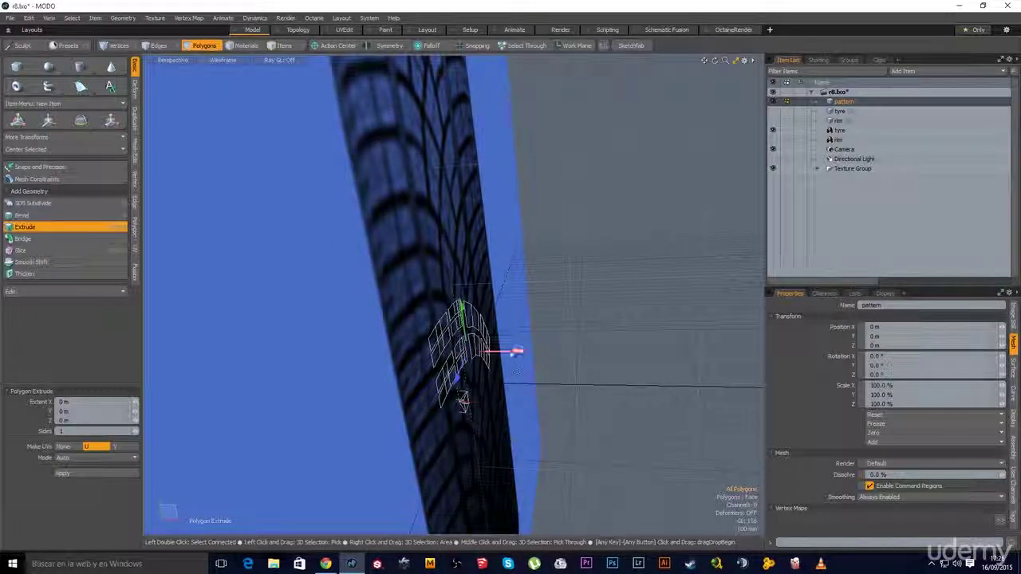
pyautogui.press('q')
pyautogui.keyDown('alt'); pyautogui.moveTo(444, 356); pyautogui.dragTo(411, 334); pyautogui.keyUp('alt')
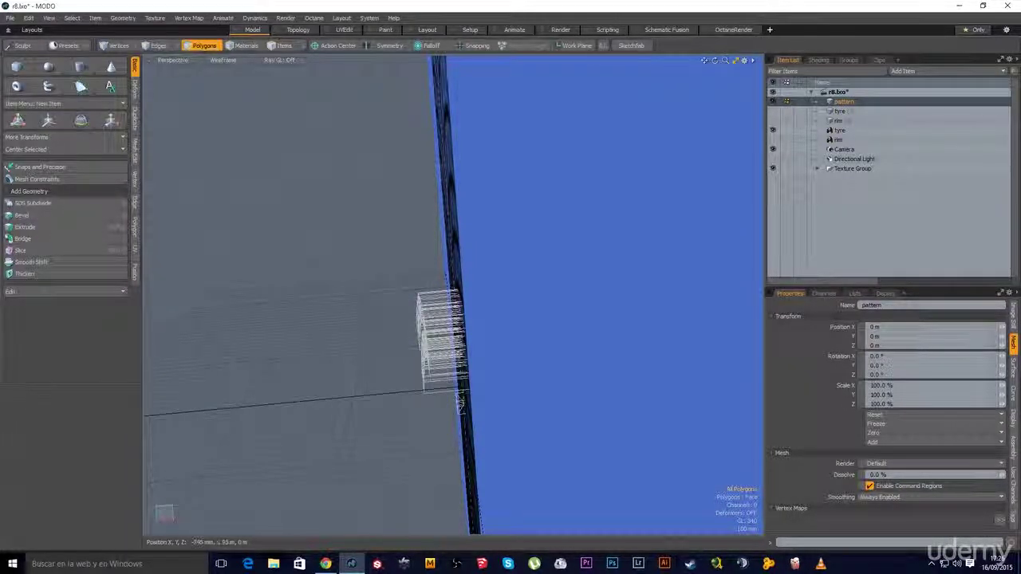
pyautogui.moveTo(372, 224); pyautogui.dragTo(440, 458, button='right')
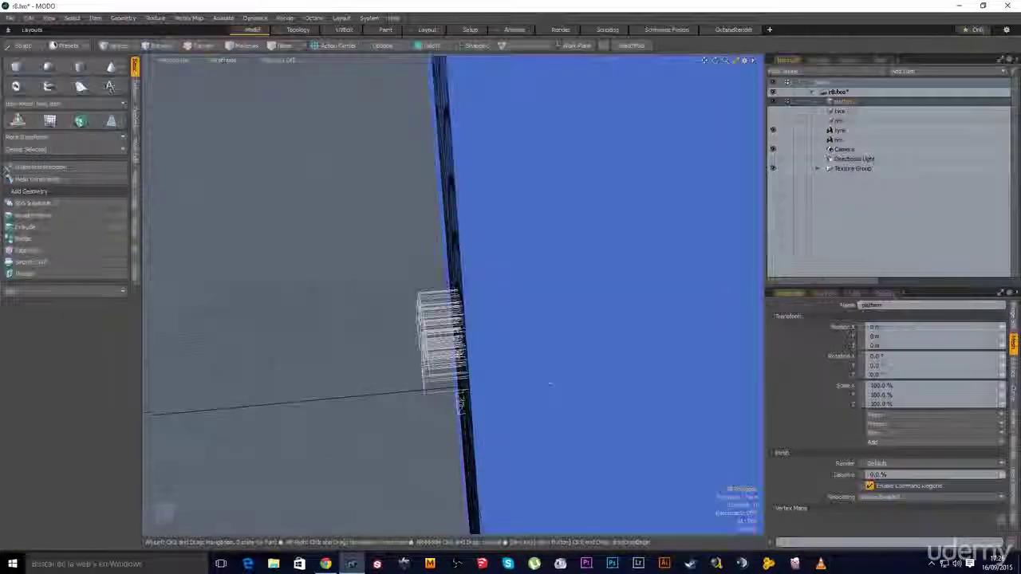
# - Set the perspective view's shading style to Default so the extruded tread blocks display as solids
pyautogui.keyDown('alt'); pyautogui.moveTo(458, 402); pyautogui.dragTo(169, 70); pyautogui.keyUp('alt')
pyautogui.click(221, 61)
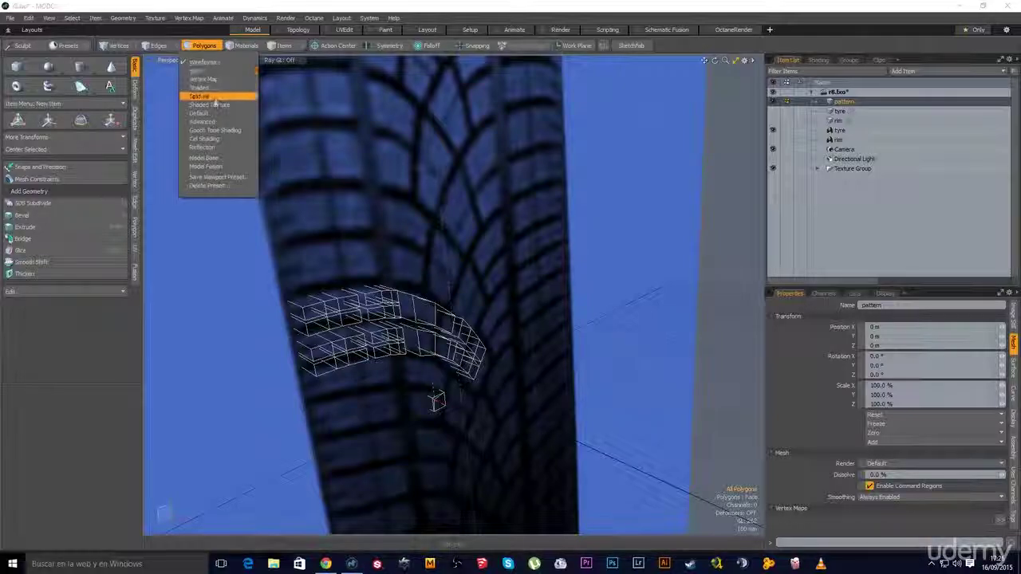
pyautogui.click(213, 116)
pyautogui.keyDown('alt'); pyautogui.moveTo(327, 335); pyautogui.dragTo(271, 299); pyautogui.keyUp('alt')
pyautogui.keyDown('alt'); pyautogui.moveTo(459, 361); pyautogui.dragTo(484, 364); pyautogui.keyUp('alt')
# - Preview all extruded tread blocks as Catmull-Clark subdivision surfaces and switch back to plain faces
pyautogui.hotkey('shift', 'Tab')
pyautogui.scroll(3, 482, 351)
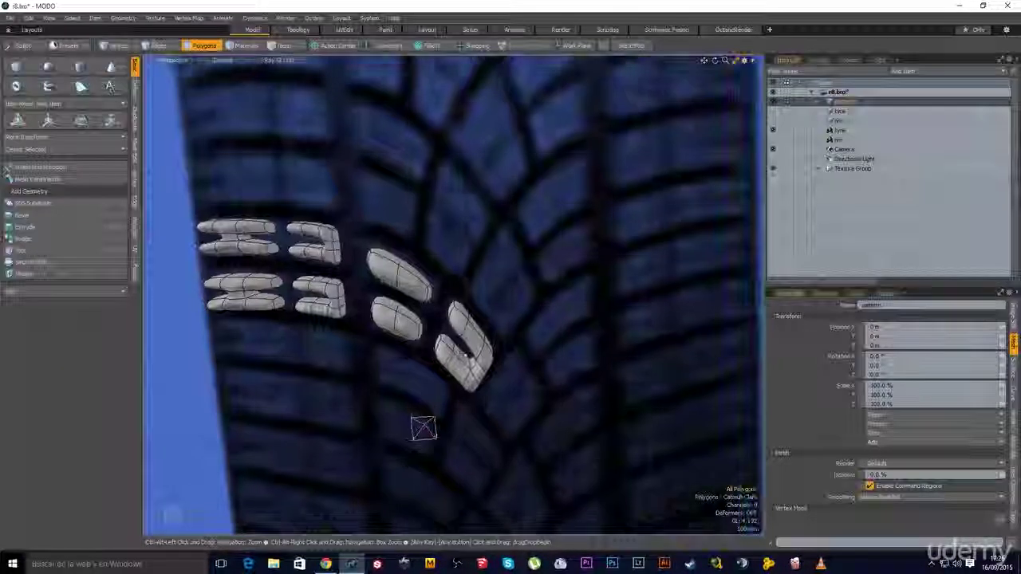
pyautogui.press('Tab')
# - Bevel the slotted central block's top outline, slot and vertical corner edges with an 8 mm inset and Square edge shape
pyautogui.keyDown('ctrl'); pyautogui.keyDown('alt'); pyautogui.moveTo(426, 317); pyautogui.dragTo(427, 216); pyautogui.keyUp('alt'); pyautogui.keyUp('ctrl')
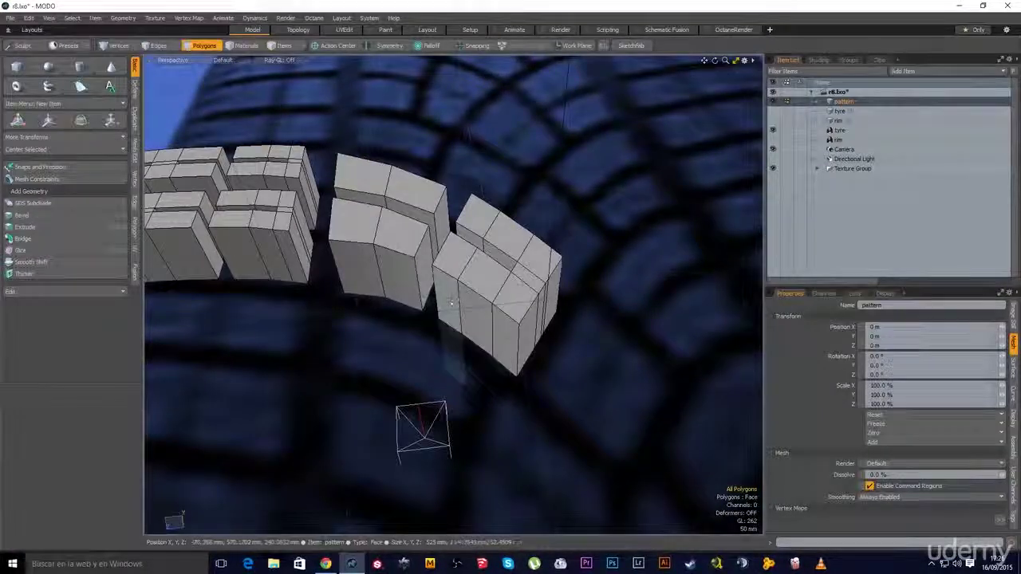
pyautogui.keyDown('alt'); pyautogui.moveTo(451, 294); pyautogui.dragTo(473, 287); pyautogui.keyUp('alt')
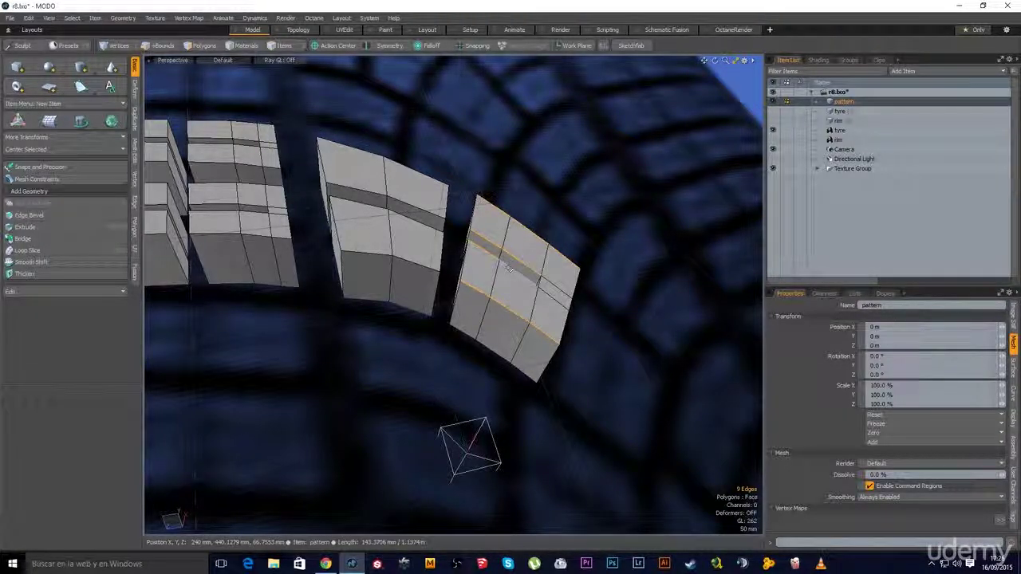
pyautogui.keyDown('alt'); pyautogui.moveTo(509, 269); pyautogui.dragTo(524, 322); pyautogui.keyUp('alt')
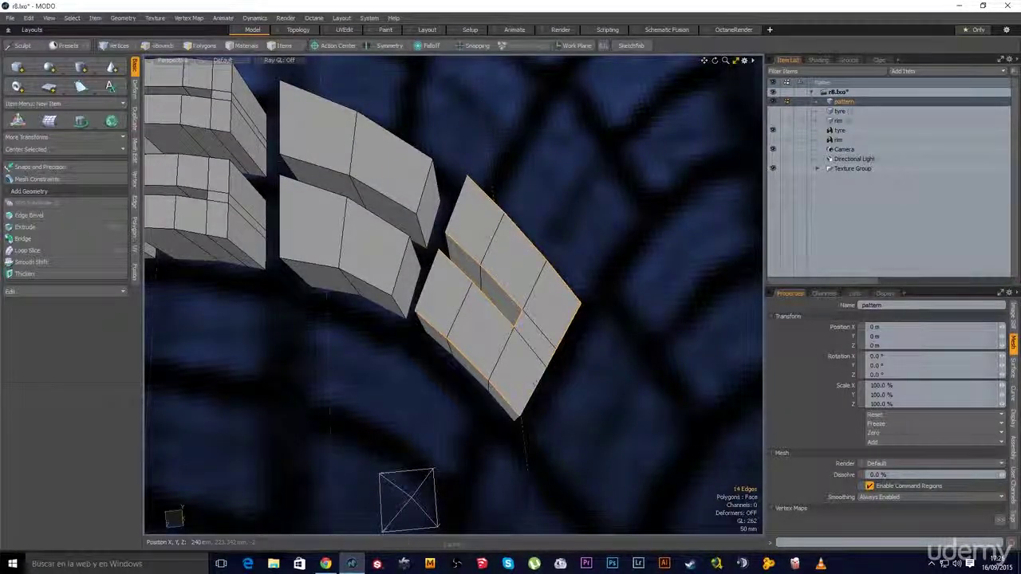
pyautogui.keyDown('alt'); pyautogui.moveTo(532, 346); pyautogui.dragTo(498, 264); pyautogui.keyUp('alt')
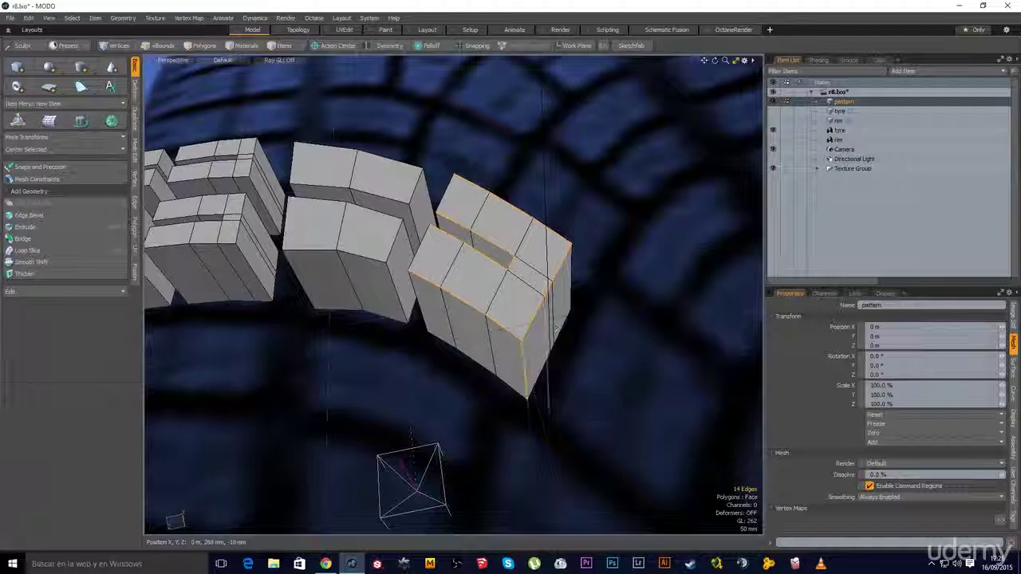
pyautogui.keyDown('alt'); pyautogui.moveTo(581, 280); pyautogui.dragTo(558, 263); pyautogui.keyUp('alt')
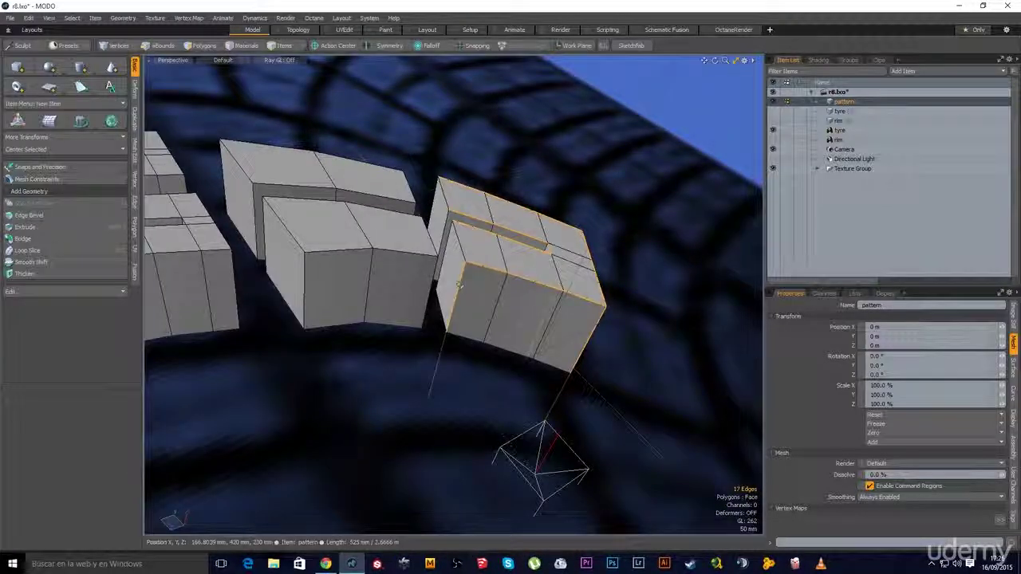
pyautogui.keyDown('alt'); pyautogui.moveTo(434, 190); pyautogui.dragTo(432, 198); pyautogui.keyUp('alt')
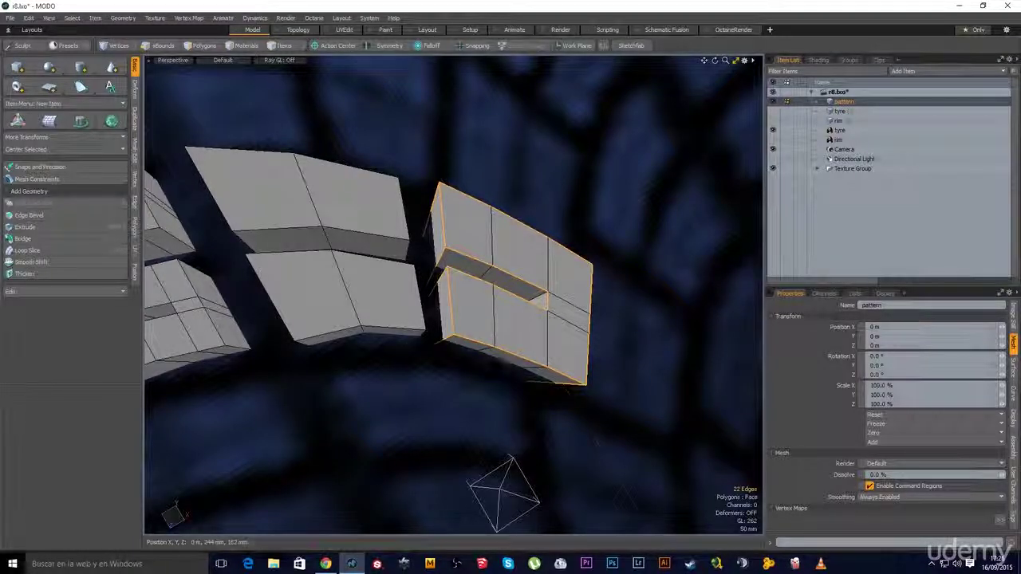
pyautogui.keyDown('alt'); pyautogui.moveTo(515, 231); pyautogui.dragTo(573, 266); pyautogui.keyUp('alt')
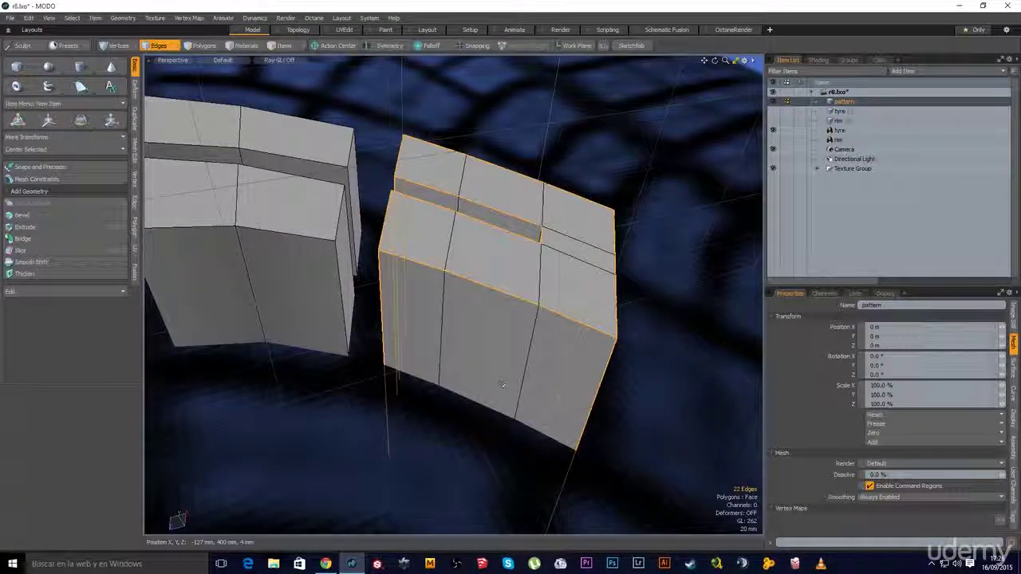
pyautogui.press('b')
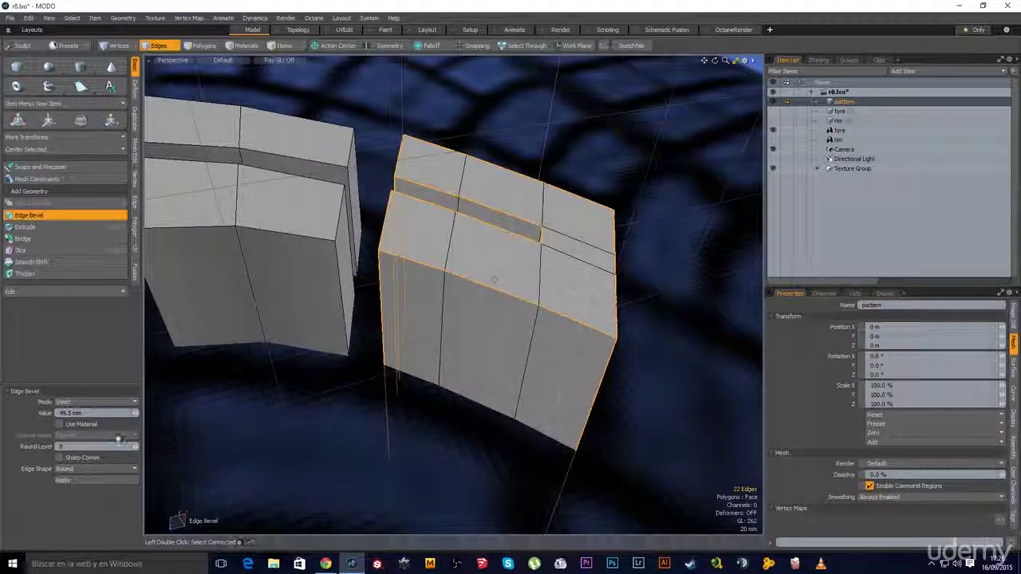
pyautogui.click(88, 470)
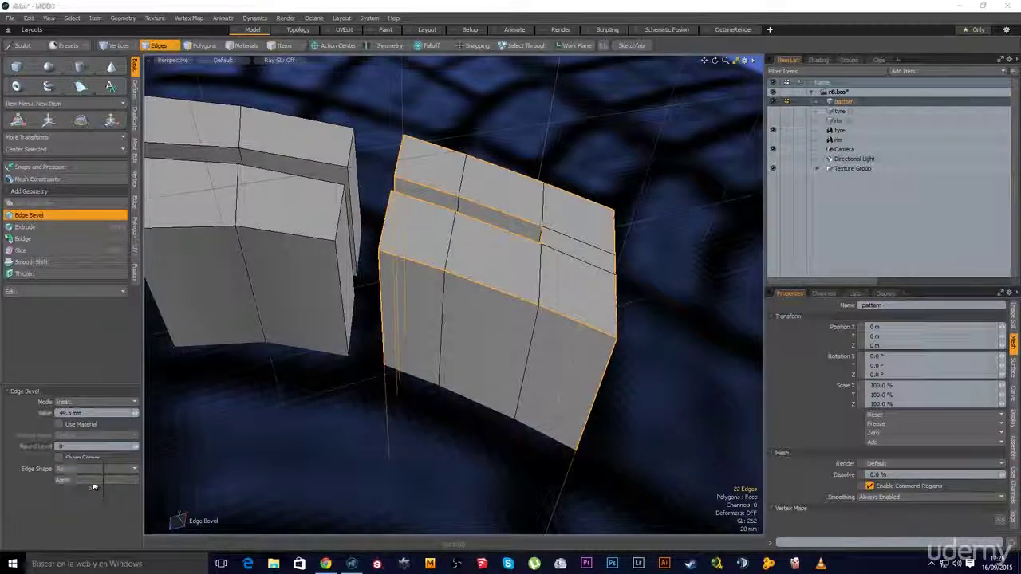
pyautogui.click(92, 479)
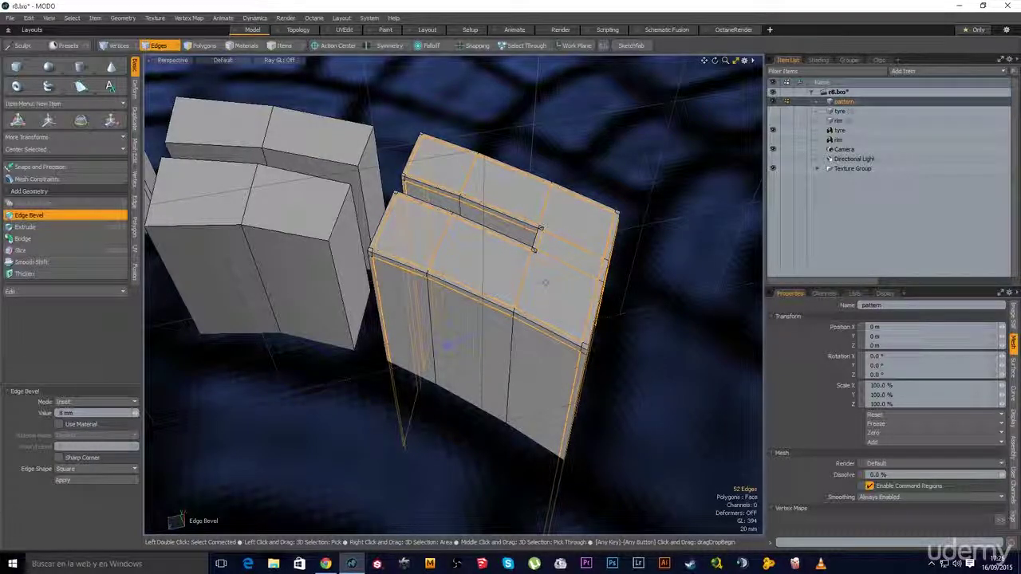
pyautogui.keyDown('alt'); pyautogui.moveTo(529, 427); pyautogui.dragTo(445, 420); pyautogui.keyUp('alt')
pyautogui.press('space')
pyautogui.click(684, 399)
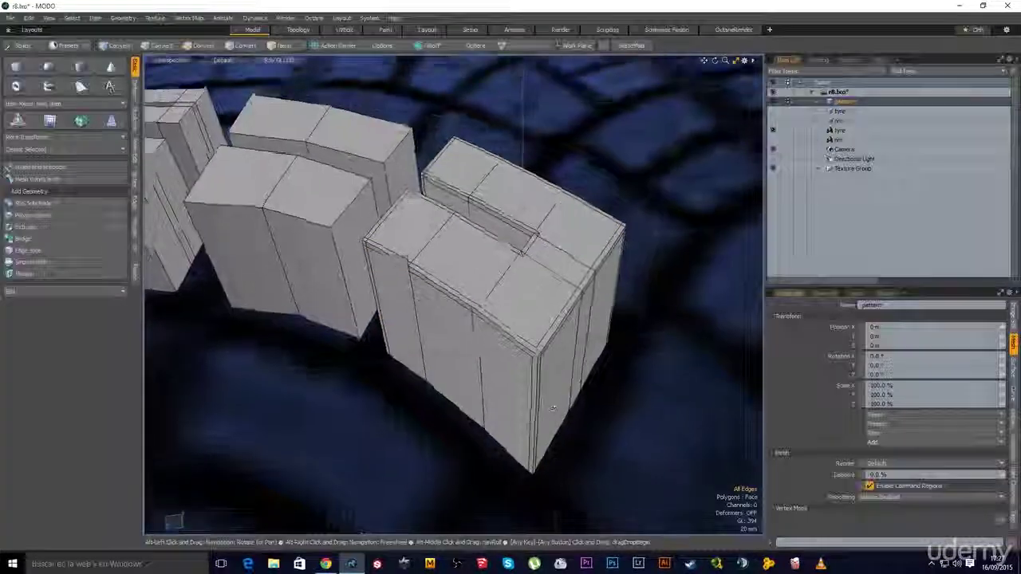
# - Edge-slice the central block's top face from each corner of the slot's closed end to the nearest outer corner
pyautogui.keyDown('alt'); pyautogui.moveTo(684, 399); pyautogui.dragTo(519, 256); pyautogui.keyUp('alt')
pyautogui.scroll(5, 575, 279)
pyautogui.keyDown('alt'); pyautogui.keyDown('shift'); pyautogui.moveTo(575, 278); pyautogui.dragTo(518, 206); pyautogui.keyUp('shift'); pyautogui.keyUp('alt')
pyautogui.scroll(-2, 499, 196)
pyautogui.hotkey('alt', 'c')
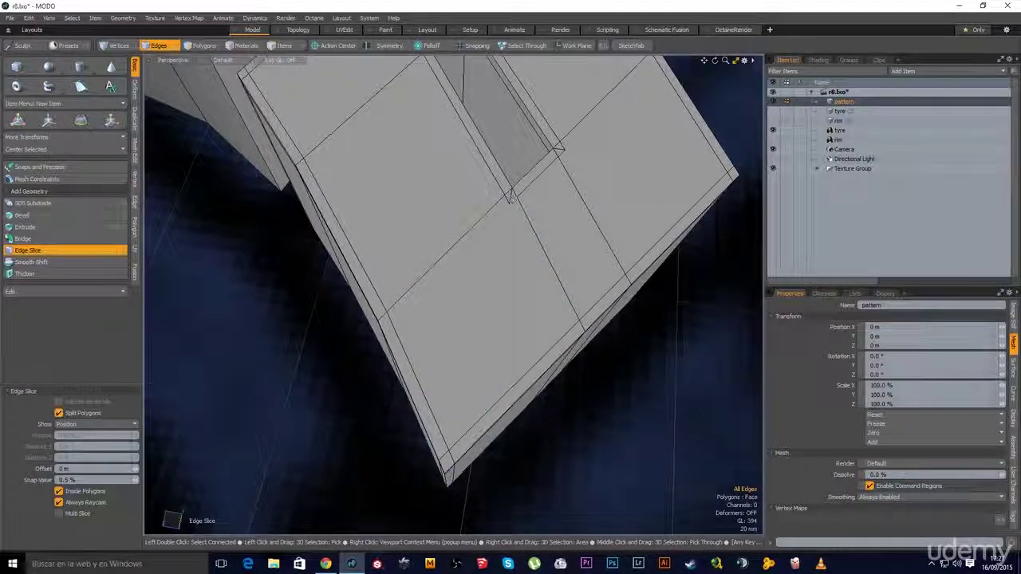
pyautogui.keyDown('alt'); pyautogui.moveTo(510, 201); pyautogui.dragTo(505, 183); pyautogui.keyUp('alt')
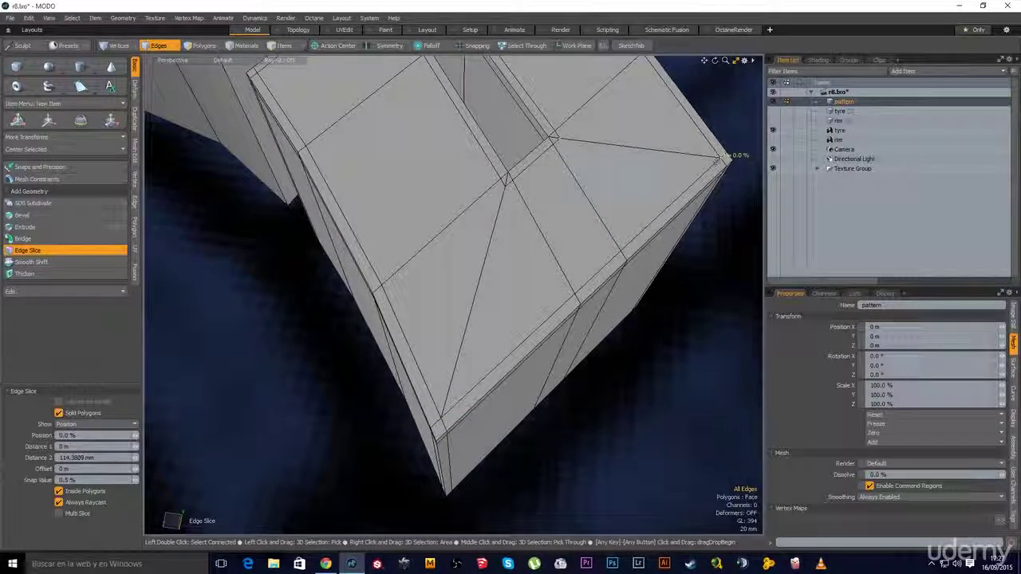
pyautogui.press('space')
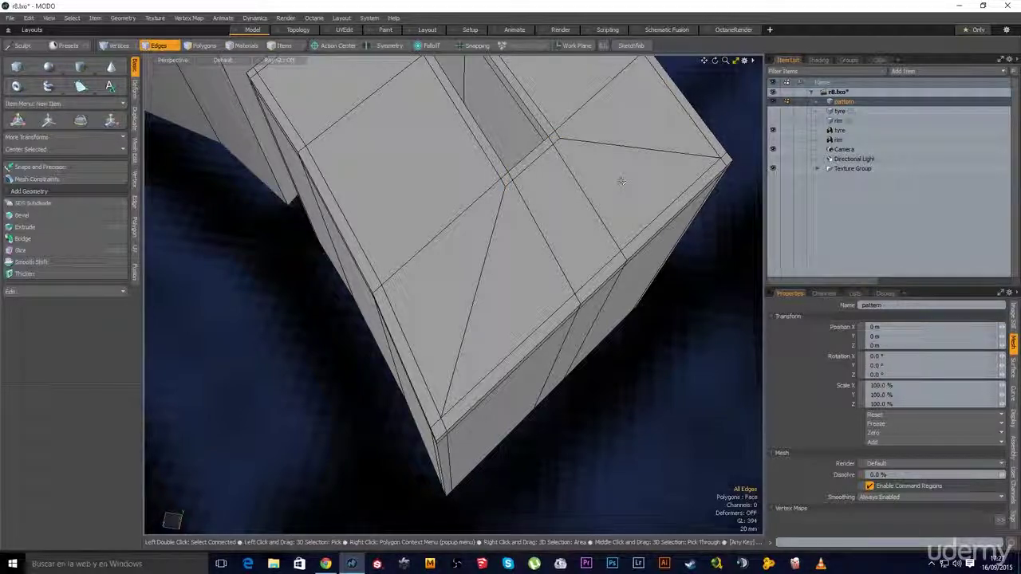
# - Examine the central block and its slot's closed end with subdivision smoothing on, and return to plain faces
pyautogui.keyDown('alt'); pyautogui.moveTo(491, 242); pyautogui.dragTo(510, 276); pyautogui.keyUp('alt')
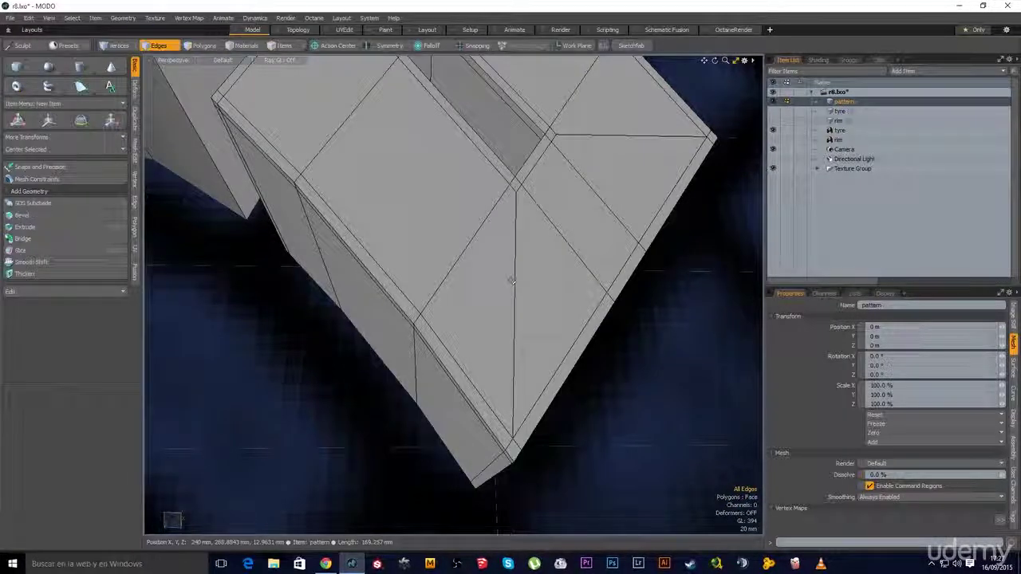
pyautogui.press('Tab')
pyautogui.scroll(-5, 525, 344)
pyautogui.keyDown('alt'); pyautogui.moveTo(520, 426); pyautogui.dragTo(391, 276); pyautogui.keyUp('alt')
pyautogui.press('Tab')
pyautogui.press('Tab')
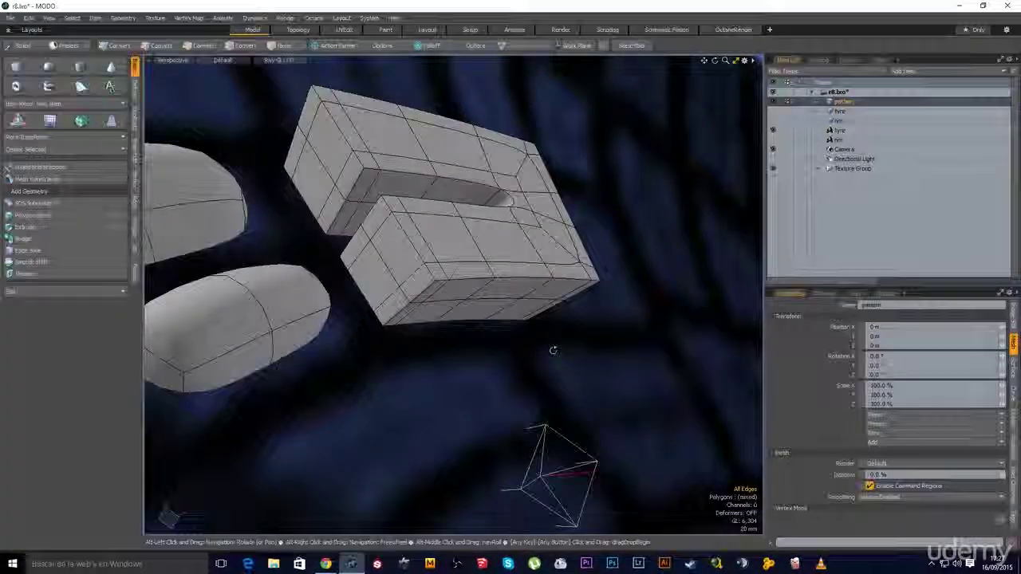
pyautogui.keyDown('alt'); pyautogui.moveTo(410, 330); pyautogui.dragTo(257, 279); pyautogui.keyUp('alt')
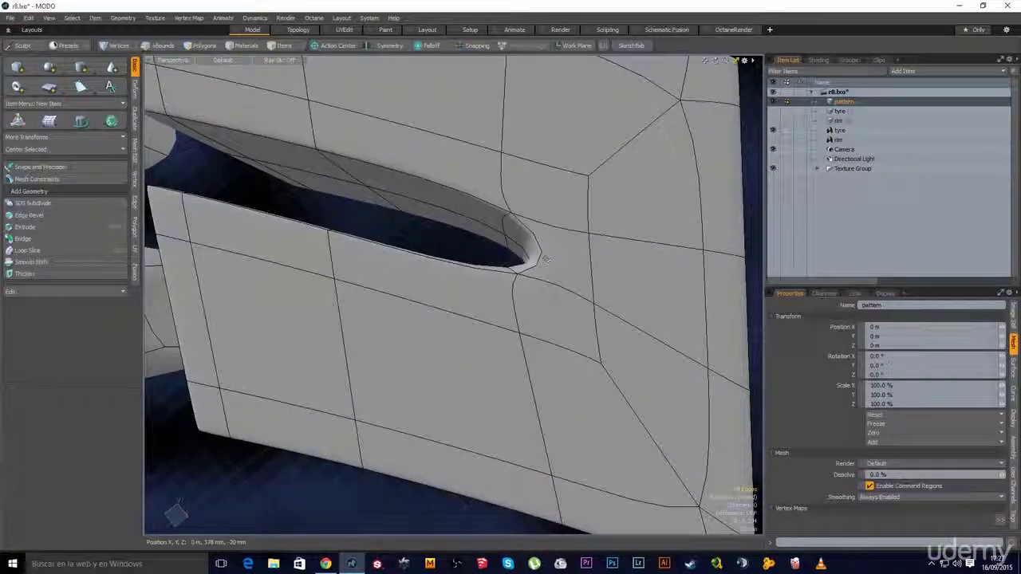
pyautogui.press('Tab')
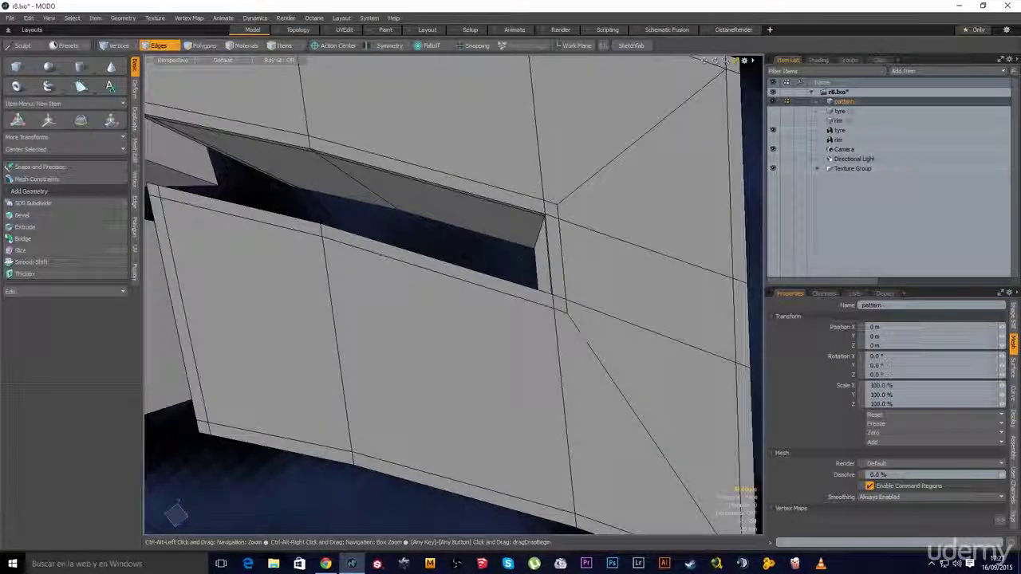
# - Add two Symmetry-mode loop slices through the central block's strip running from the slot's closed end to the outer edge
pyautogui.keyDown('alt'); pyautogui.moveTo(583, 337); pyautogui.dragTo(597, 351); pyautogui.keyUp('alt')
pyautogui.keyDown('alt'); pyautogui.keyDown('shift'); pyautogui.moveTo(758, 387); pyautogui.dragTo(715, 380); pyautogui.keyUp('shift'); pyautogui.keyUp('alt')
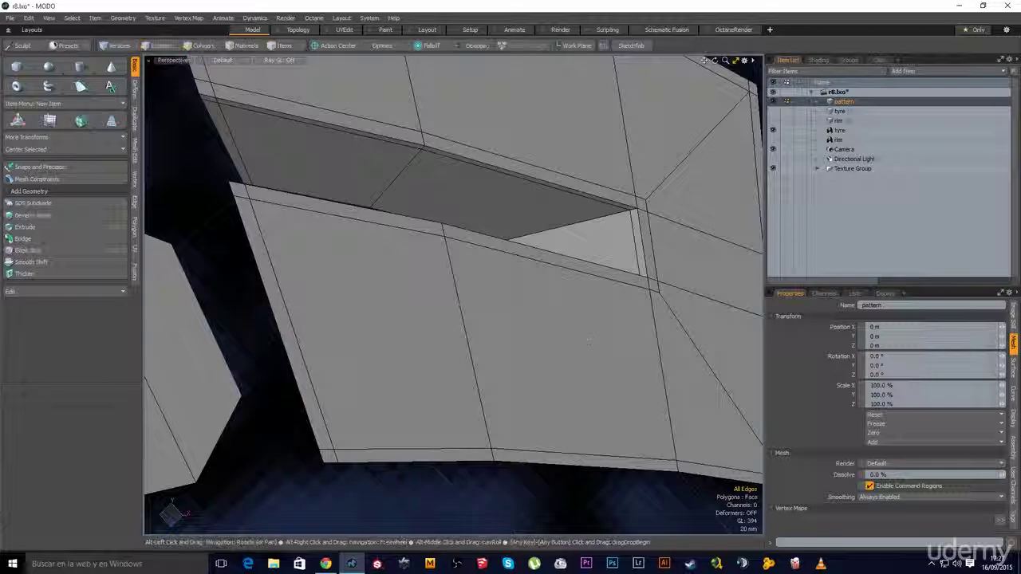
pyautogui.keyDown('alt'); pyautogui.moveTo(661, 406); pyautogui.dragTo(559, 327); pyautogui.keyUp('alt')
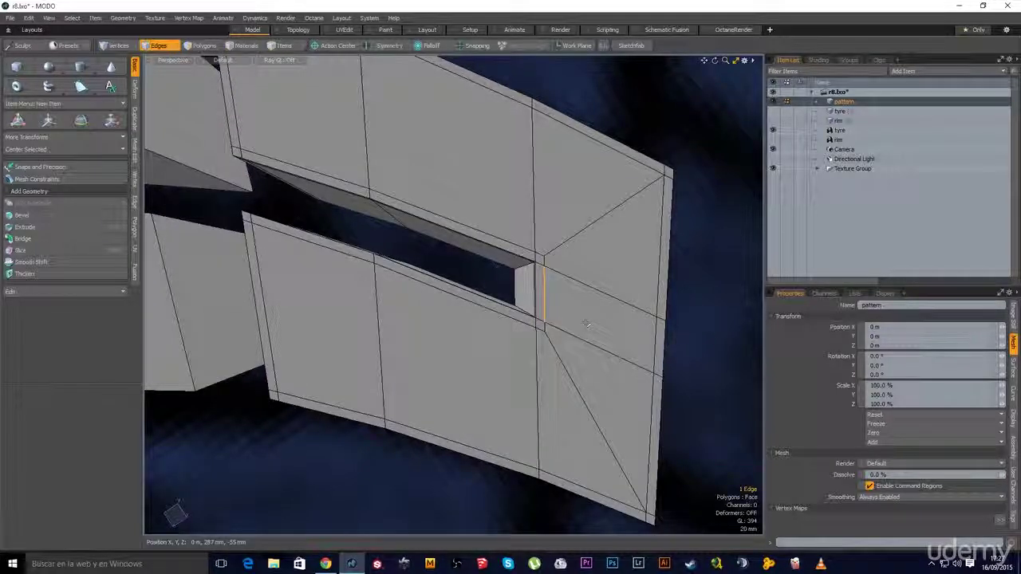
pyautogui.hotkey('alt', 'c')
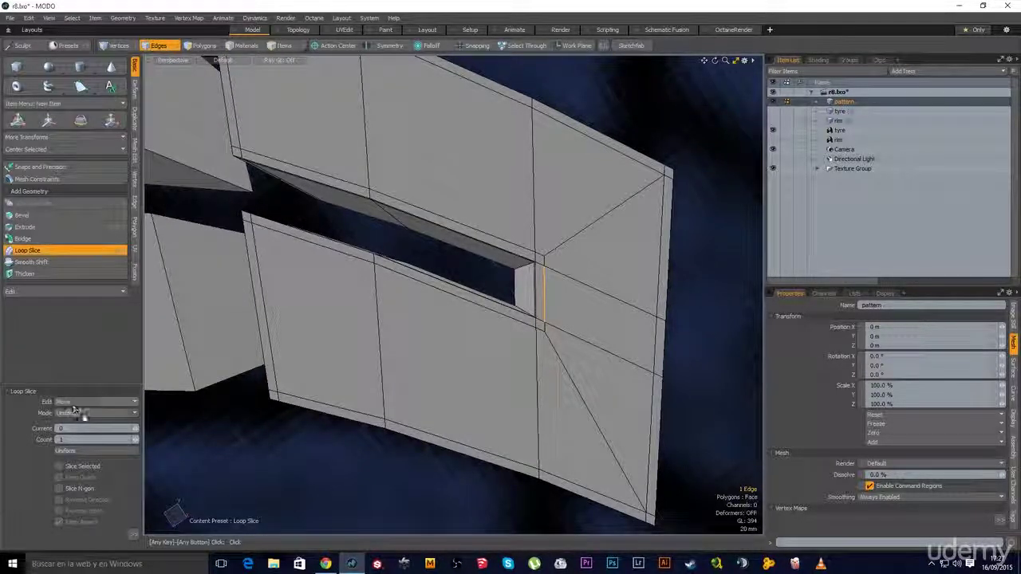
pyautogui.click(74, 413)
pyautogui.click(80, 423)
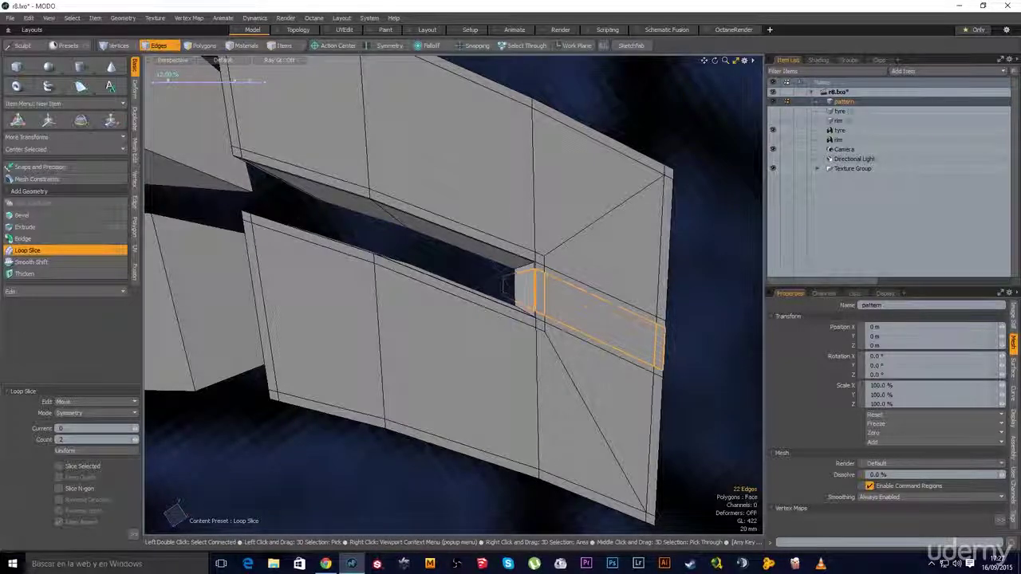
pyautogui.press('space')
pyautogui.click(694, 367)
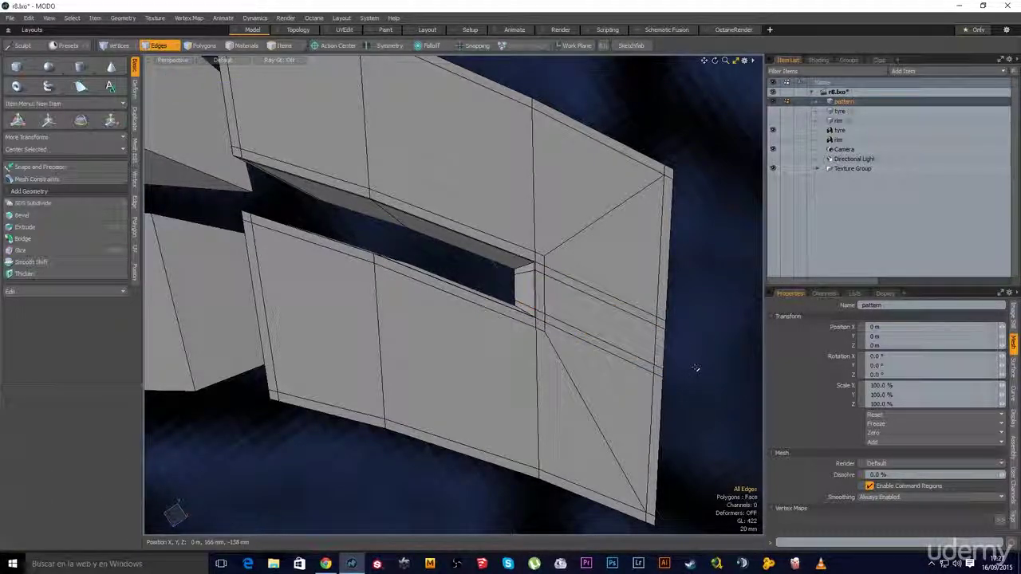
# - Check the newly sliced central block in subdivision smoothing and turn the smoothing off again
pyautogui.press('Tab')
pyautogui.scroll(-3, 597, 337)
pyautogui.keyDown('alt'); pyautogui.moveTo(597, 338); pyautogui.dragTo(554, 392); pyautogui.keyUp('alt')
pyautogui.press('Tab')
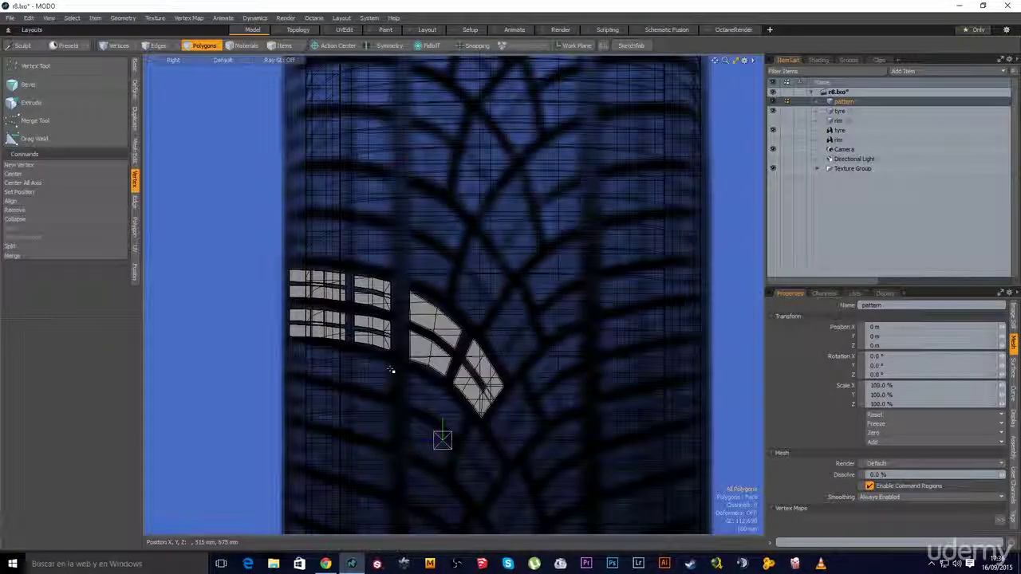
# - Mirror all the traced tread blocks across the Z axis about the origin, with polygons inverted
pyautogui.scroll(-3, 408, 388)
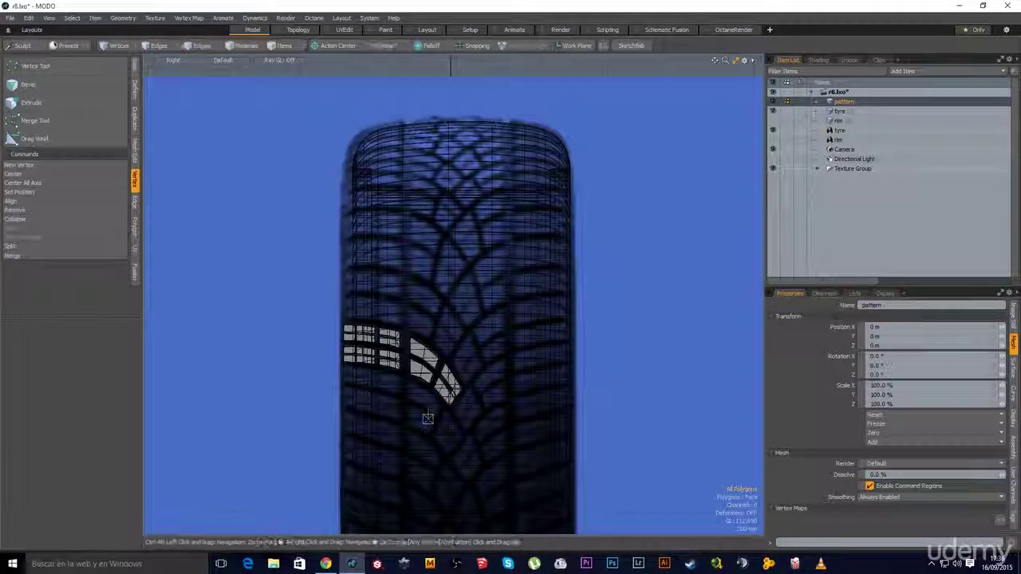
pyautogui.keyDown('alt'); pyautogui.keyDown('shift'); pyautogui.moveTo(408, 389); pyautogui.dragTo(406, 376); pyautogui.keyUp('shift'); pyautogui.keyUp('alt')
pyautogui.moveTo(297, 284); pyautogui.dragTo(556, 470, button='right')
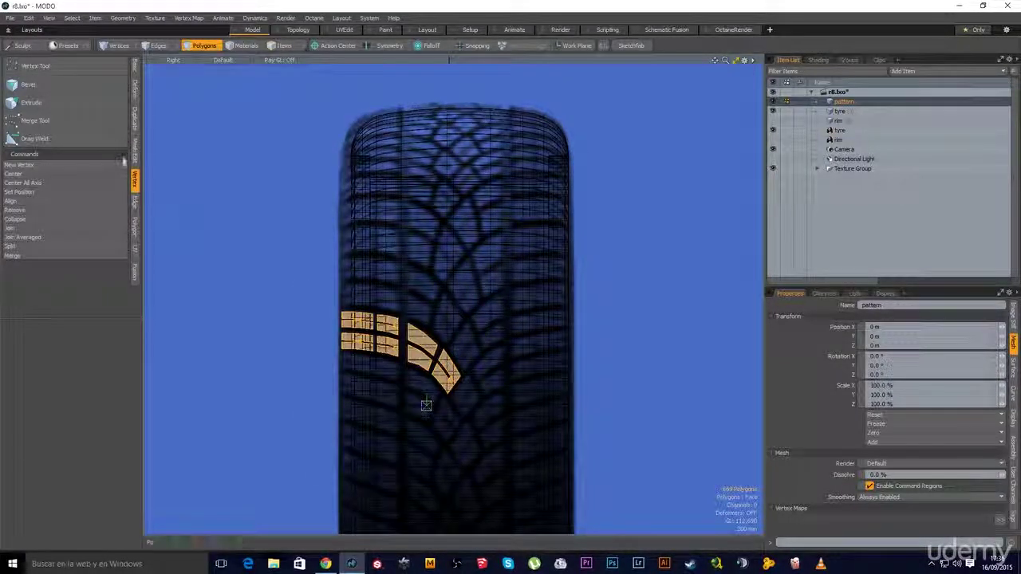
pyautogui.click(135, 120)
pyautogui.click(69, 87)
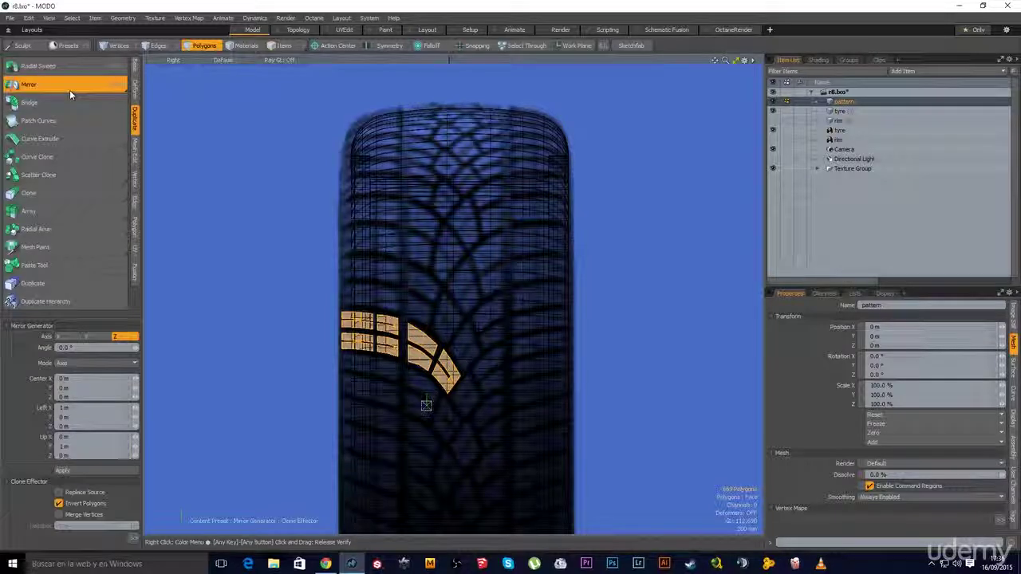
pyautogui.keyDown('alt'); pyautogui.keyDown('shift'); pyautogui.moveTo(426, 405); pyautogui.dragTo(445, 382); pyautogui.keyUp('shift'); pyautogui.keyUp('alt')
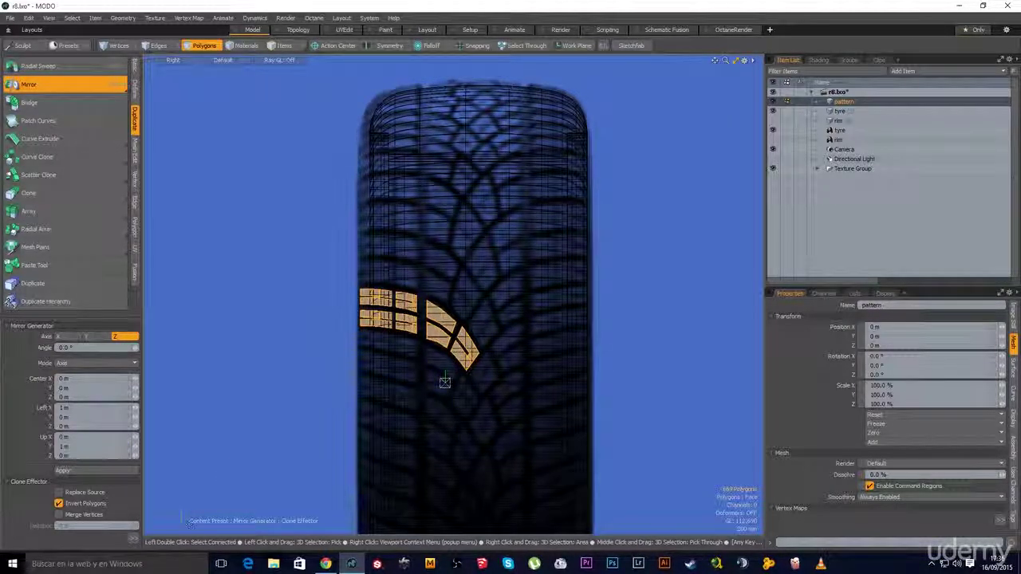
pyautogui.click(99, 473)
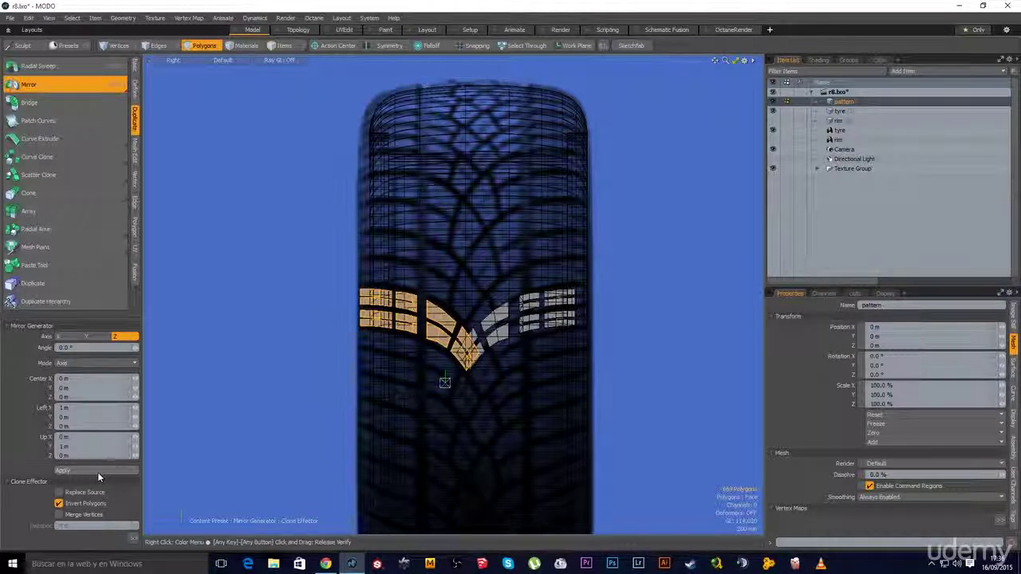
pyautogui.press('space')
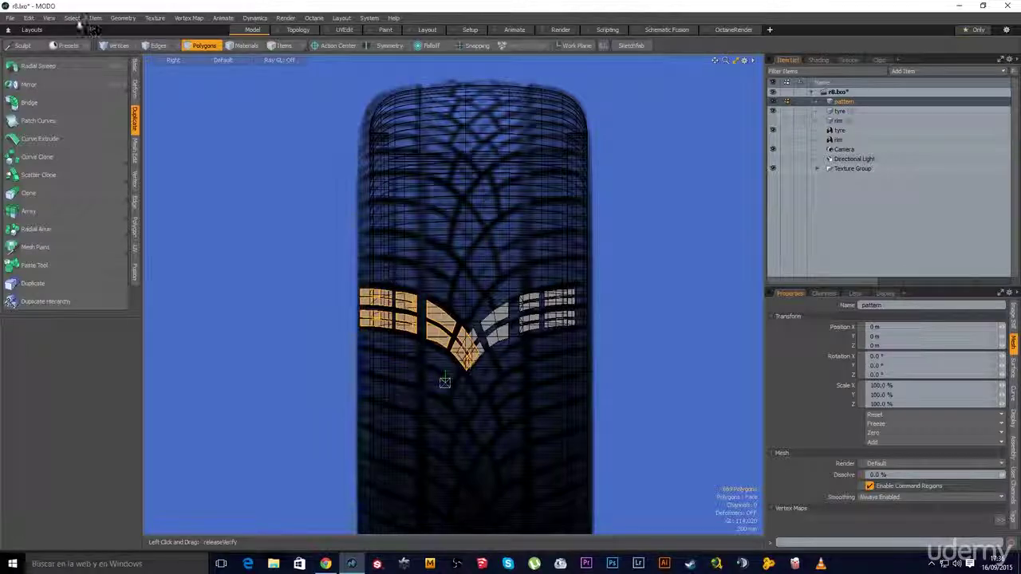
# - Invert the selection to the mirrored blocks and move them about 350 mm in Y and -180 mm in Z to match the reference tread
pyautogui.click(74, 18)
pyautogui.click(78, 153)
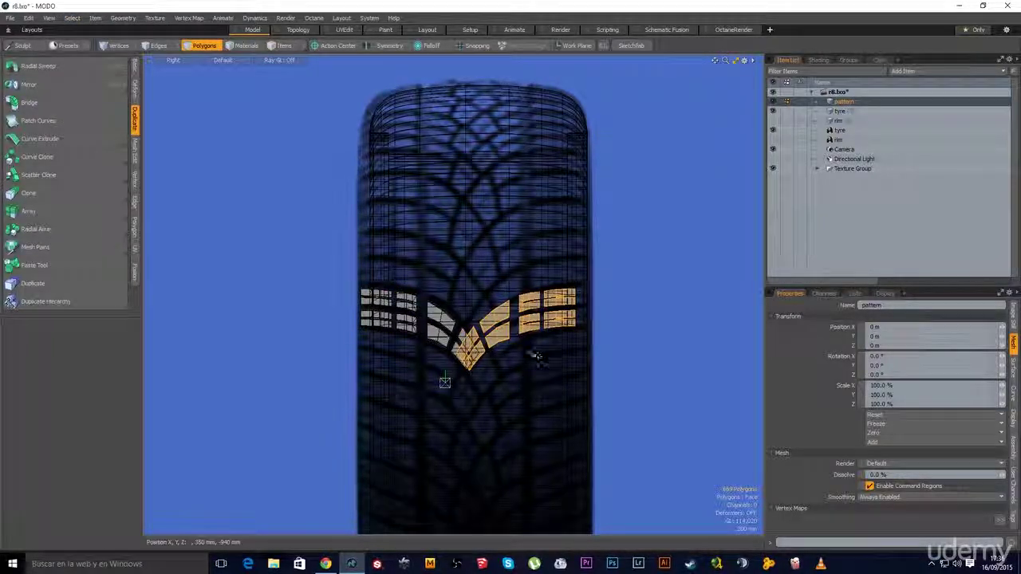
pyautogui.press('w')
pyautogui.scroll(5, 513, 354)
pyautogui.moveTo(451, 386); pyautogui.dragTo(487, 325)
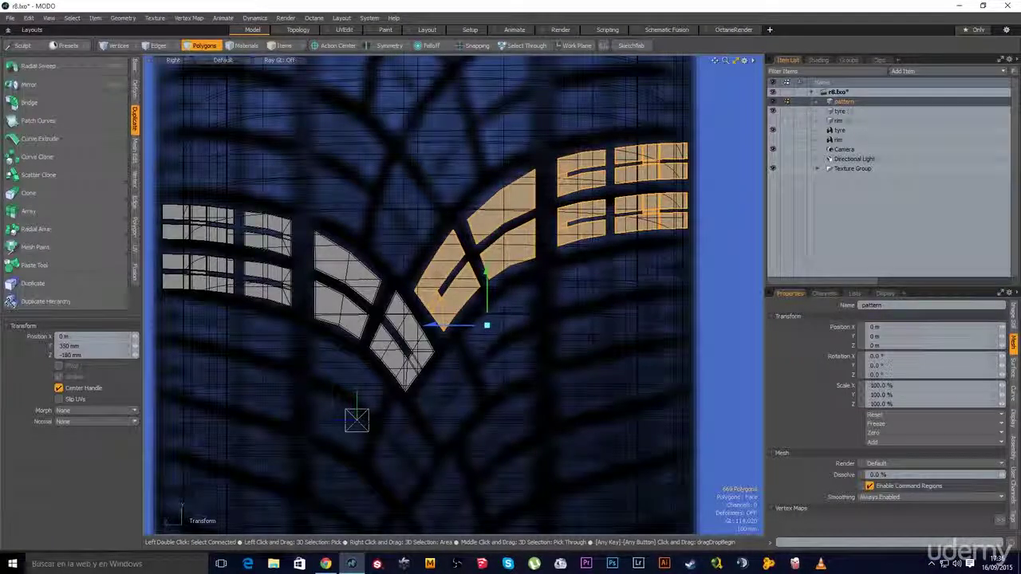
pyautogui.scroll(-6, 503, 409)
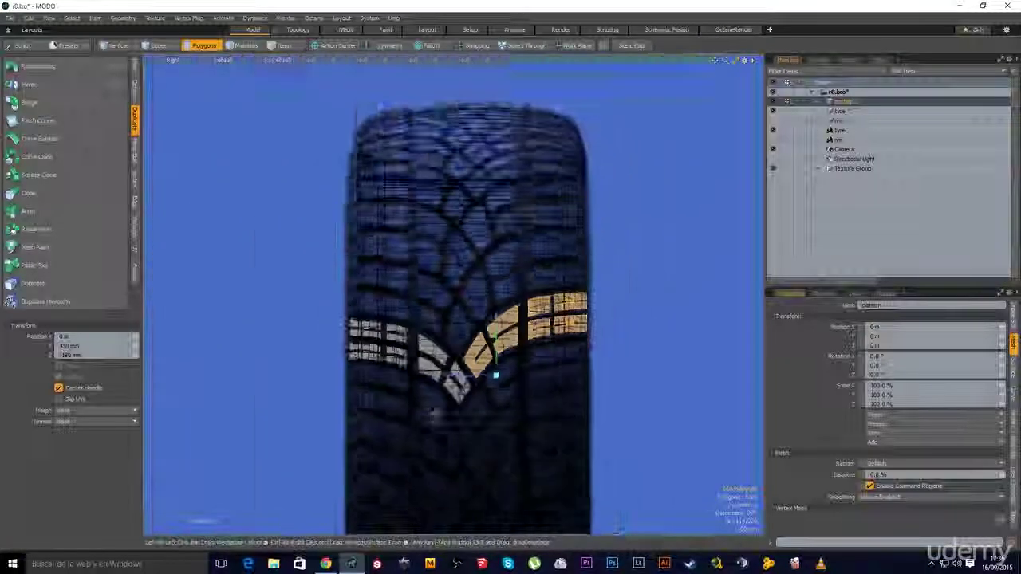
pyautogui.press('q')
pyautogui.click(505, 422)
# - Rotate the whole tread pattern 90° about the Z axis in the perspective view so the blocks face upward
pyautogui.keyDown('alt'); pyautogui.keyDown('shift'); pyautogui.moveTo(506, 422); pyautogui.dragTo(471, 397); pyautogui.keyUp('shift'); pyautogui.keyUp('alt')
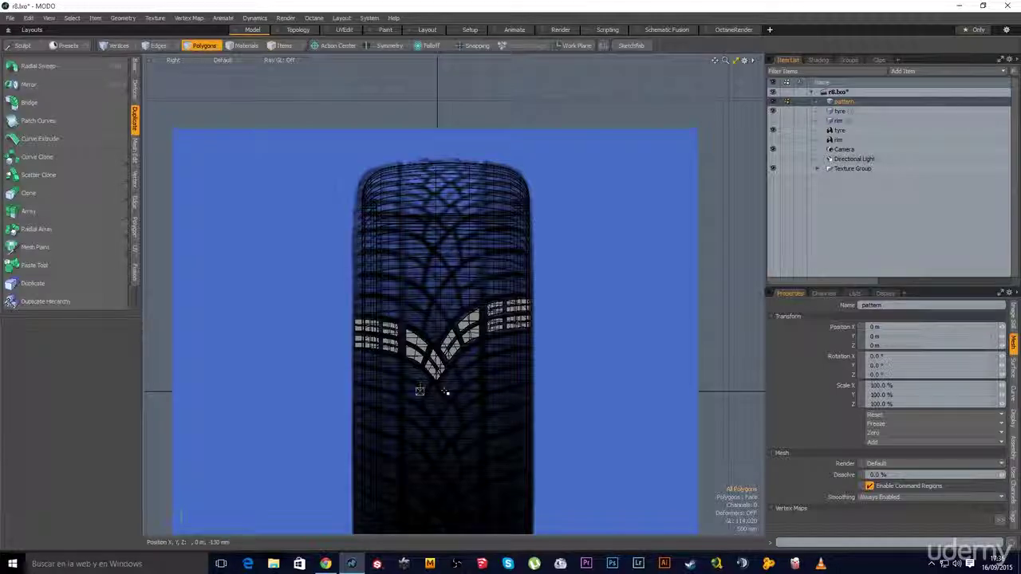
pyautogui.hotkey('ctrl', 'space')
pyautogui.click(525, 369)
pyautogui.keyDown('alt'); pyautogui.moveTo(359, 360); pyautogui.dragTo(415, 375); pyautogui.keyUp('alt')
pyautogui.press('y')
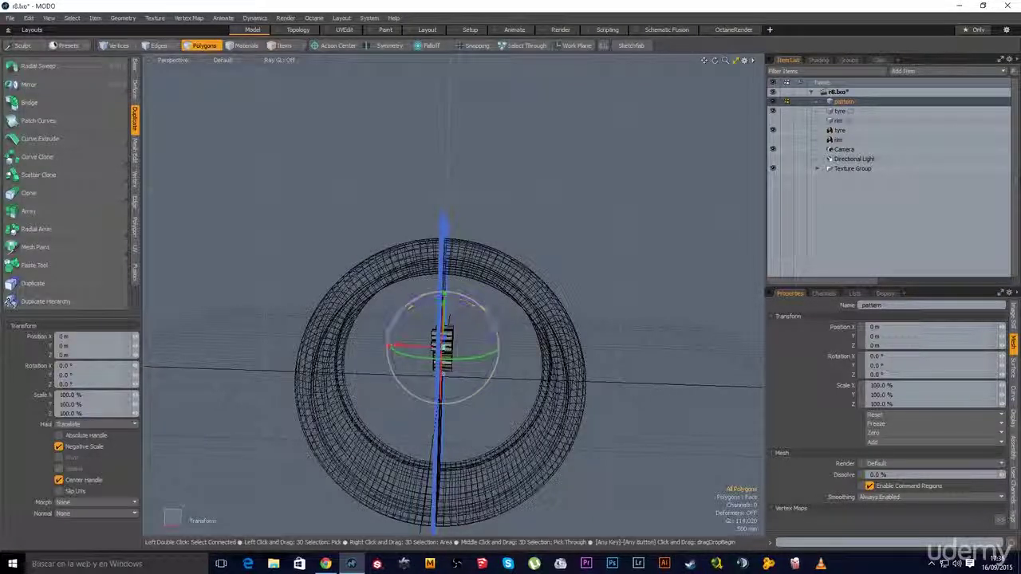
pyautogui.keyDown('ctrl'); pyautogui.moveTo(469, 308); pyautogui.dragTo(481, 372); pyautogui.keyUp('ctrl')
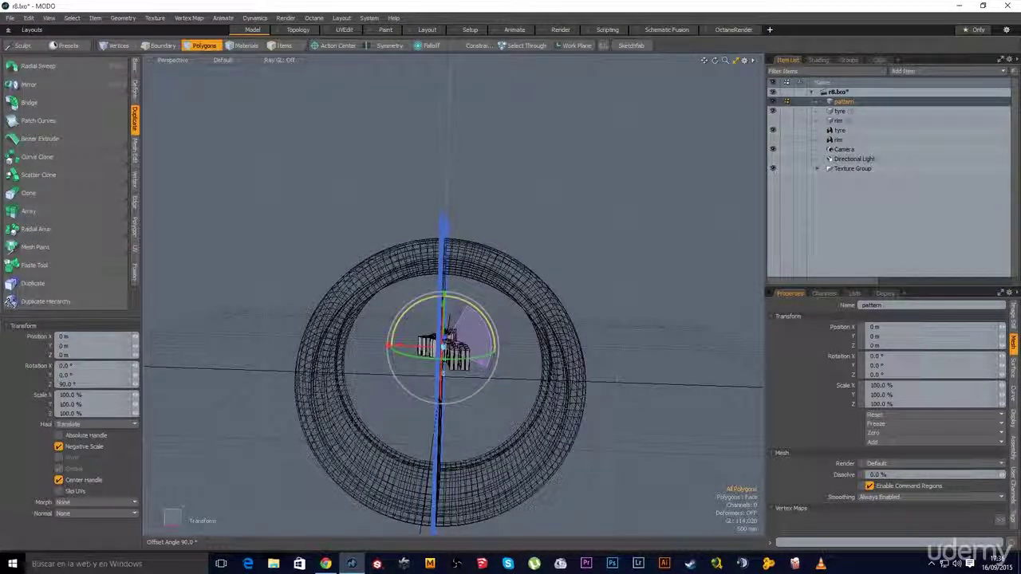
pyautogui.press('q')
# - Raise the rotated tread pattern along Y to just above the tyre's crown
pyautogui.keyDown('alt'); pyautogui.moveTo(481, 372); pyautogui.dragTo(455, 375); pyautogui.keyUp('alt')
pyautogui.keyDown('alt'); pyautogui.moveTo(482, 298); pyautogui.dragTo(452, 297); pyautogui.keyUp('alt')
pyautogui.press('w')
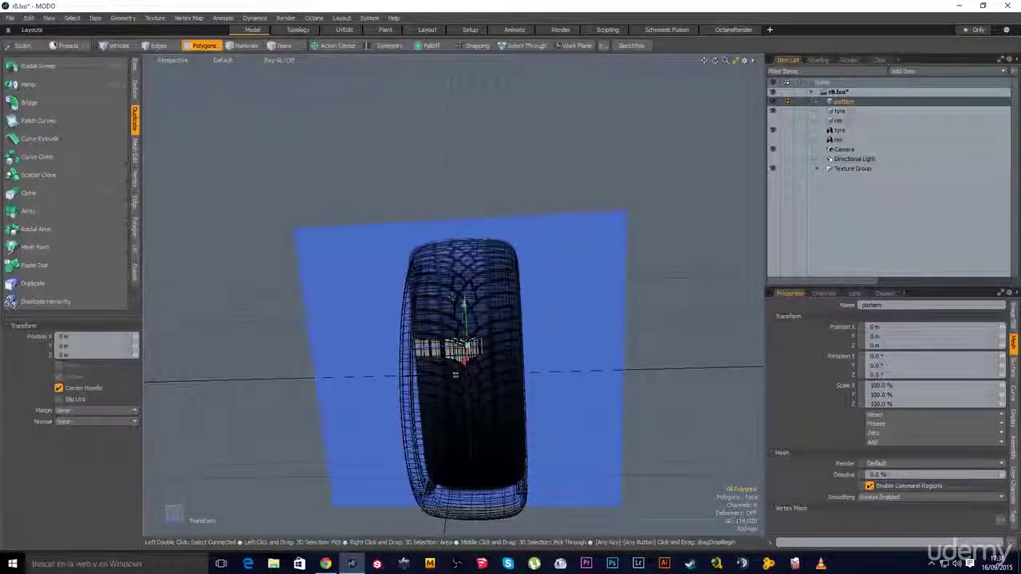
pyautogui.press('q')
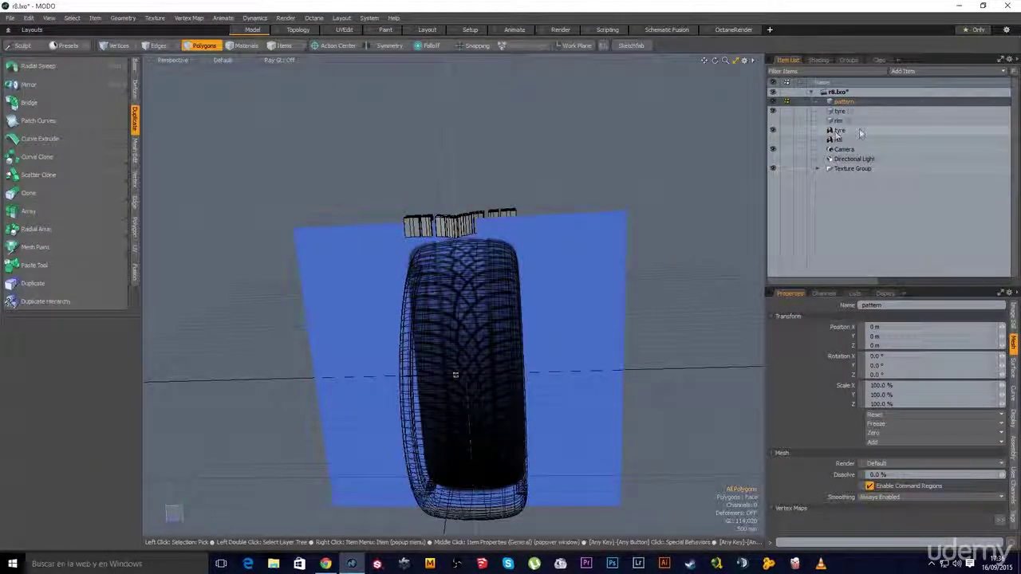
# - Select all the pattern's polygons, activate the tyre mesh alongside it, and lower the blocks into the tyre's crown
pyautogui.moveTo(592, 166); pyautogui.dragTo(251, 372)
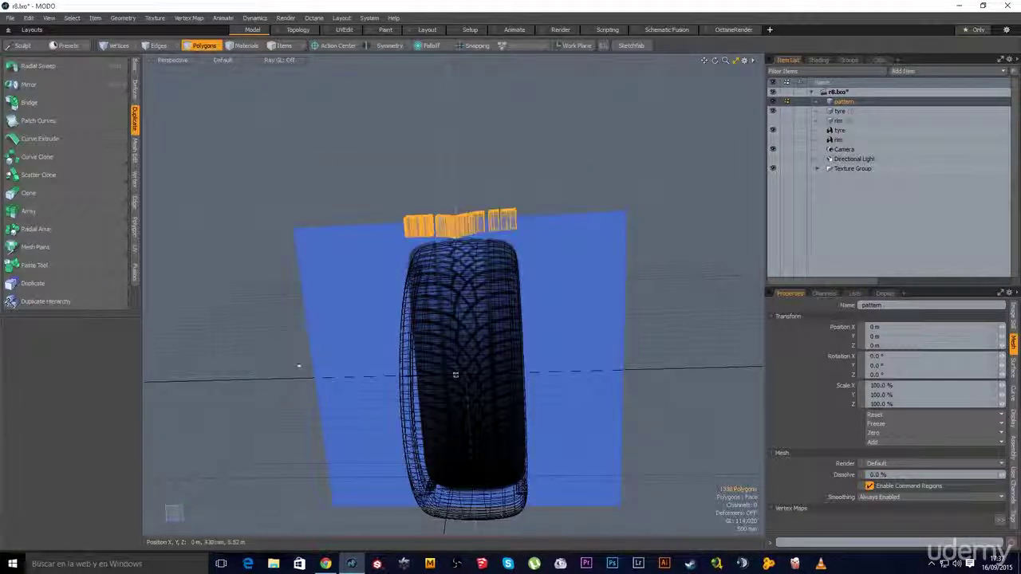
pyautogui.keyDown('ctrl'); pyautogui.click(840, 112); pyautogui.keyUp('ctrl')
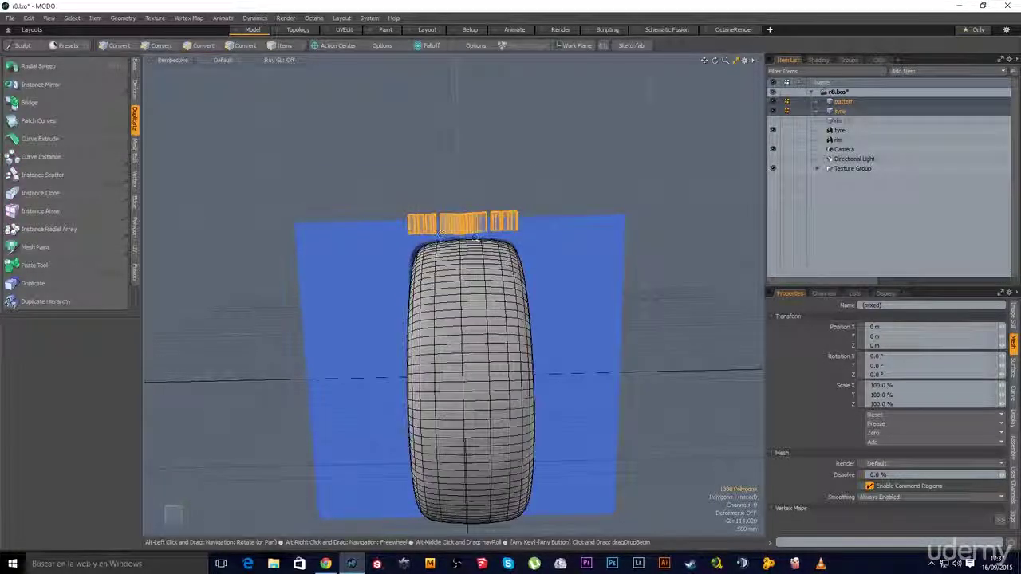
pyautogui.scroll(3, 454, 163)
pyautogui.press('w')
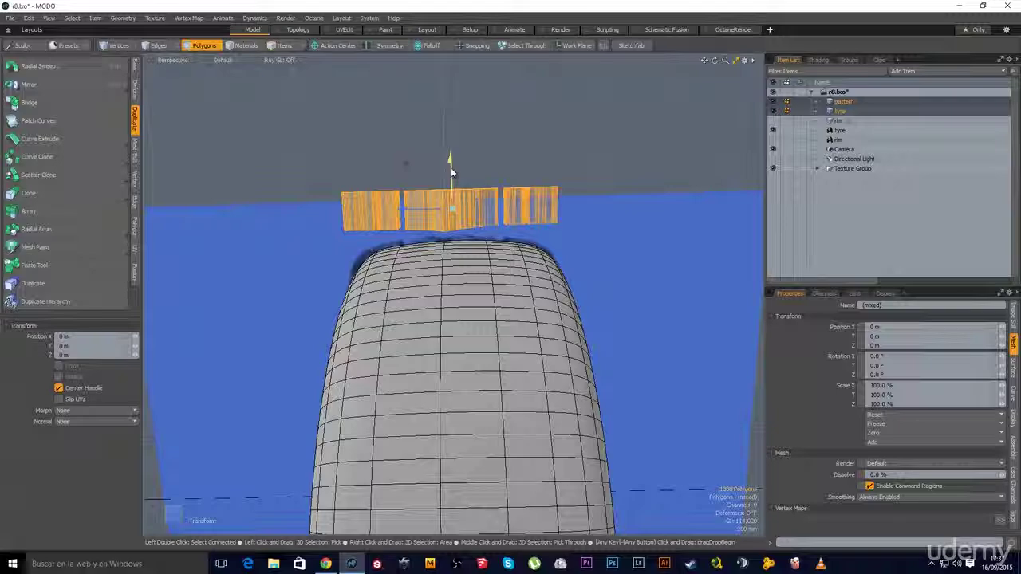
pyautogui.keyDown('alt'); pyautogui.moveTo(431, 170); pyautogui.dragTo(452, 179); pyautogui.keyUp('alt')
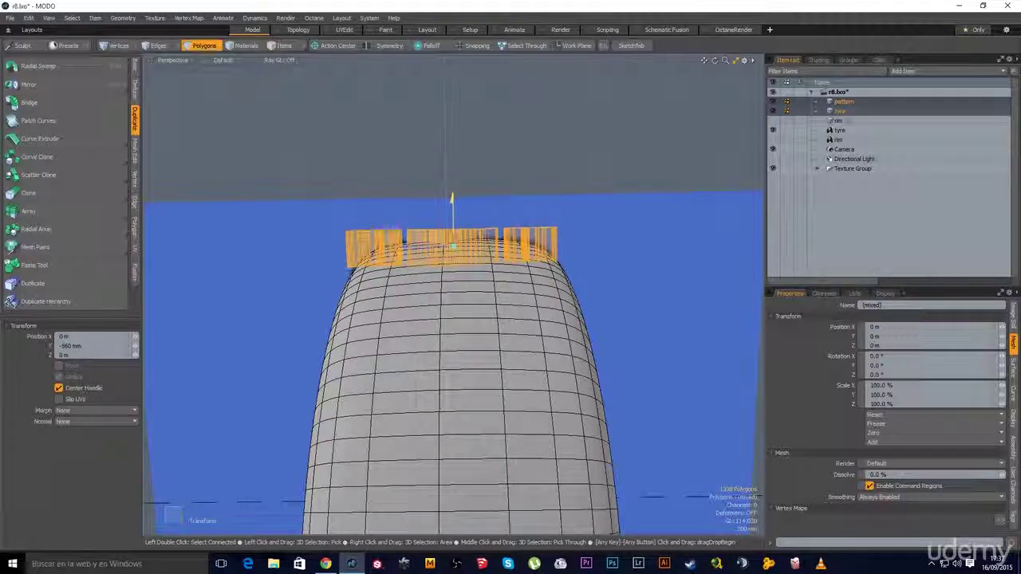
pyautogui.moveTo(452, 207); pyautogui.dragTo(386, 251)
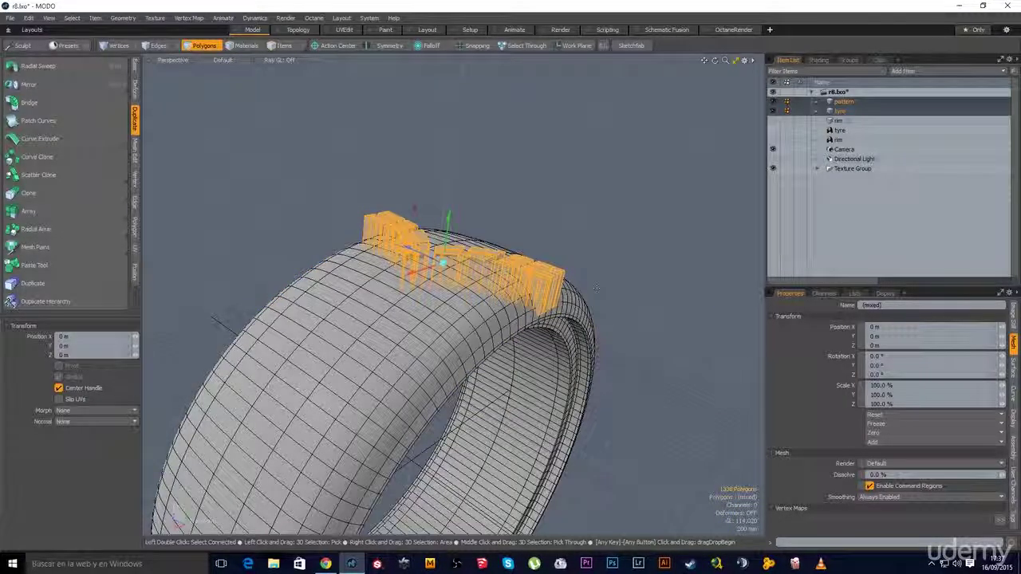
# - Shift the tread blocks 35 mm along Z and scale them to 94.5% in Z to fit the tyre's width, then deselect them
pyautogui.keyDown('alt'); pyautogui.moveTo(479, 335); pyautogui.dragTo(539, 285); pyautogui.keyUp('alt')
pyautogui.press('w')
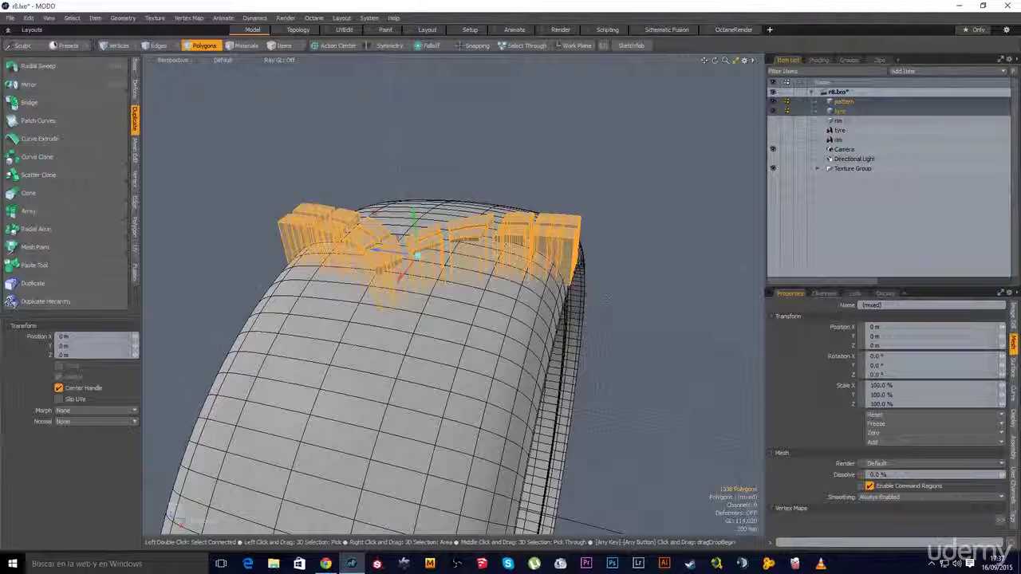
pyautogui.keyDown('alt'); pyautogui.moveTo(413, 269); pyautogui.dragTo(382, 266); pyautogui.keyUp('alt')
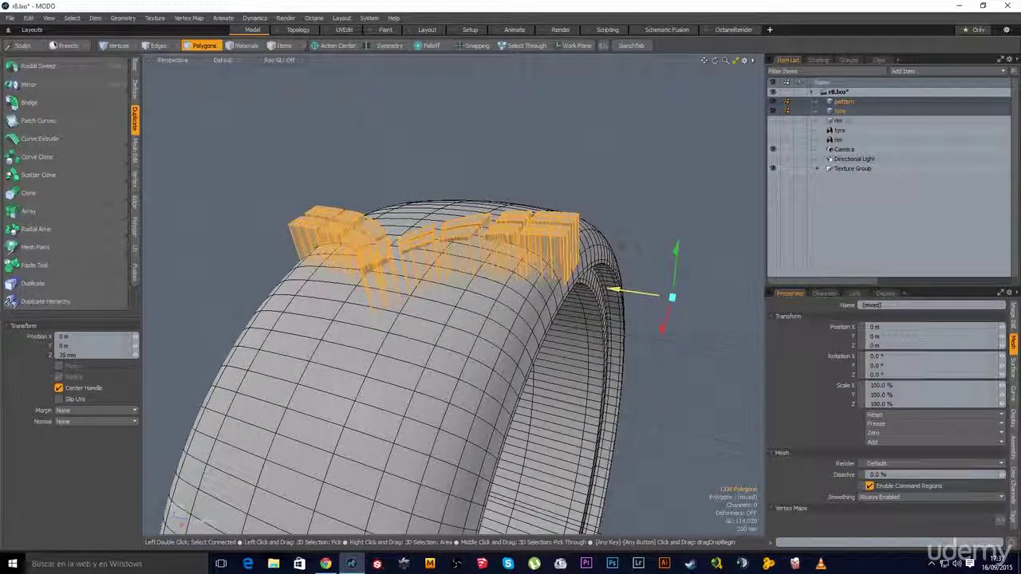
pyautogui.keyDown('alt'); pyautogui.moveTo(638, 296); pyautogui.dragTo(576, 277); pyautogui.keyUp('alt')
pyautogui.press('r')
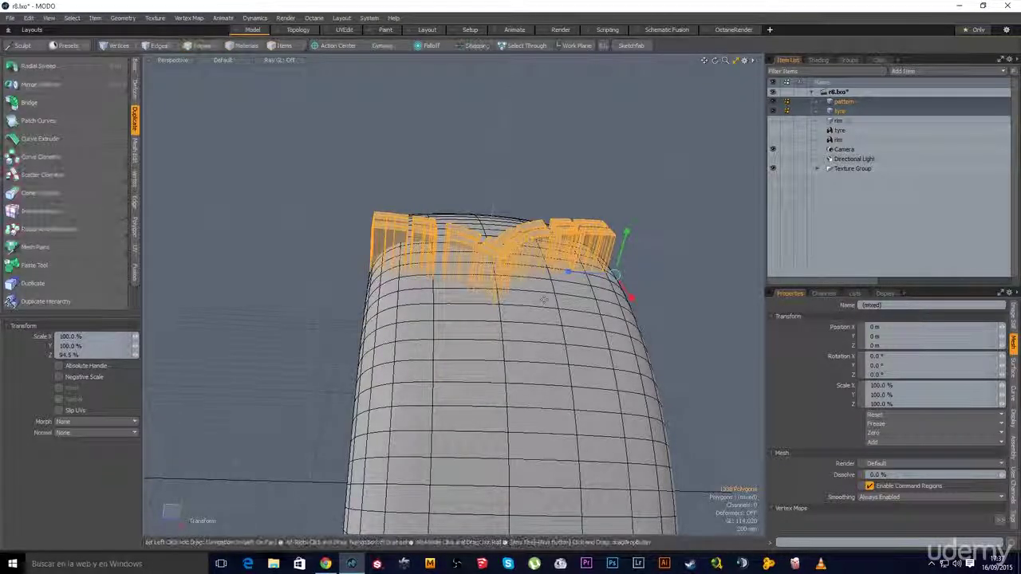
pyautogui.keyDown('alt'); pyautogui.moveTo(544, 299); pyautogui.dragTo(467, 334); pyautogui.keyUp('alt')
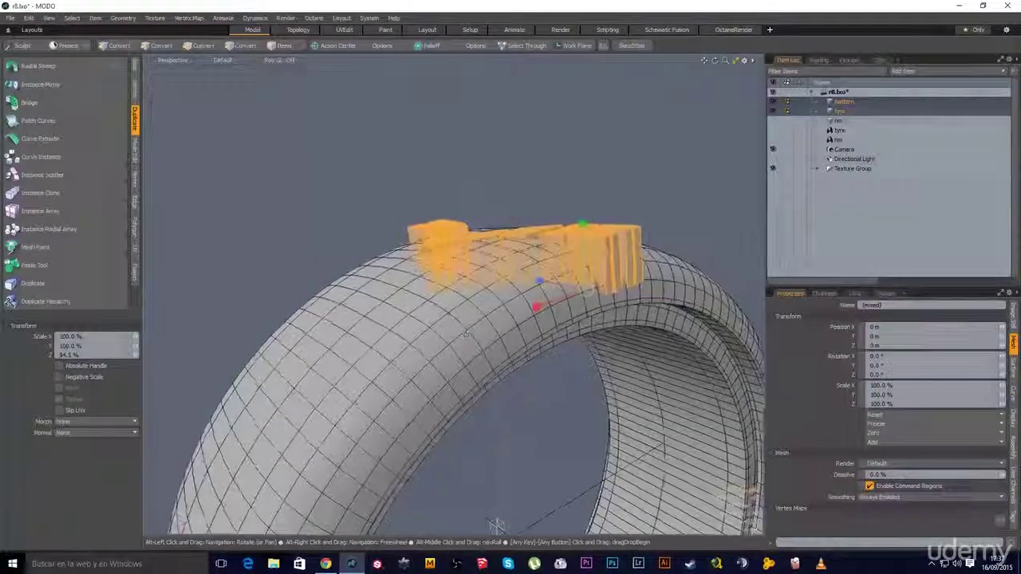
pyautogui.press('space')
pyautogui.click(631, 210)
# - Hide the tyre mesh, show the tyre reference image, and make only the pattern mesh active
pyautogui.keyDown('alt'); pyautogui.moveTo(486, 297); pyautogui.dragTo(511, 297); pyautogui.keyUp('alt')
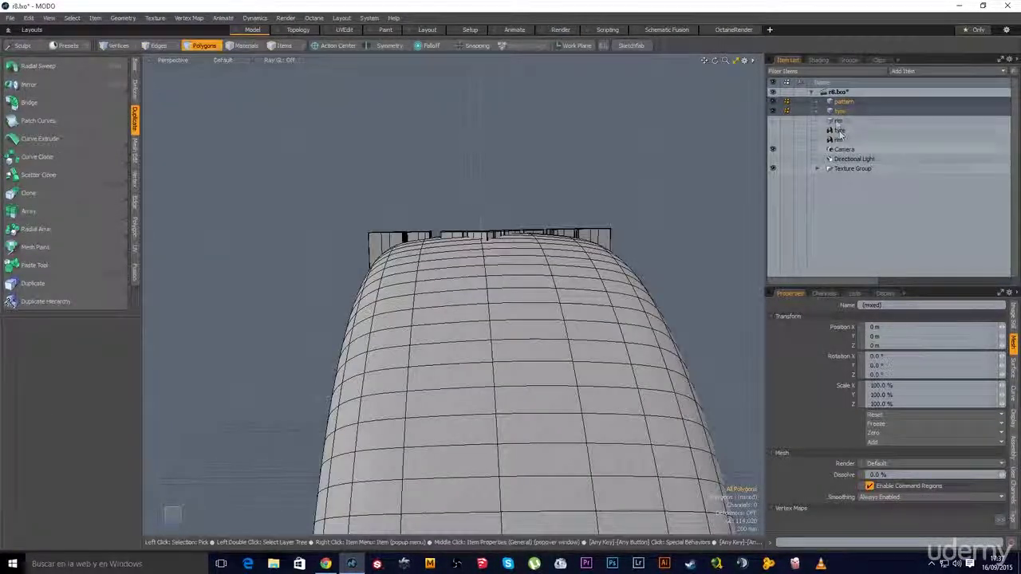
pyautogui.click(773, 112)
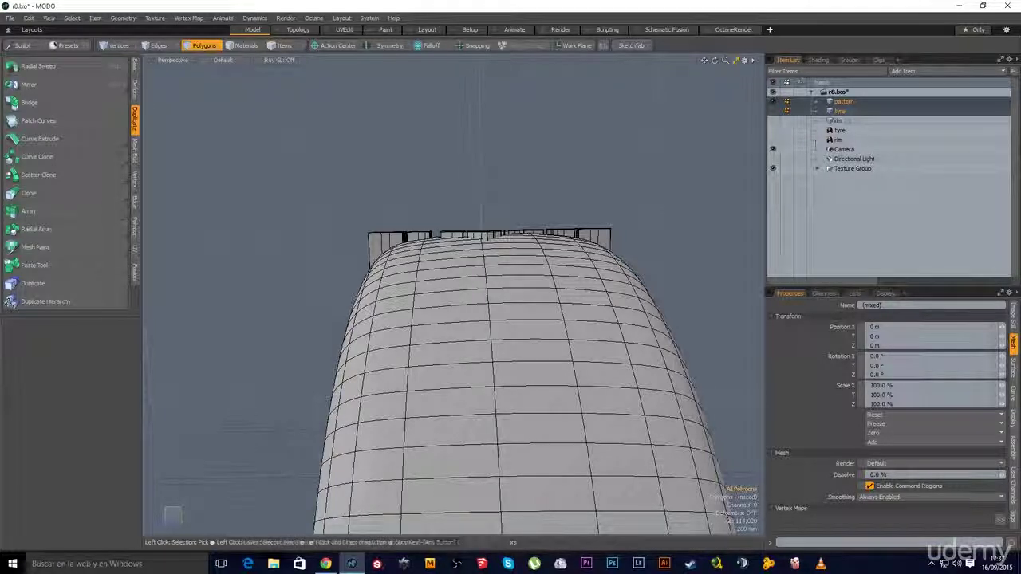
pyautogui.click(773, 131)
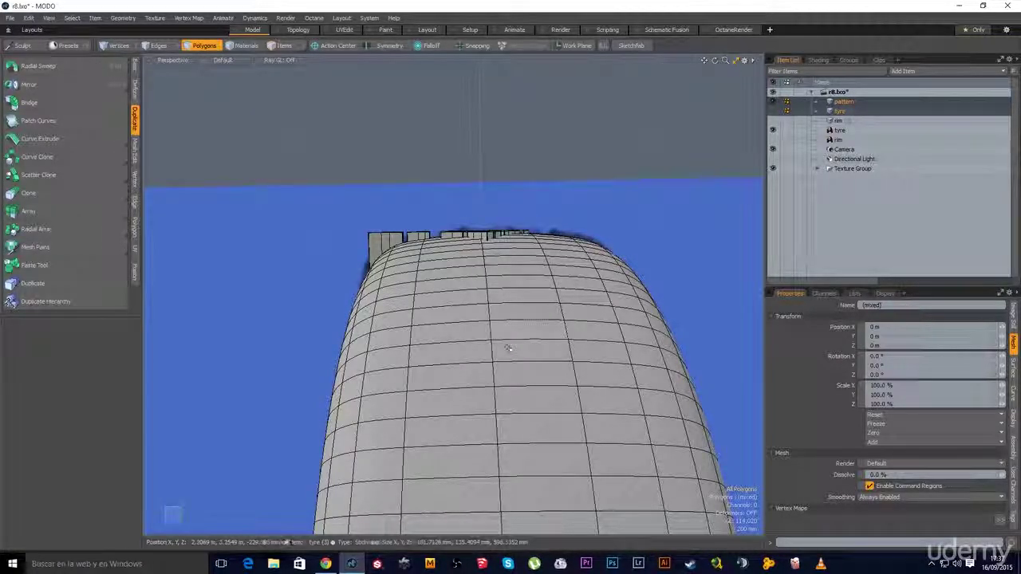
pyautogui.keyDown('alt'); pyautogui.moveTo(508, 349); pyautogui.dragTo(391, 403); pyautogui.keyUp('alt')
pyautogui.click(845, 102)
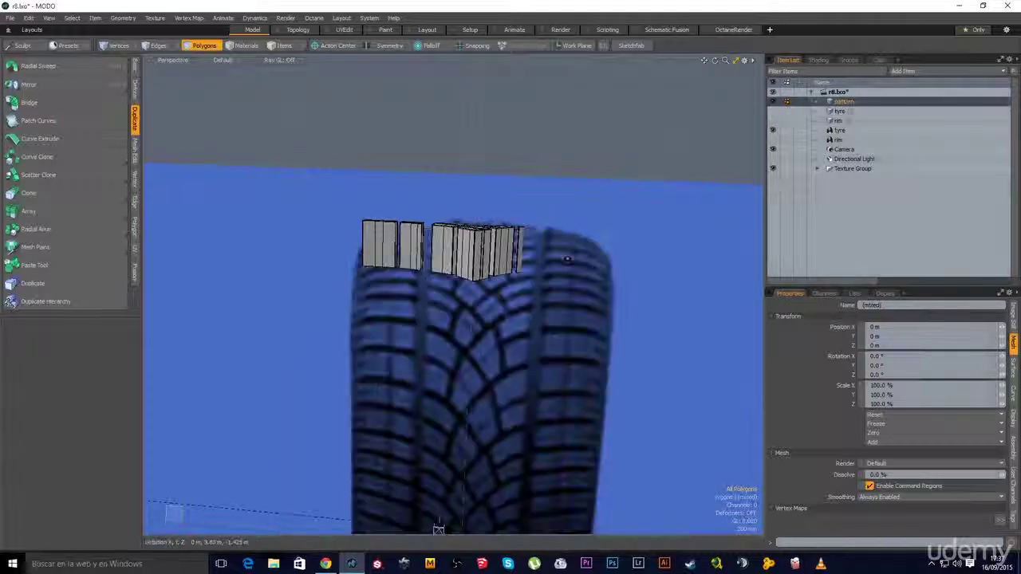
pyautogui.keyDown('alt'); pyautogui.moveTo(495, 347); pyautogui.dragTo(450, 507); pyautogui.keyUp('alt')
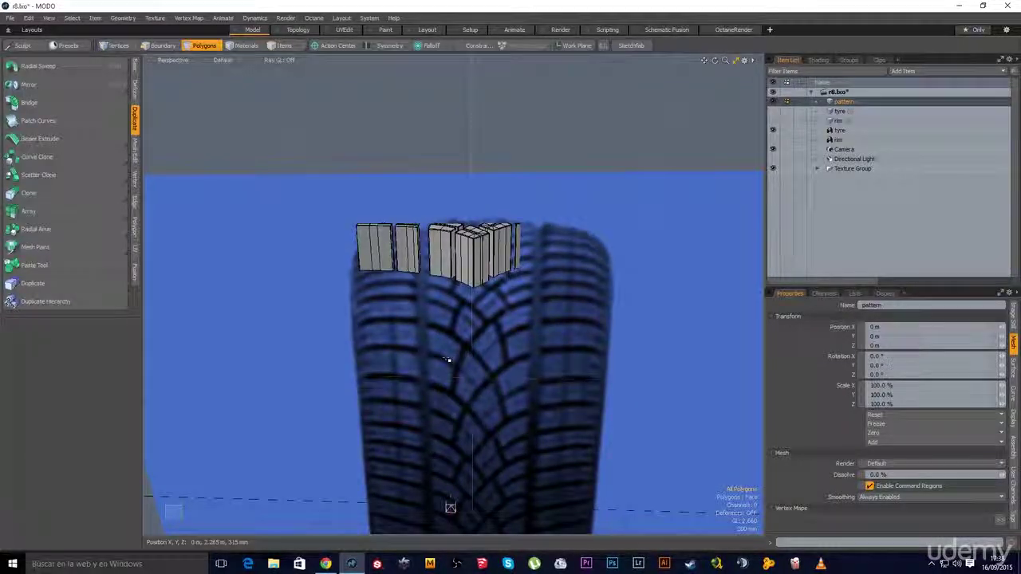
# - Select the top polygons of all the tread blocks in the Right view
pyautogui.hotkey('ctrl', 'space')
pyautogui.click(515, 353)
pyautogui.keyDown('alt'); pyautogui.keyDown('shift'); pyautogui.moveTo(590, 300); pyautogui.dragTo(485, 316); pyautogui.keyUp('shift'); pyautogui.keyUp('alt')
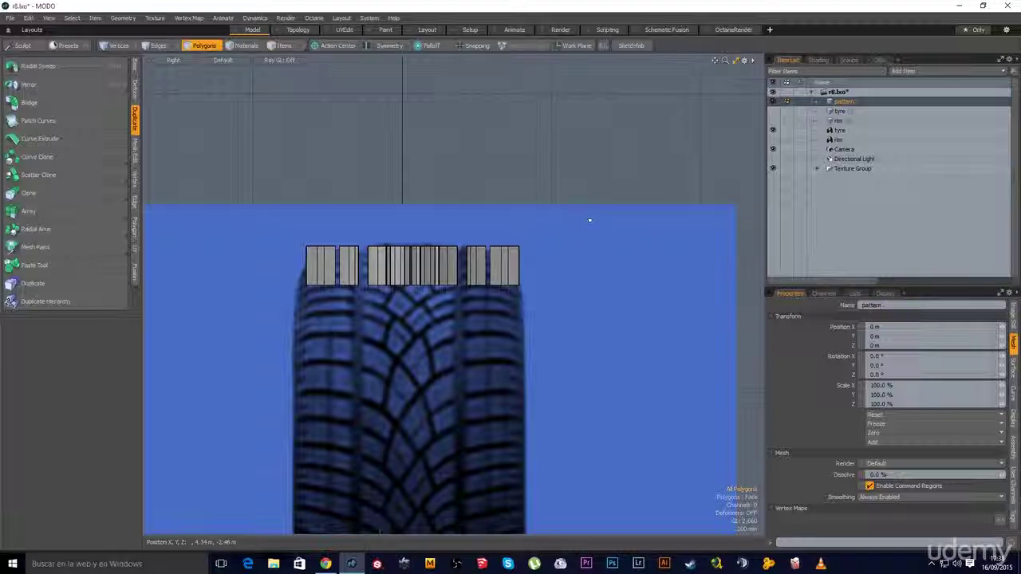
pyautogui.moveTo(590, 220); pyautogui.dragTo(197, 268, button='middle')
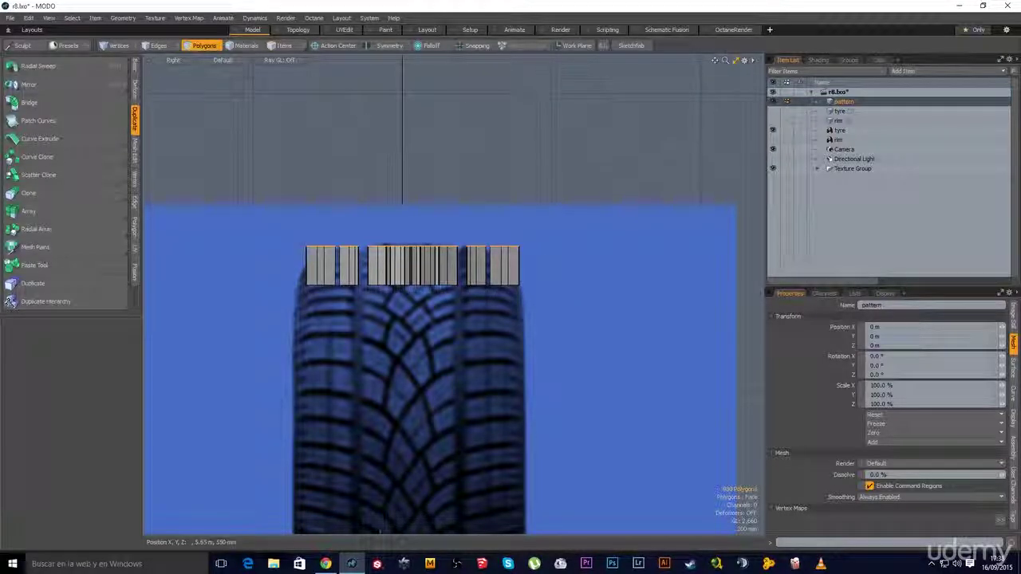
# - Add a radial falloff around the blocks, centred near their base, about 1.44 m in Y and 2.33 m in Z
pyautogui.click(435, 46)
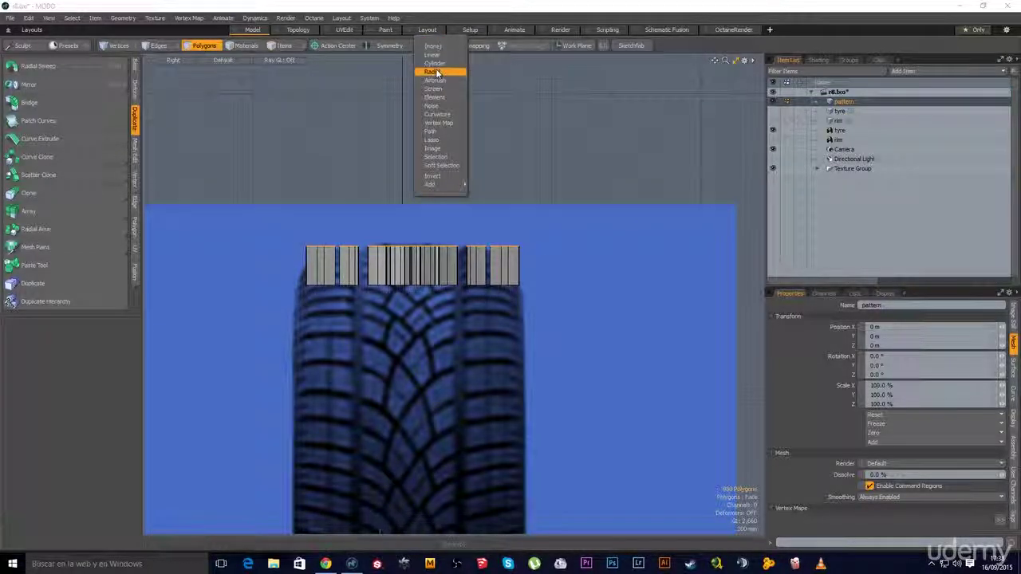
pyautogui.click(436, 73)
pyautogui.scroll(2, 417, 287)
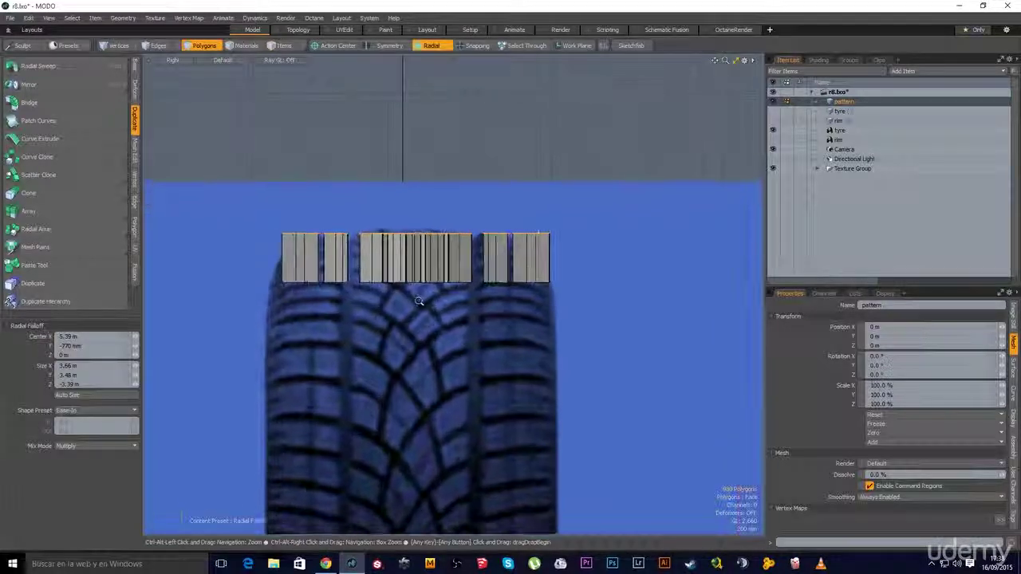
pyautogui.moveTo(418, 290); pyautogui.dragTo(638, 419)
# - Raise the top polygons 460 mm in Y with the falloff to curve them, and shift the falloff centre to about -20 mm in Z
pyautogui.press('w')
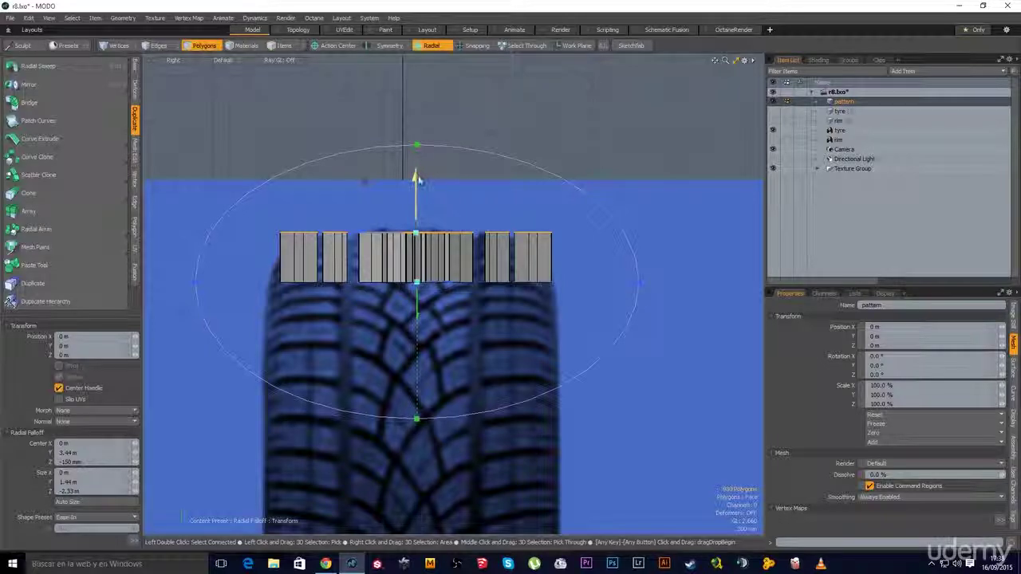
pyautogui.moveTo(364, 177); pyautogui.dragTo(368, 137)
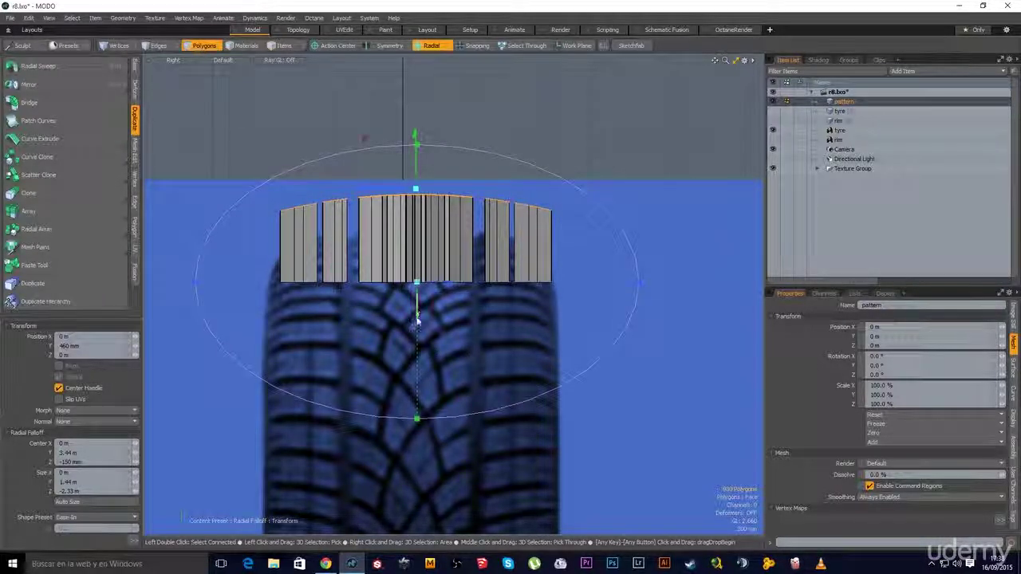
pyautogui.moveTo(415, 286); pyautogui.dragTo(404, 283)
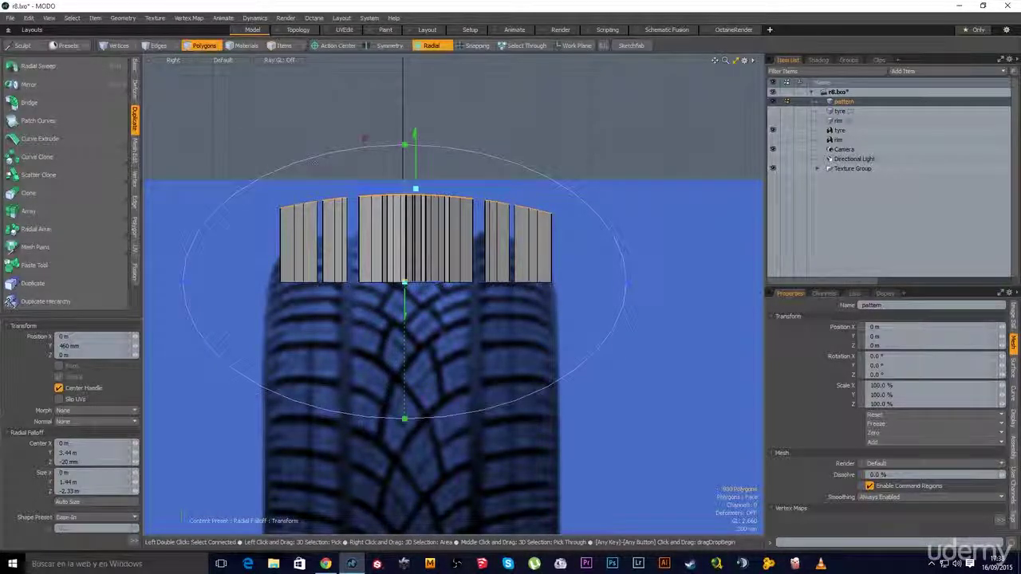
# - Raise the top polygons of the tread blocks 900 mm in Y with the radial falloff, and remove the falloff
pyautogui.moveTo(416, 189); pyautogui.dragTo(416, 150)
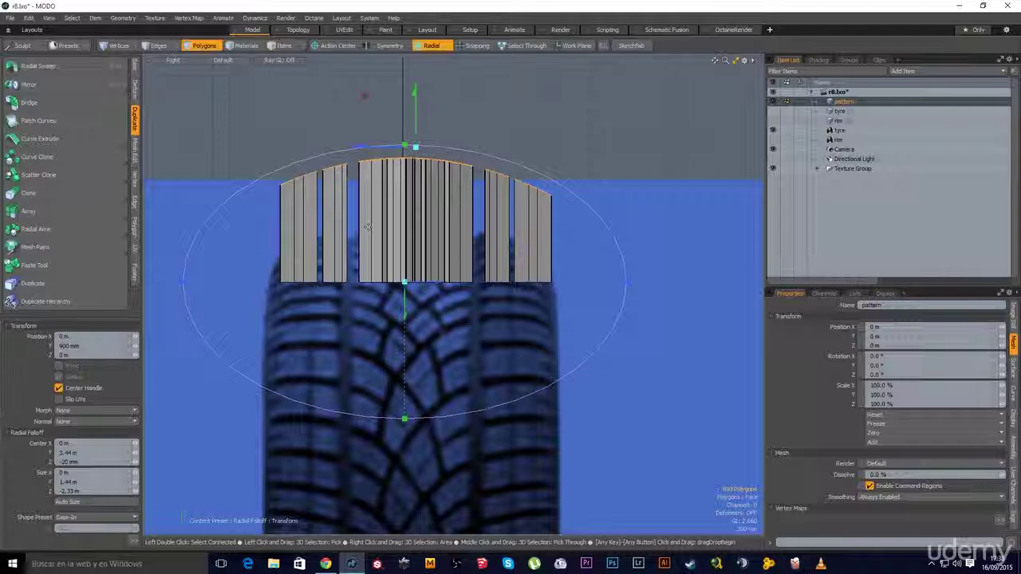
pyautogui.press('space')
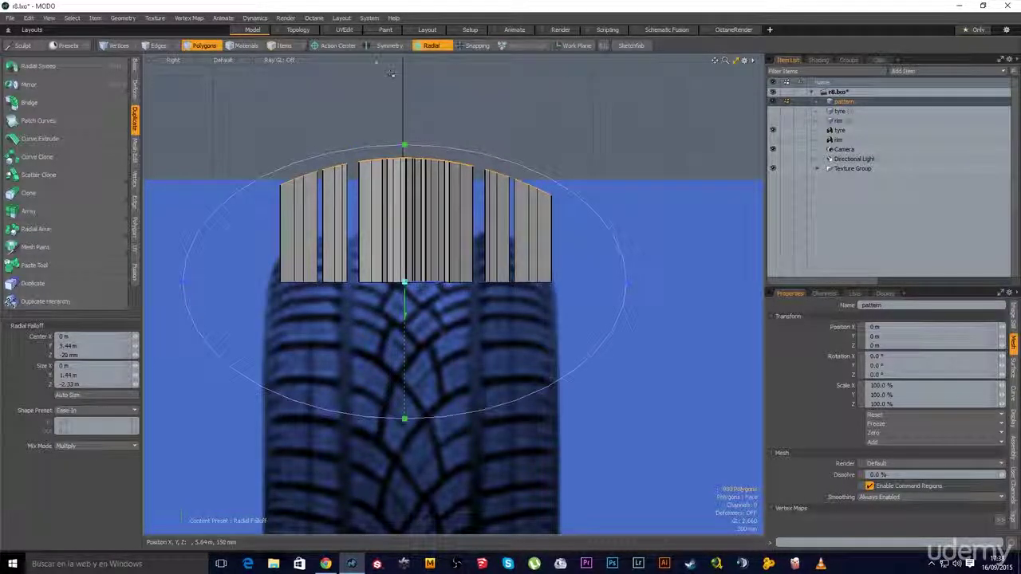
pyautogui.click(431, 44)
pyautogui.click(422, 56)
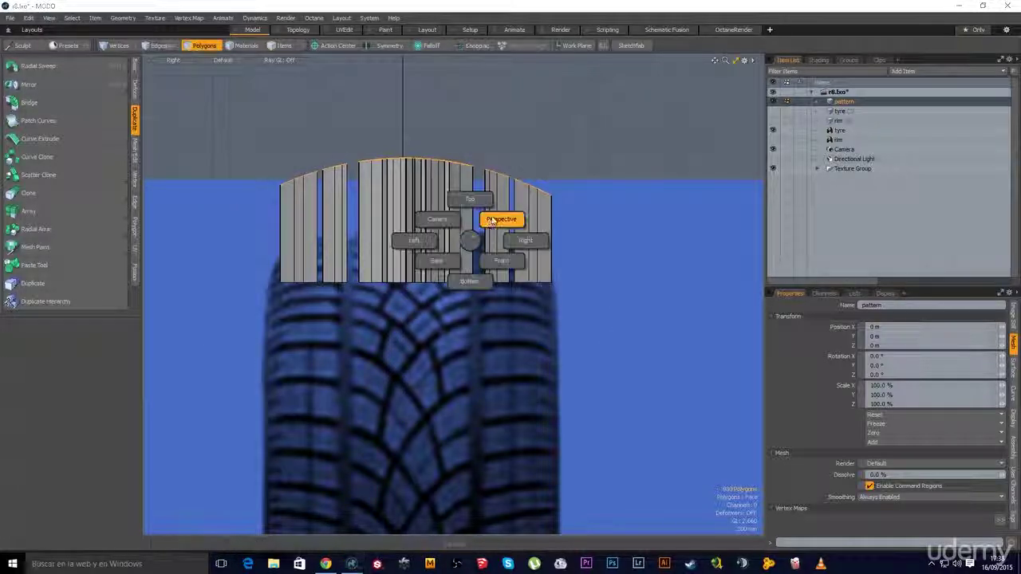
# - Replace the tyre reference image with the tyre mesh in Perspective view, and lower the blocks' top polygons 640 mm in Y
pyautogui.click(493, 220)
pyautogui.keyDown('alt'); pyautogui.moveTo(492, 220); pyautogui.dragTo(433, 401); pyautogui.keyUp('alt')
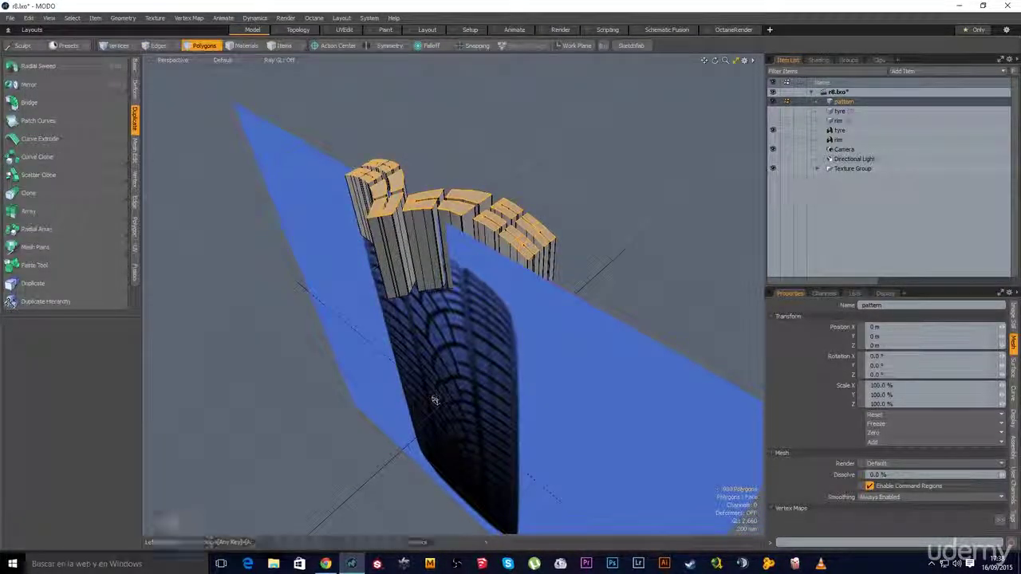
pyautogui.click(773, 131)
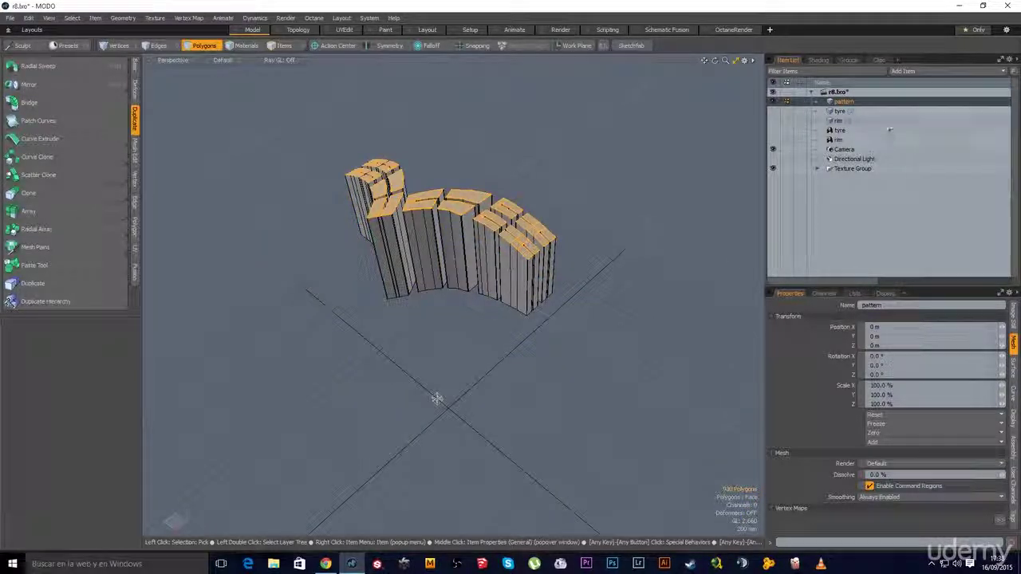
pyautogui.keyDown('shift'); pyautogui.click(838, 114); pyautogui.keyUp('shift')
pyautogui.keyDown('alt'); pyautogui.moveTo(455, 248); pyautogui.dragTo(433, 185); pyautogui.keyUp('alt')
pyautogui.press('w')
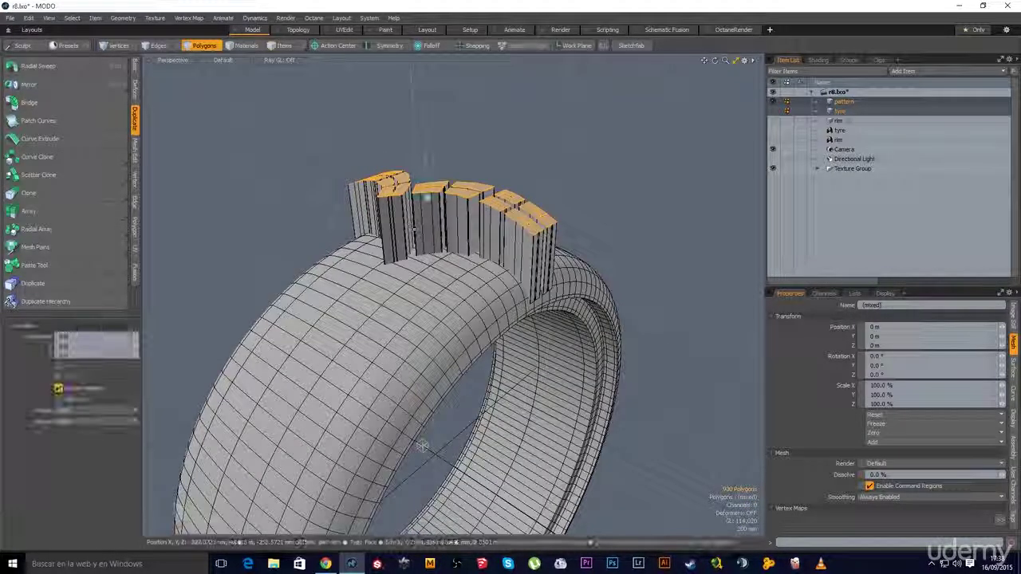
pyautogui.moveTo(425, 150); pyautogui.dragTo(428, 203)
pyautogui.keyDown('alt'); pyautogui.moveTo(455, 323); pyautogui.dragTo(485, 294); pyautogui.keyUp('alt')
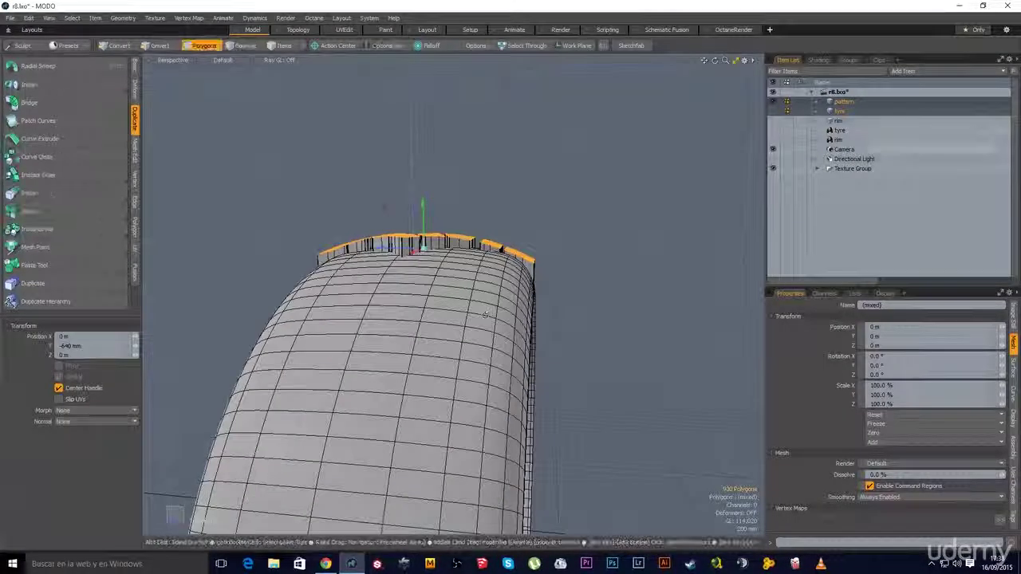
# - Show the tyre reference image, lower the top polygons 70 mm in Y, and compare their curve in the Right view
pyautogui.click(773, 130)
pyautogui.keyDown('ctrl'); pyautogui.keyDown('alt'); pyautogui.moveTo(383, 247); pyautogui.dragTo(474, 268); pyautogui.keyUp('alt'); pyautogui.keyUp('ctrl')
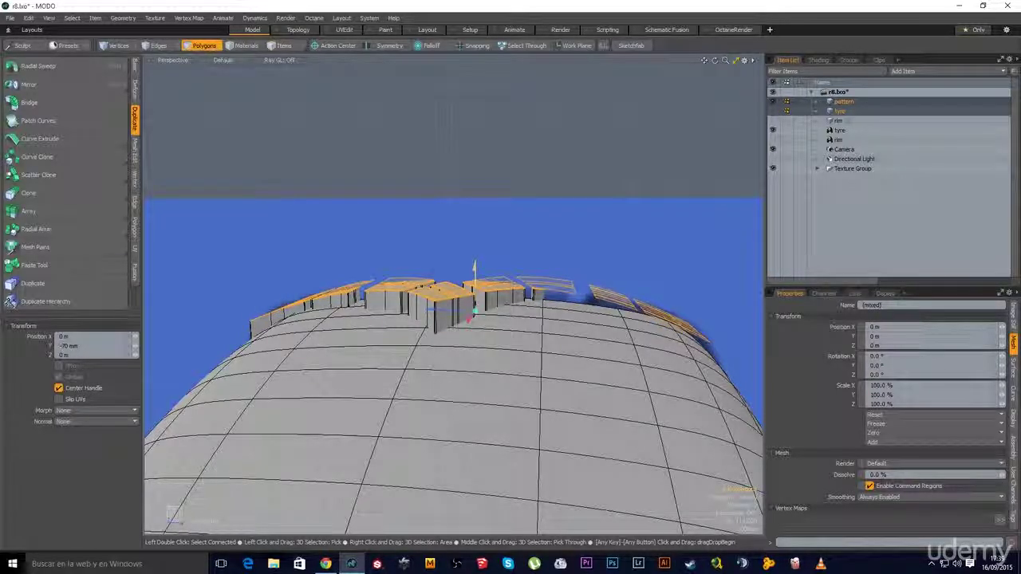
pyautogui.keyDown('alt'); pyautogui.moveTo(474, 268); pyautogui.dragTo(618, 330); pyautogui.keyUp('alt')
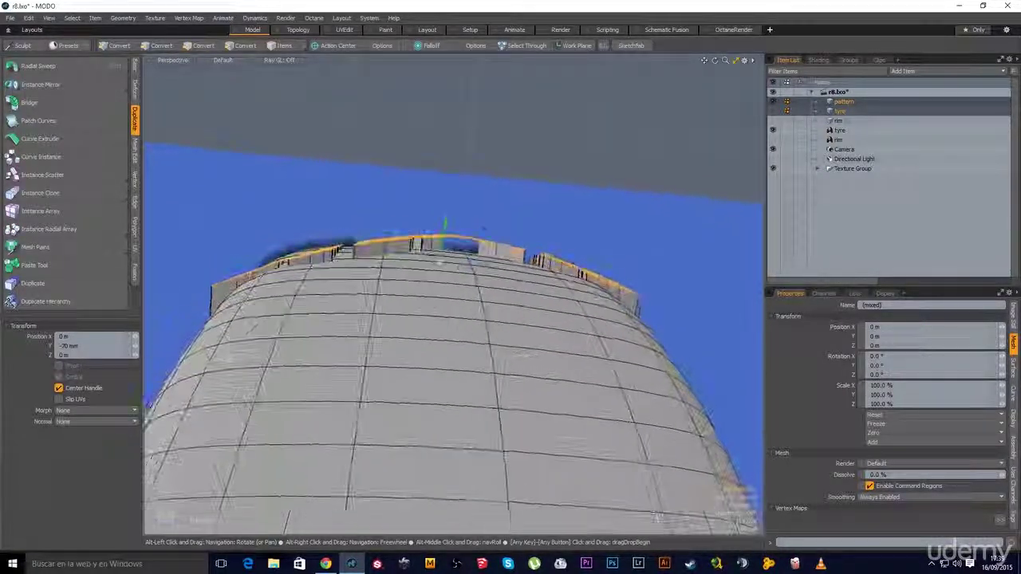
pyautogui.keyDown('alt'); pyautogui.moveTo(657, 517); pyautogui.dragTo(516, 342); pyautogui.keyUp('alt')
pyautogui.hotkey('ctrl', 'space')
pyautogui.click(569, 342)
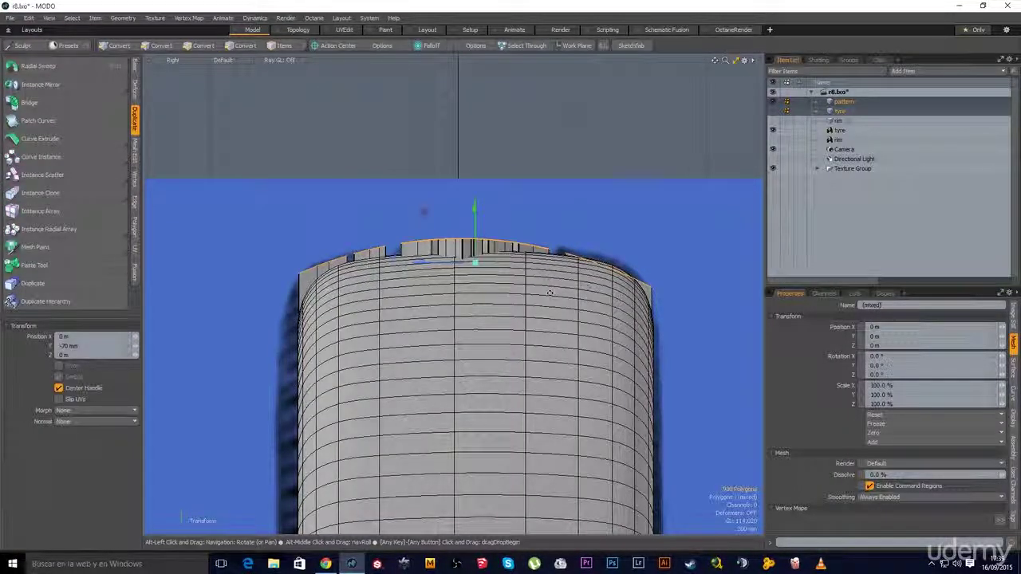
# - Flatten the curved top polygons to 81.5% in Y and raise them about 45 mm
pyautogui.press('3')
pyautogui.press('r')
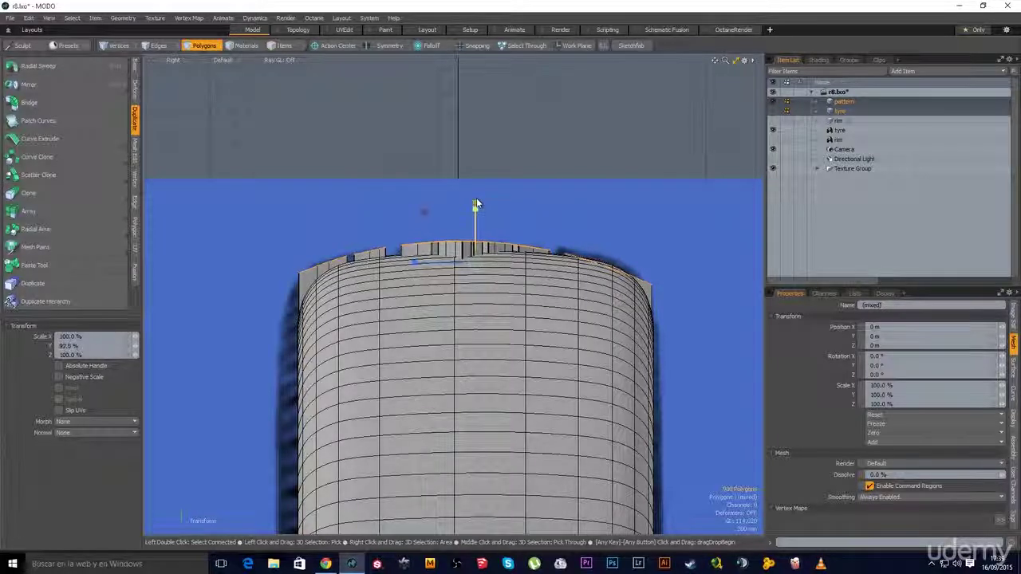
pyautogui.moveTo(476, 199); pyautogui.dragTo(476, 199)
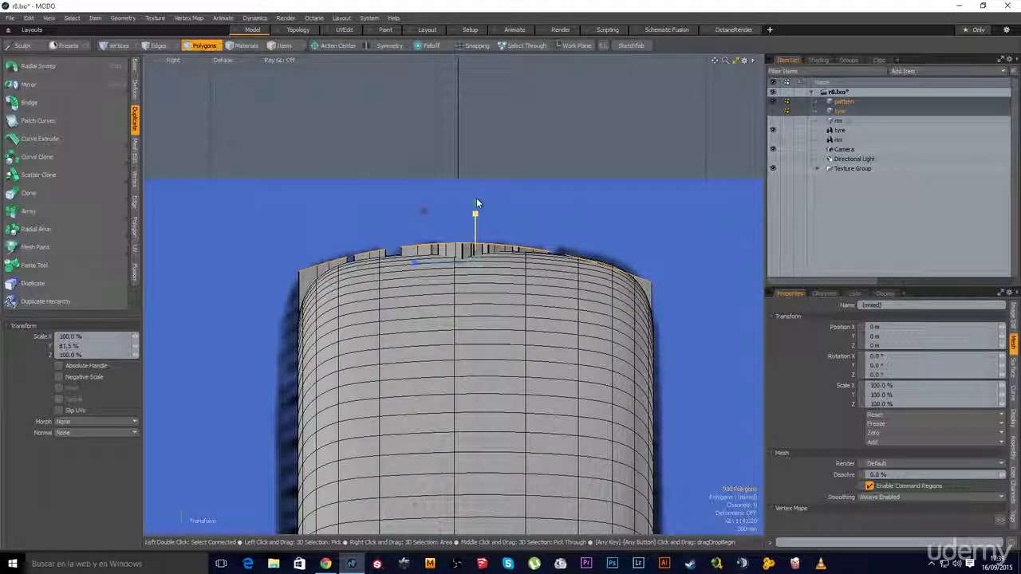
pyautogui.press('w')
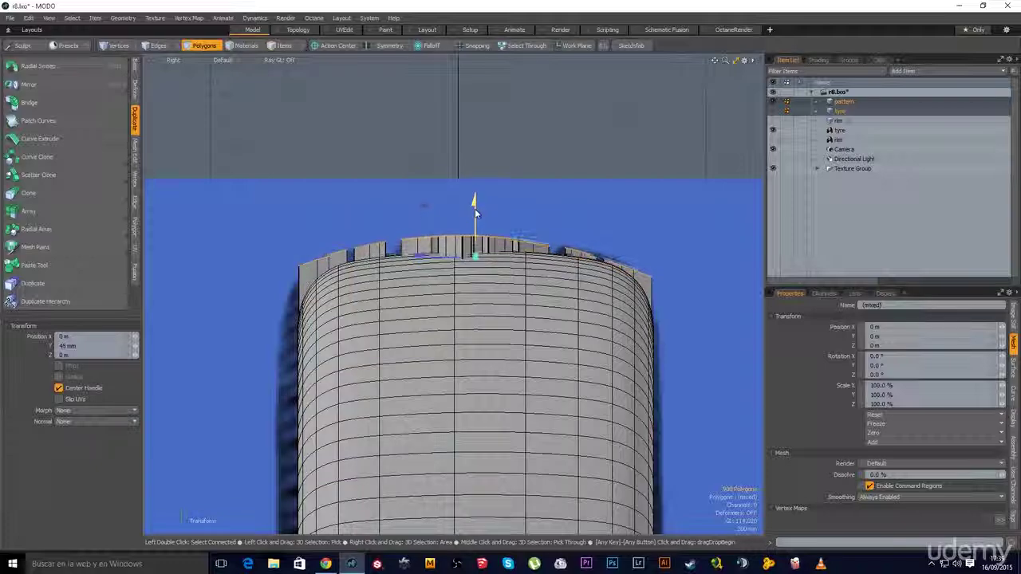
# - Scale the top polygons to 96.5% in Y and lower them 10 mm
pyautogui.press('r')
pyautogui.moveTo(475, 197); pyautogui.dragTo(475, 197)
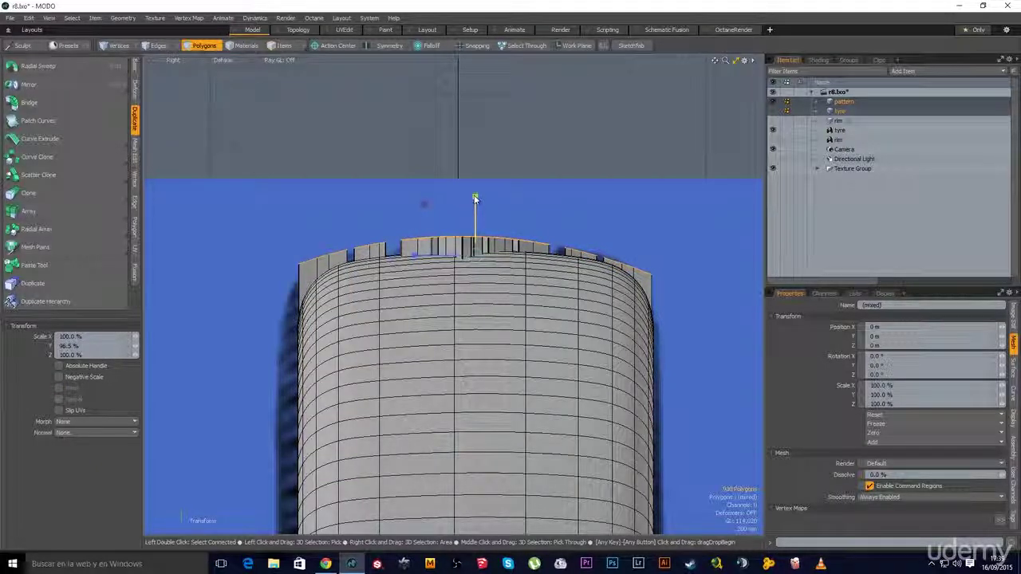
pyautogui.press('w')
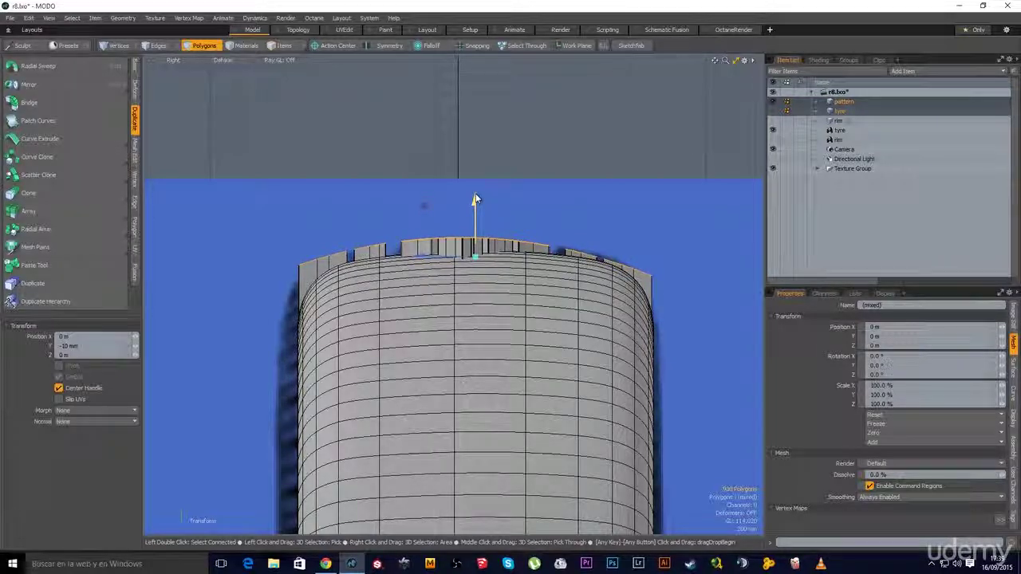
pyautogui.press('space')
# - Examine how the row of tread blocks sits on the tyre from several sides in Perspective view
pyautogui.hotkey('ctrl', 'space')
pyautogui.click(533, 216)
pyautogui.scroll(-4, 590, 239)
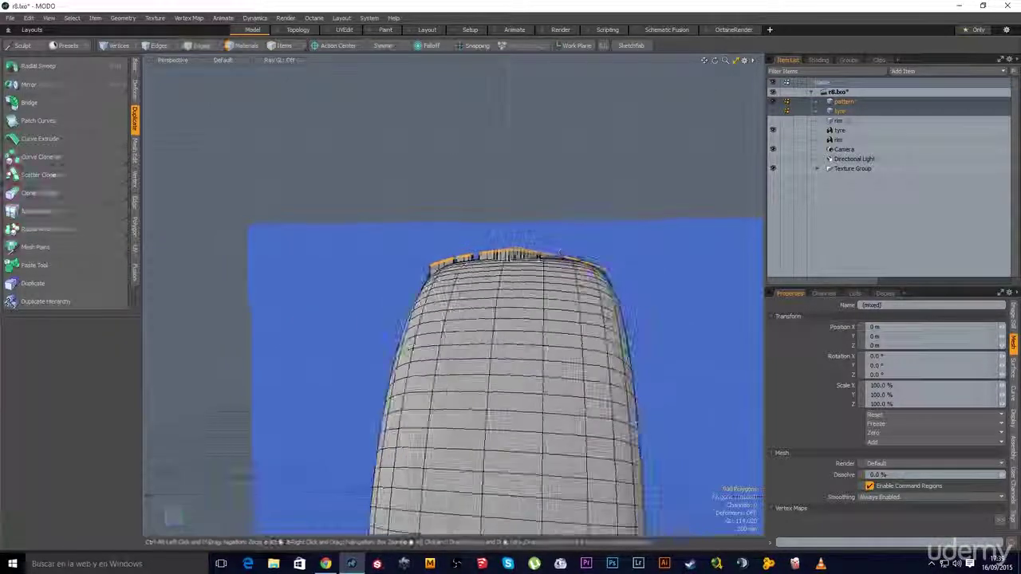
pyautogui.keyDown('alt'); pyautogui.moveTo(590, 255); pyautogui.dragTo(495, 485); pyautogui.keyUp('alt')
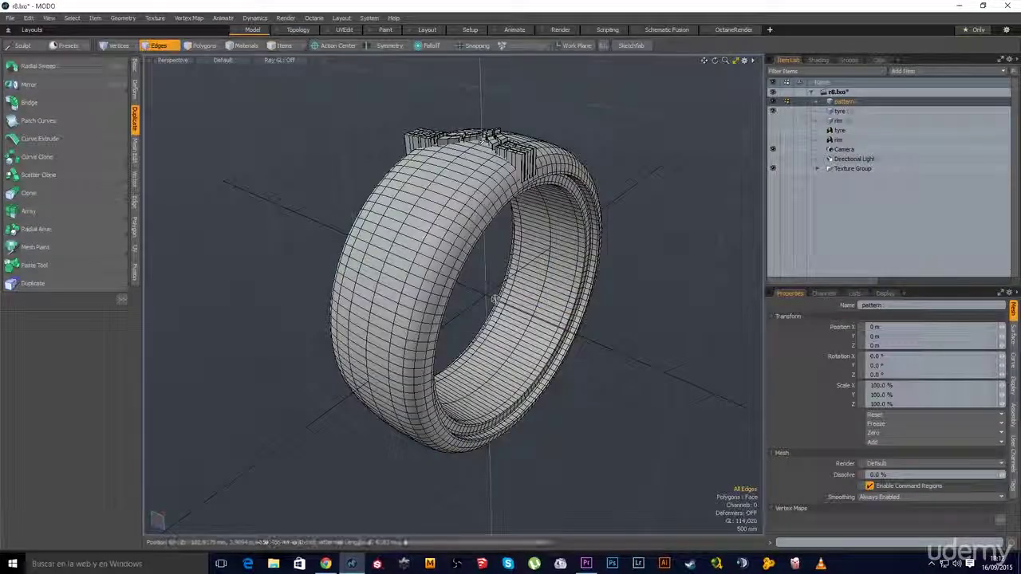
pyautogui.scroll(3, 461, 143)
pyautogui.keyDown('alt'); pyautogui.moveTo(471, 160); pyautogui.dragTo(482, 280); pyautogui.keyUp('alt')
pyautogui.keyDown('alt'); pyautogui.moveTo(514, 437); pyautogui.dragTo(474, 386); pyautogui.keyUp('alt')
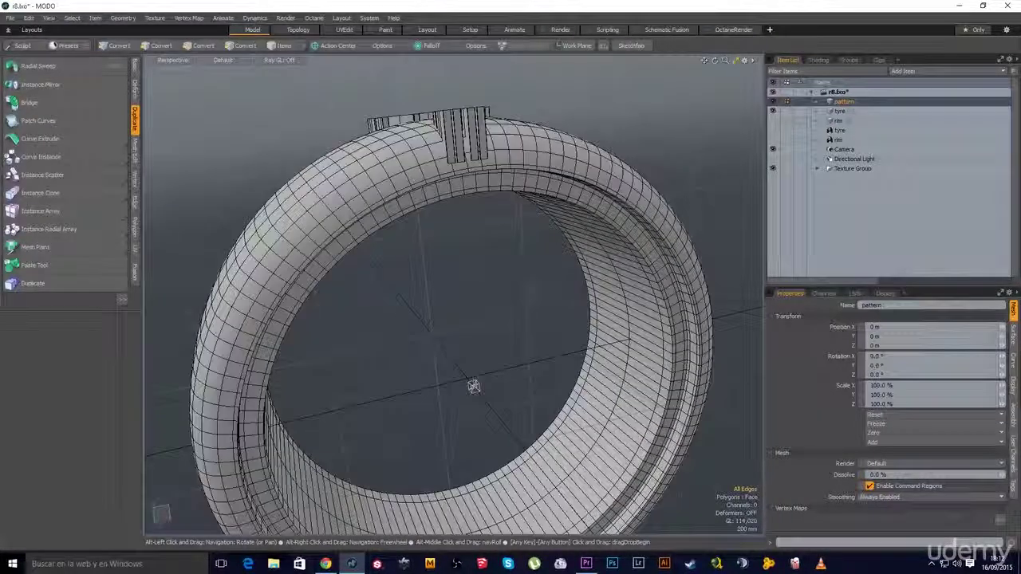
pyautogui.scroll(-2, 463, 311)
pyautogui.keyDown('alt'); pyautogui.moveTo(467, 191); pyautogui.dragTo(428, 187); pyautogui.keyUp('alt')
pyautogui.keyDown('alt'); pyautogui.moveTo(448, 358); pyautogui.dragTo(399, 327); pyautogui.keyUp('alt')
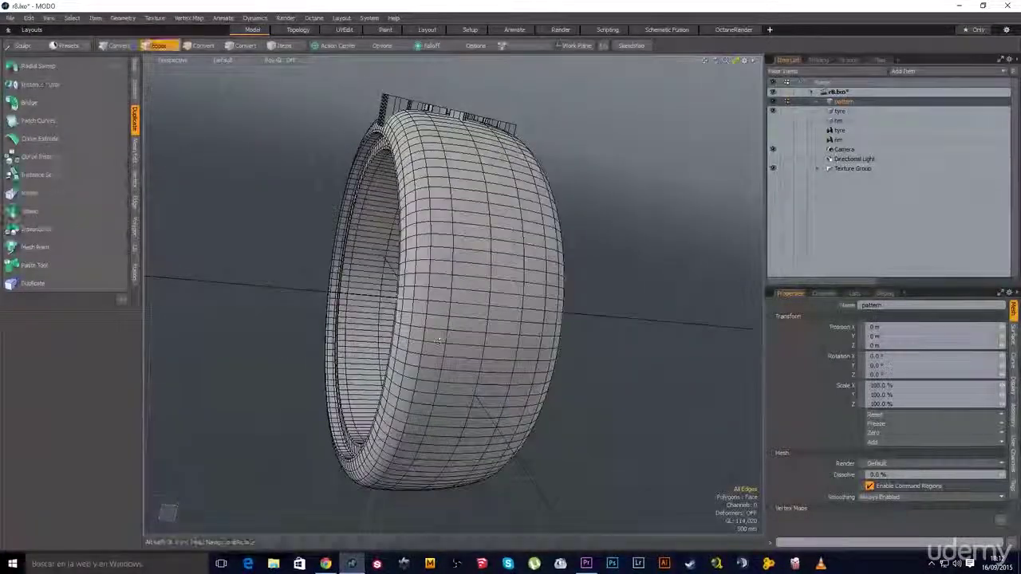
pyautogui.keyDown('alt'); pyautogui.moveTo(437, 388); pyautogui.dragTo(440, 328); pyautogui.keyUp('alt')
# - Hide the tyre mesh so that only the pattern mesh is shown
pyautogui.press('2')
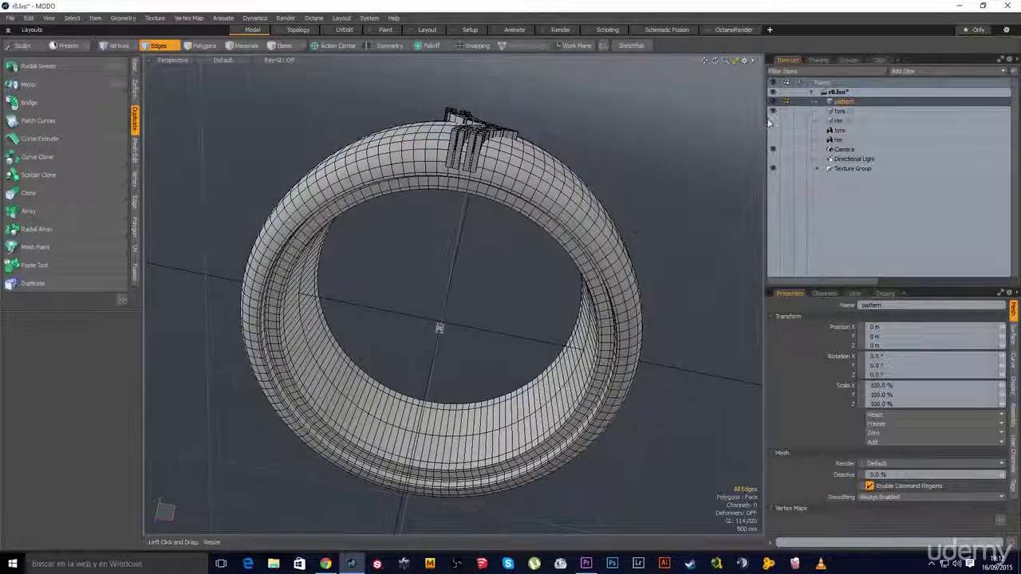
pyautogui.click(773, 110)
pyautogui.keyDown('alt'); pyautogui.keyDown('shift'); pyautogui.moveTo(479, 263); pyautogui.dragTo(462, 309); pyautogui.keyUp('shift'); pyautogui.keyUp('alt')
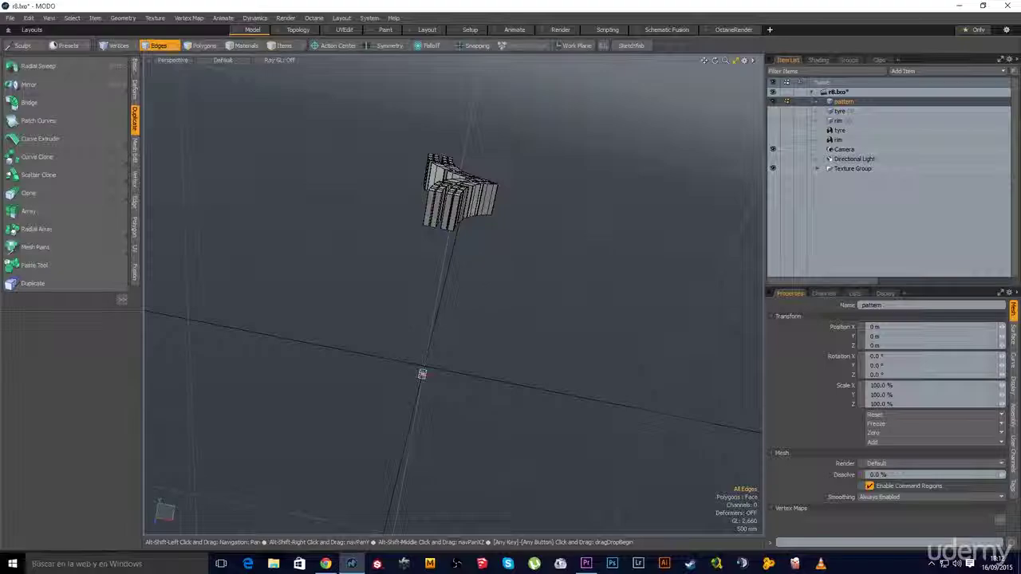
pyautogui.moveTo(422, 374)
pyautogui.keyDown('alt'); pyautogui.mouseDown()
pyautogui.moveTo(431, 362)
pyautogui.moveTo(441, 381)
pyautogui.mouseUp(); pyautogui.keyUp('alt')
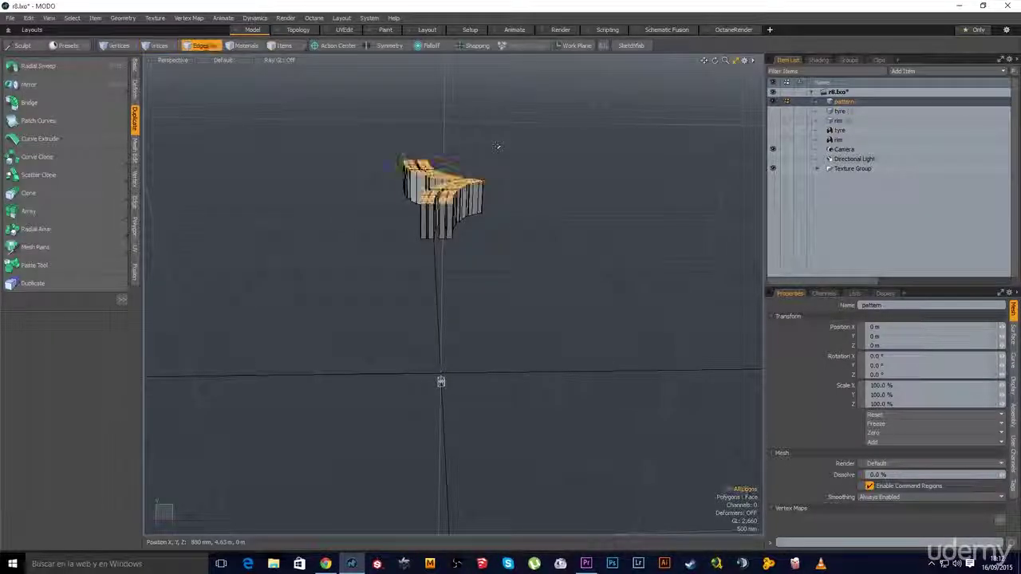
# - Select the top polygons of all the tread blocks using the Right view
pyautogui.moveTo(541, 131)
pyautogui.mouseDown(button='right')
pyautogui.moveTo(319, 160)
pyautogui.moveTo(331, 214)
pyautogui.mouseUp(button='right')
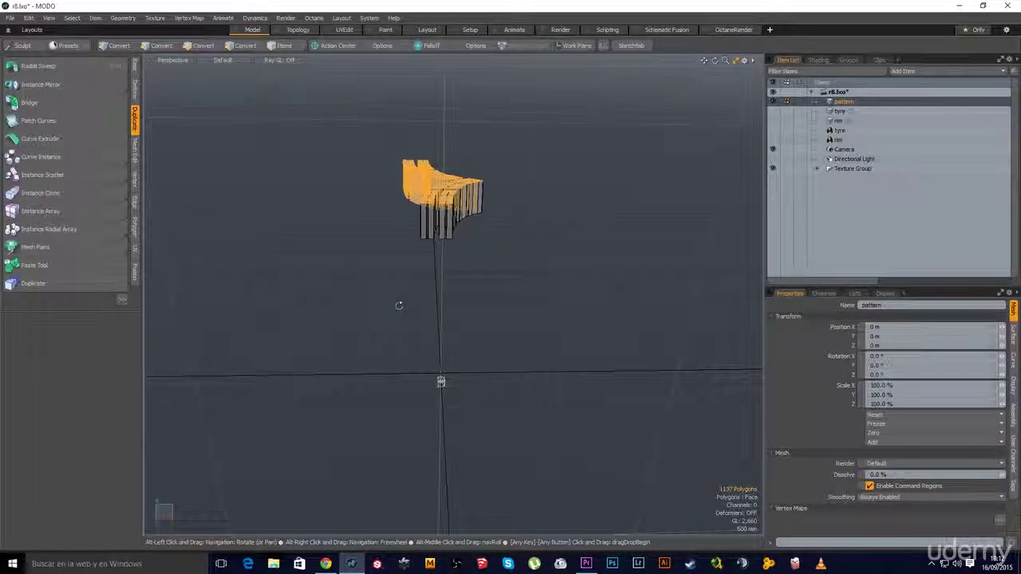
pyautogui.hotkey('ctrl', 'space')
pyautogui.click(452, 276)
pyautogui.keyDown('alt'); pyautogui.keyDown('shift'); pyautogui.moveTo(551, 104); pyautogui.dragTo(547, 173); pyautogui.keyUp('shift'); pyautogui.keyUp('alt')
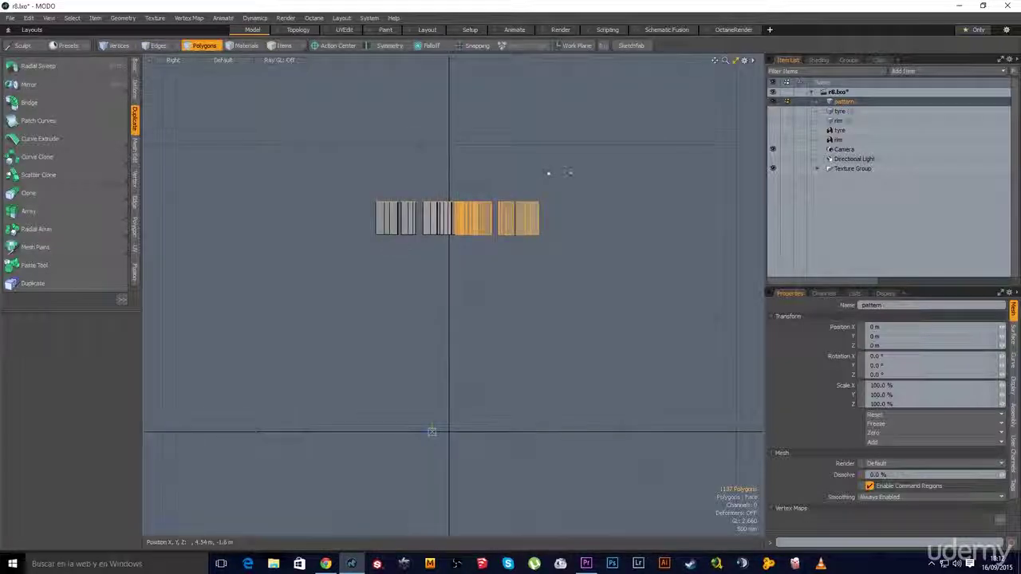
pyautogui.moveTo(569, 171); pyautogui.dragTo(318, 211, button='right')
pyautogui.hotkey('ctrl', 'space')
pyautogui.click(409, 252)
pyautogui.keyDown('alt'); pyautogui.moveTo(405, 253); pyautogui.dragTo(408, 296); pyautogui.keyUp('alt')
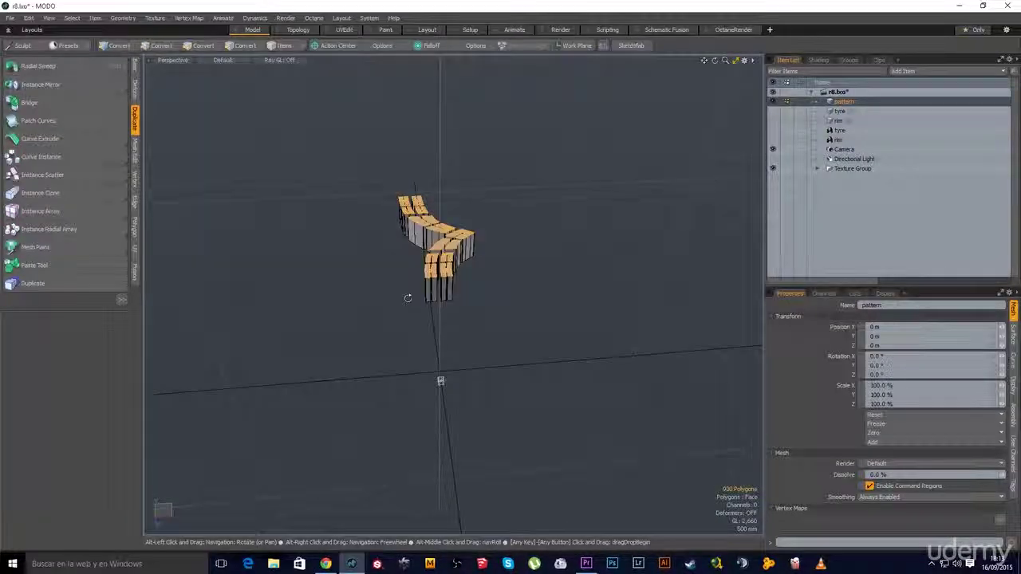
# - Invert the polygon selection and delete the blocks' sides and bases, keeping only the flat tops
pyautogui.click(74, 18)
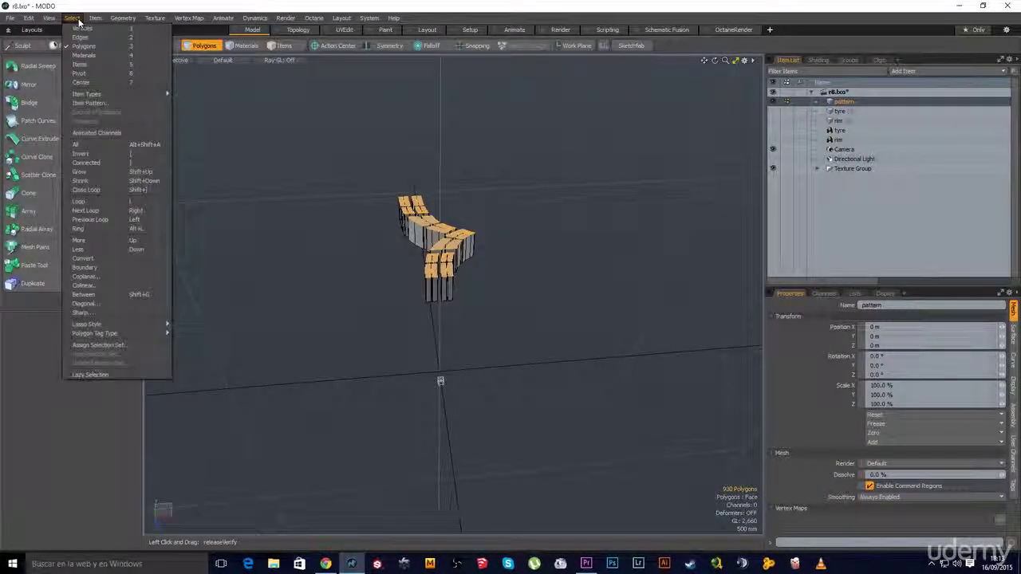
pyautogui.click(86, 152)
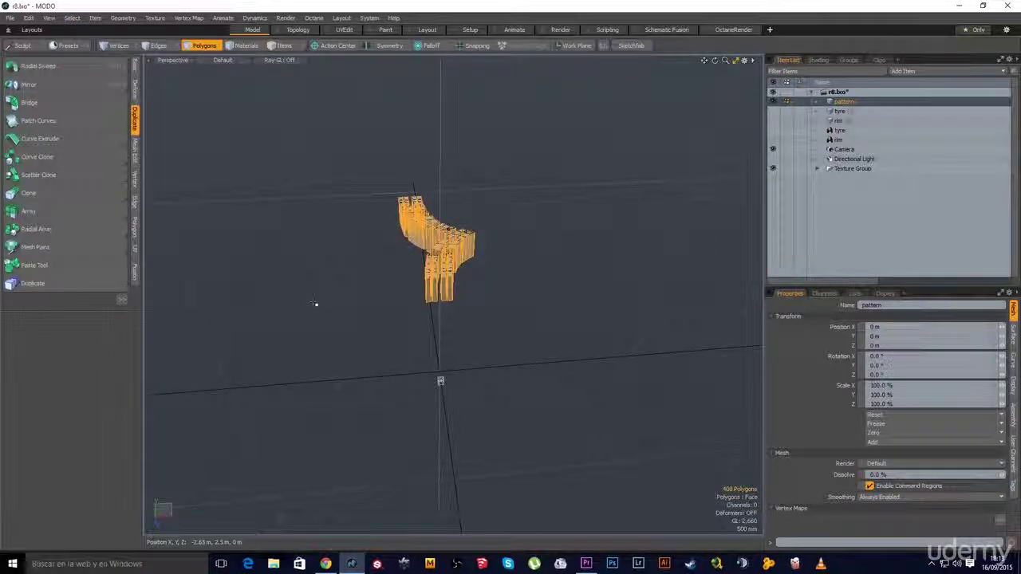
pyautogui.press('Delete')
pyautogui.scroll(3, 472, 251)
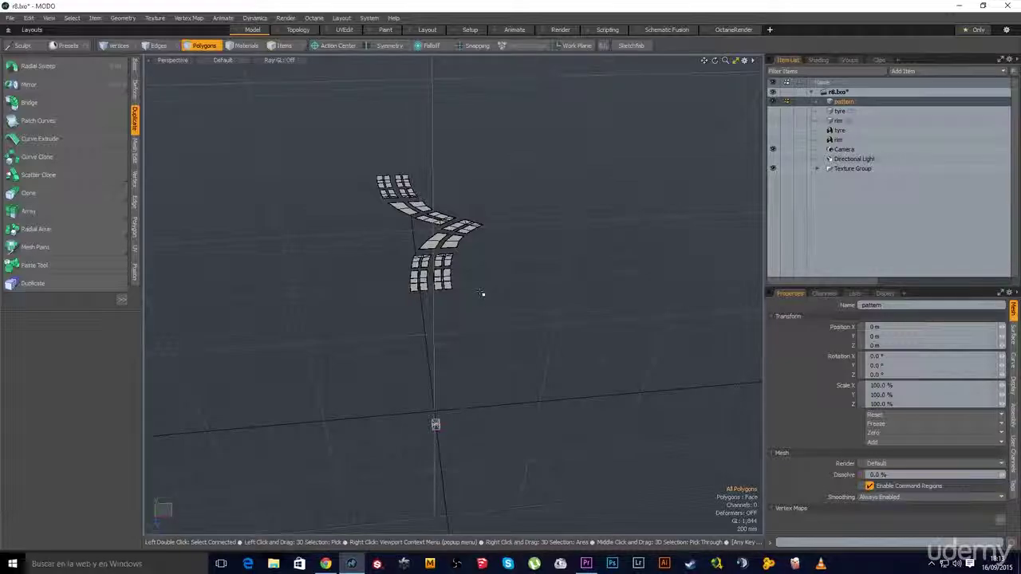
# - Set up Front and Right views side by side and show the tyre mesh together with the flat pattern
pyautogui.hotkey('ctrl', 'space')
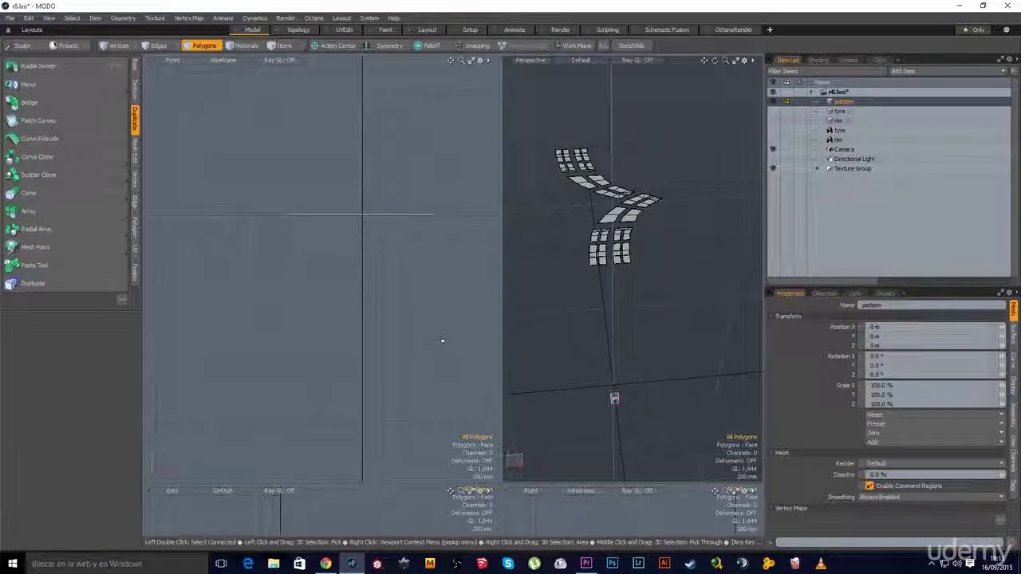
pyautogui.hotkey('ctrl', 'space')
pyautogui.click(642, 285)
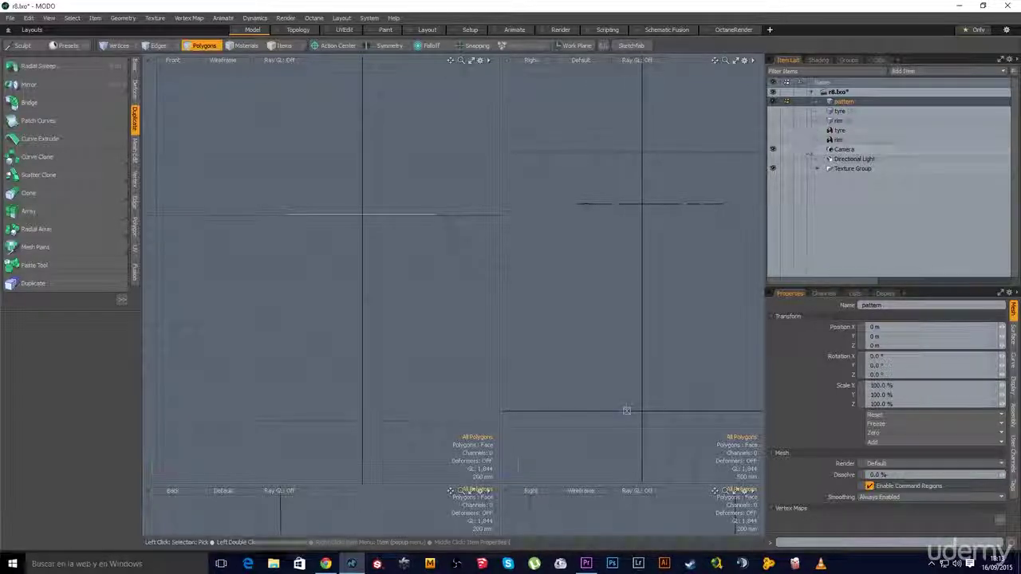
pyautogui.click(772, 111)
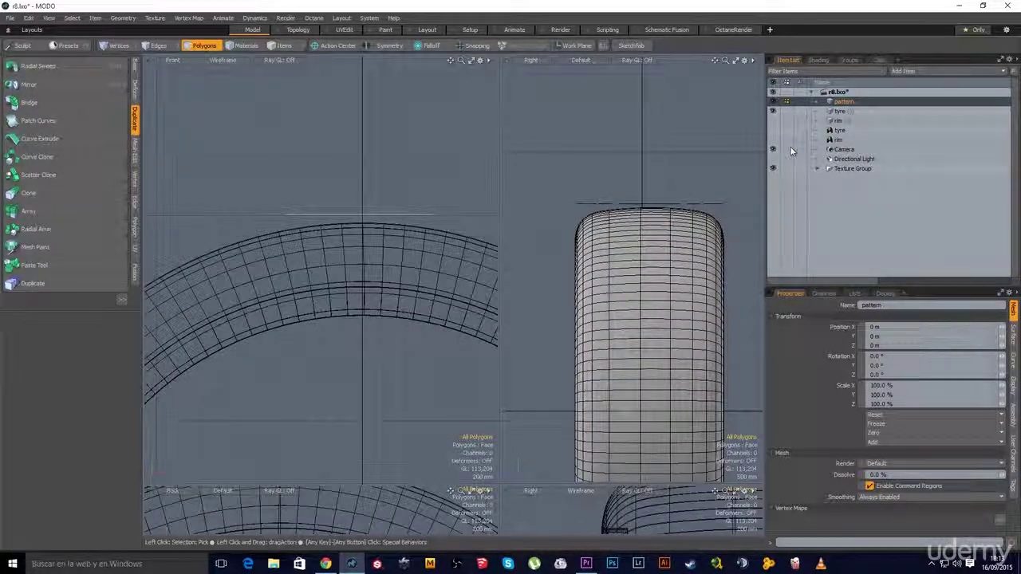
pyautogui.scroll(-2, 691, 252)
pyautogui.keyDown('alt'); pyautogui.keyDown('shift'); pyautogui.moveTo(691, 253); pyautogui.dragTo(671, 223); pyautogui.keyUp('shift'); pyautogui.keyUp('alt')
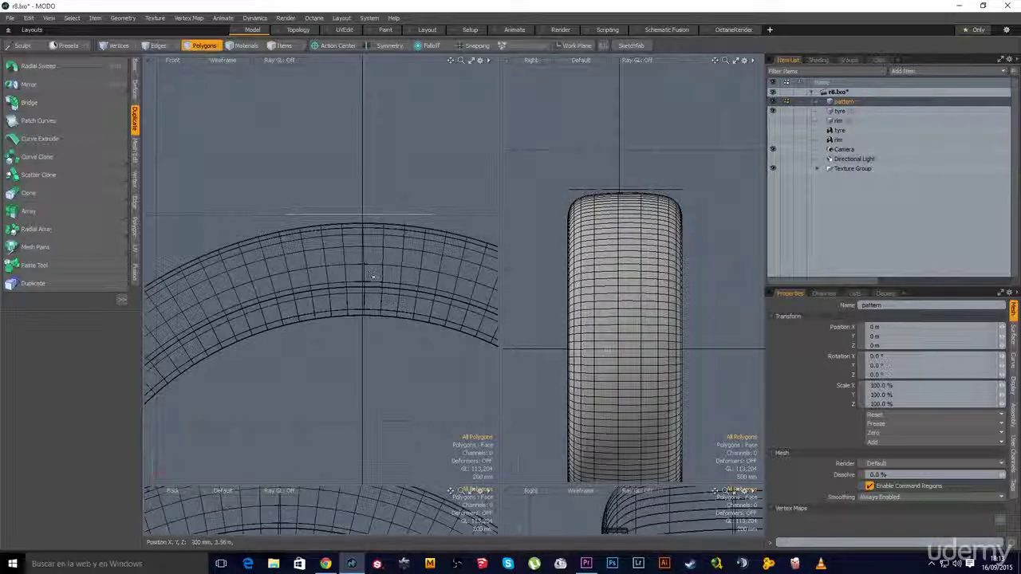
# - Add a radial falloff around the whole tyre in the Front view, centred near the origin, about 4.82 m in X and 4.6 m in Y
pyautogui.keyDown('alt'); pyautogui.keyDown('shift'); pyautogui.moveTo(388, 302); pyautogui.dragTo(324, 272); pyautogui.keyUp('shift'); pyautogui.keyUp('alt')
pyautogui.press('a')
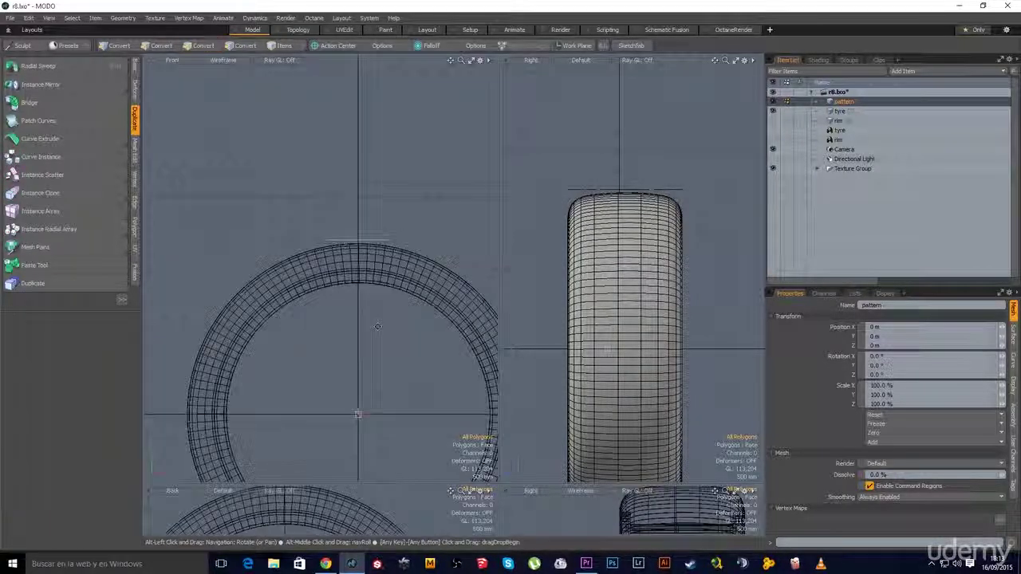
pyautogui.click(431, 46)
pyautogui.click(435, 69)
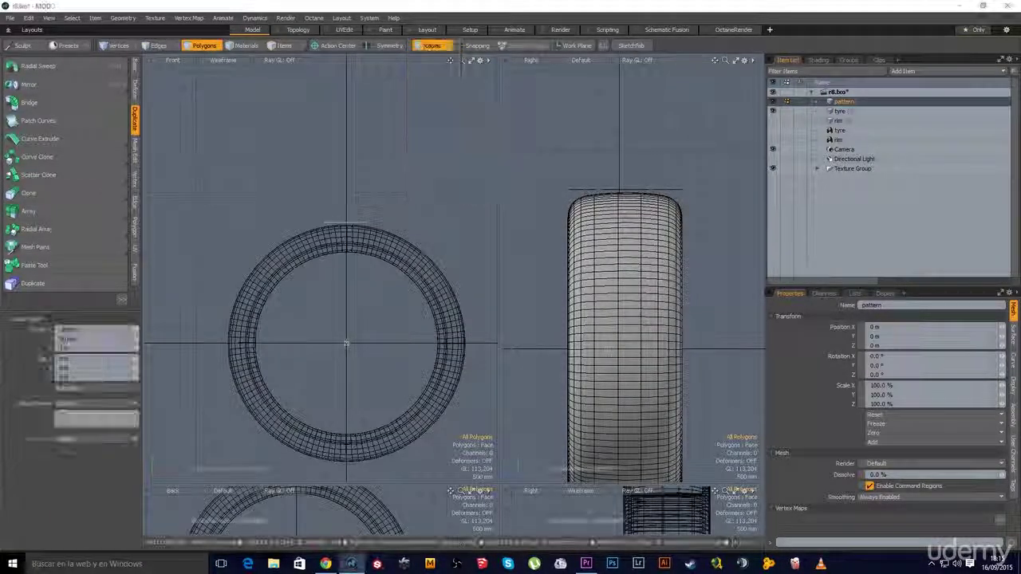
pyautogui.moveTo(346, 345); pyautogui.dragTo(492, 481)
pyautogui.keyDown('alt'); pyautogui.keyDown('shift'); pyautogui.moveTo(347, 351); pyautogui.dragTo(335, 256); pyautogui.keyUp('shift'); pyautogui.keyUp('alt')
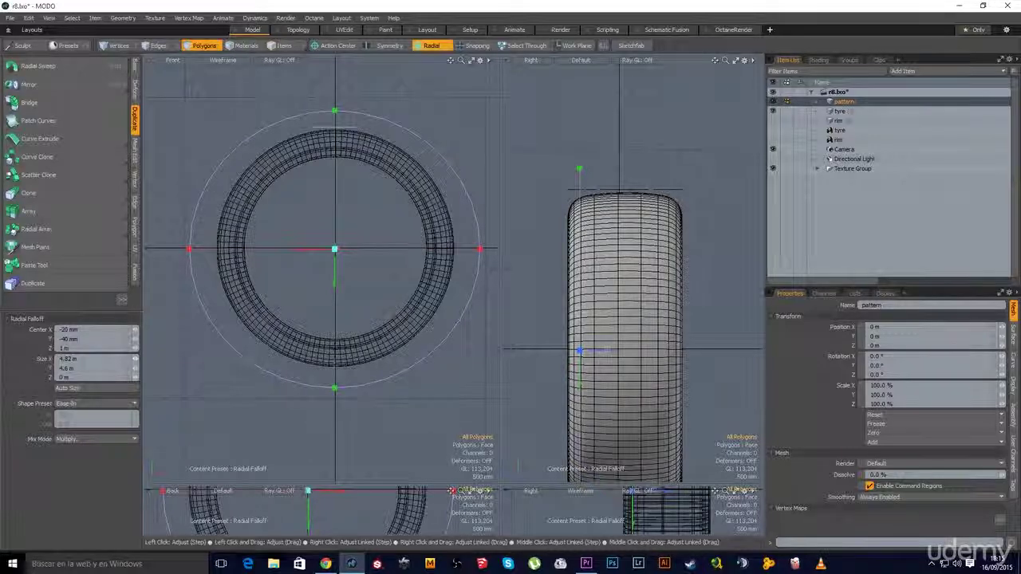
# - Set the radial falloff's X, Y and Z size to 0 m
pyautogui.write('0')
pyautogui.press('Tab')
pyautogui.write('0')
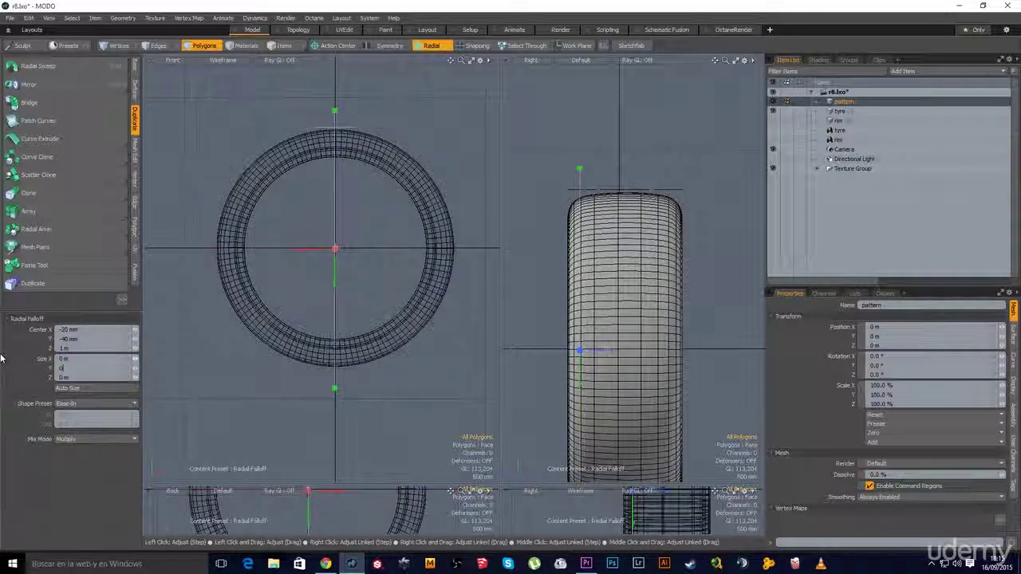
pyautogui.press('Tab')
pyautogui.write('0')
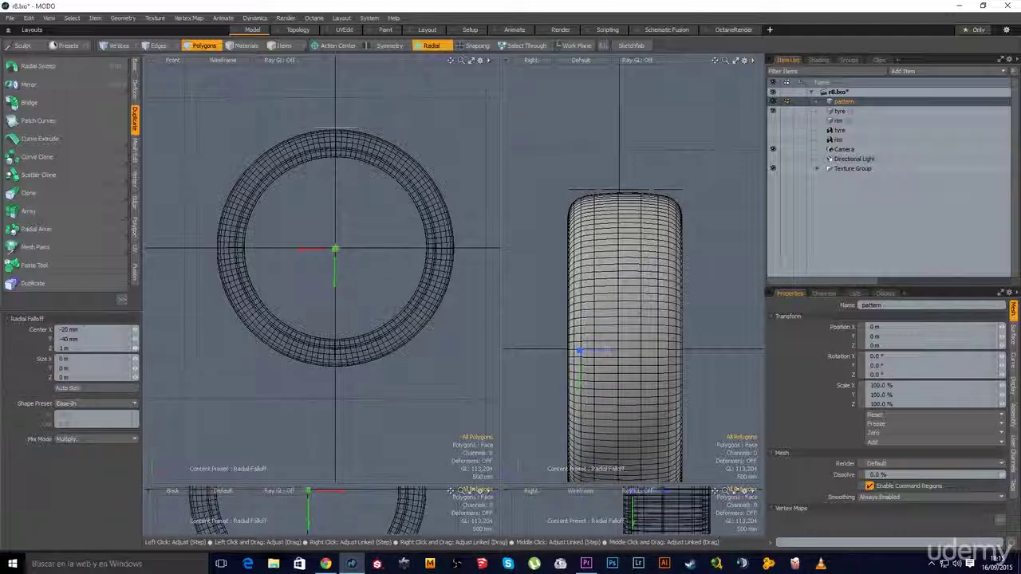
# - Centre the radial falloff exactly on the origin, with X, Y and Z at 0 m
pyautogui.moveTo(86, 329); pyautogui.dragTo(17, 340)
pyautogui.write('0')
pyautogui.press('Tab')
pyautogui.write('0')
pyautogui.press('Tab')
pyautogui.write('0')
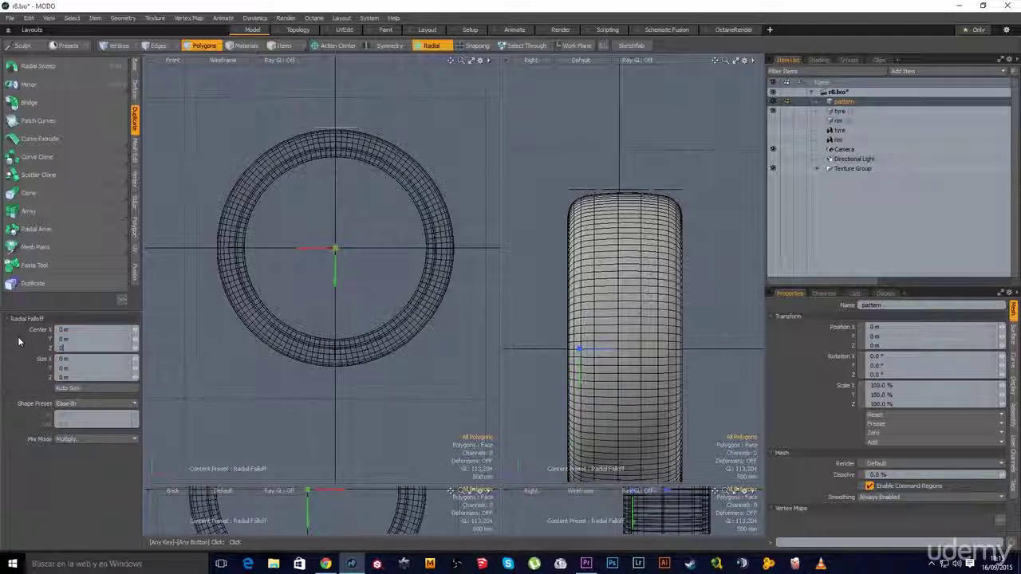
pyautogui.press('Tab')
# - Set the radial falloff's size to 5 m in X, Y and Z
pyautogui.write('5')
pyautogui.press('Tab')
pyautogui.write('5')
pyautogui.press('Tab')
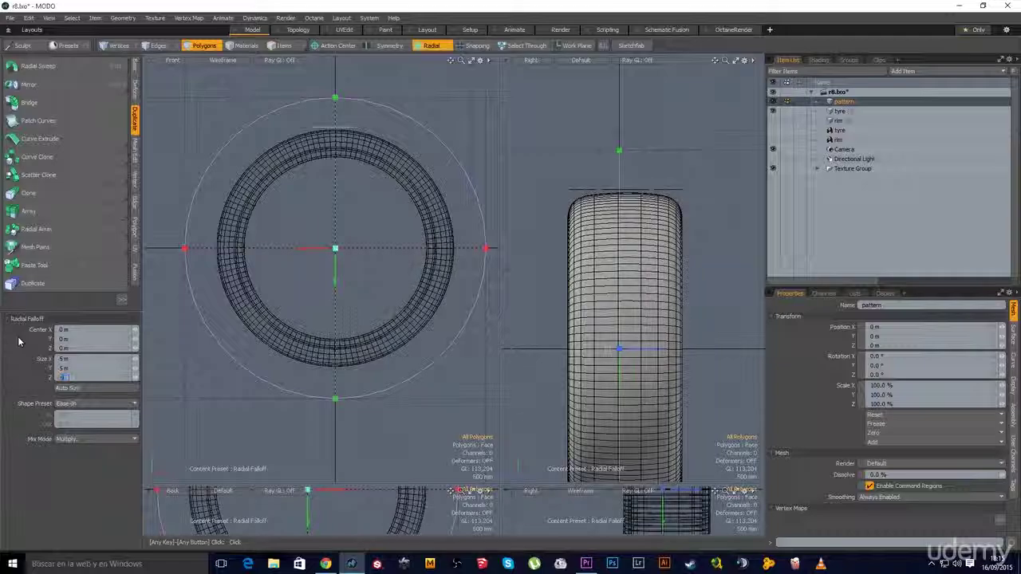
pyautogui.write('5')
pyautogui.press('Tab')
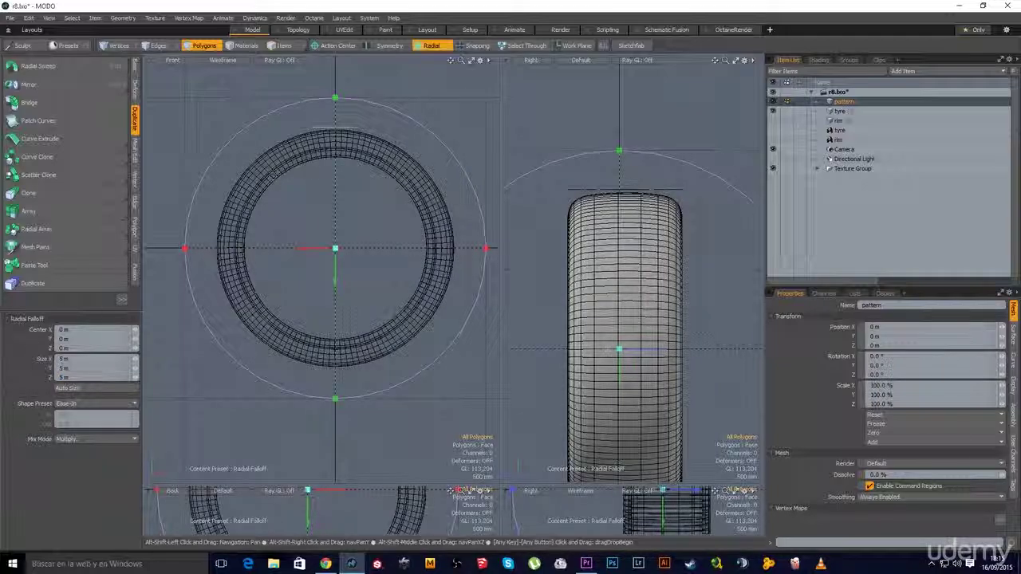
# - Bend the flat pattern with the radial falloff by moving it up about 2.73 m in Y in the Front view
pyautogui.keyDown('alt'); pyautogui.moveTo(353, 180); pyautogui.dragTo(343, 253); pyautogui.keyUp('alt')
pyautogui.press('w')
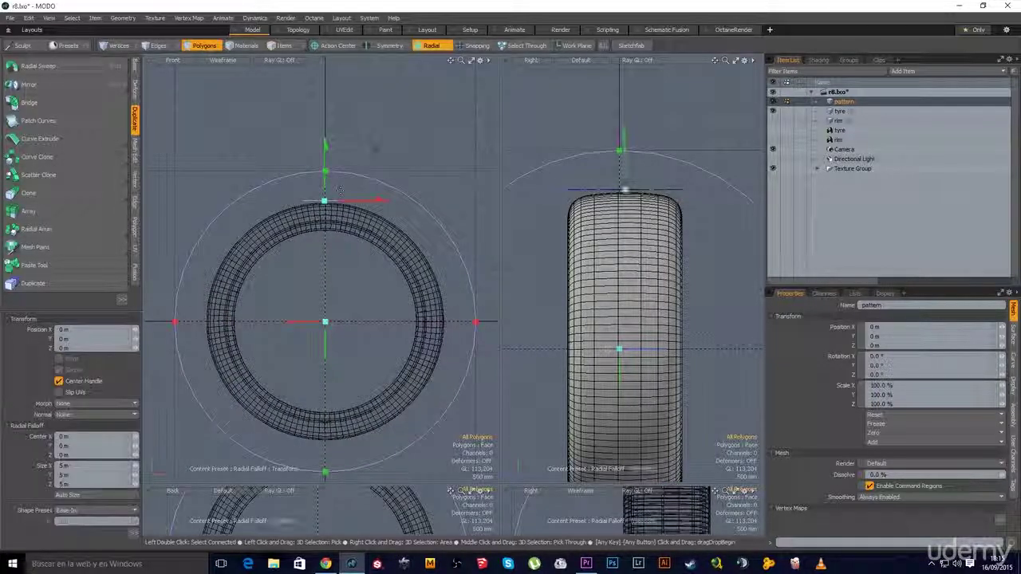
pyautogui.scroll(5, 321, 190)
pyautogui.moveTo(337, 170); pyautogui.dragTo(336, 116)
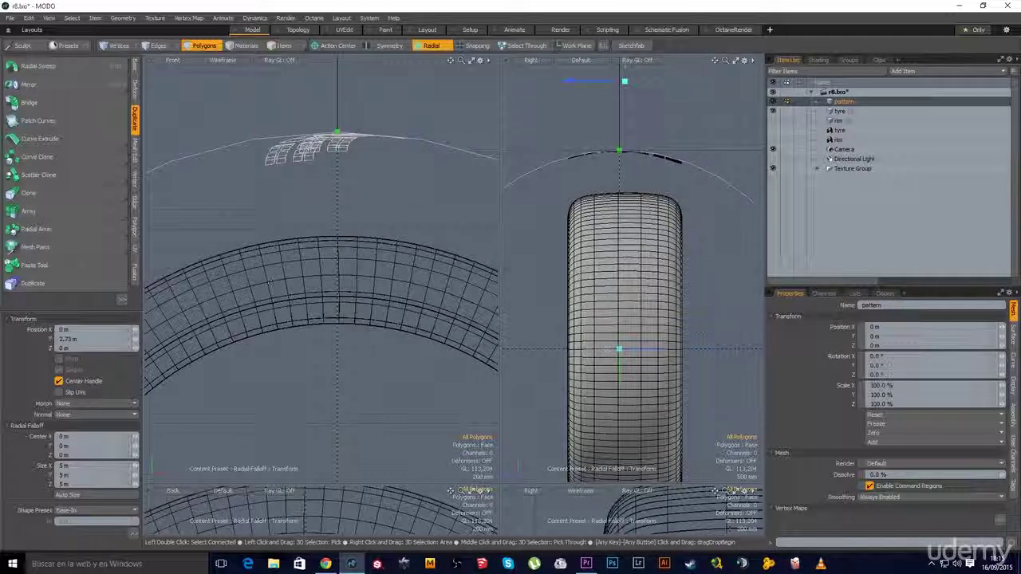
# - Leave the transform and remove the radial falloff from the bent pattern
pyautogui.scroll(-8, 308, 324)
pyautogui.keyDown('alt'); pyautogui.keyDown('shift'); pyautogui.moveTo(308, 358); pyautogui.dragTo(305, 296); pyautogui.keyUp('shift'); pyautogui.keyUp('alt')
pyautogui.press('space')
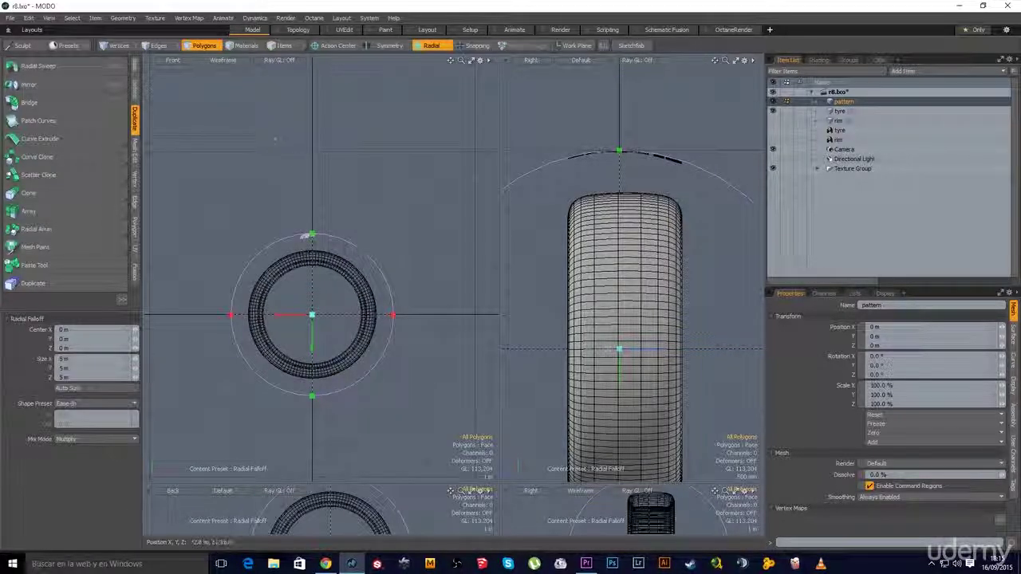
pyautogui.click(427, 46)
pyautogui.click(431, 64)
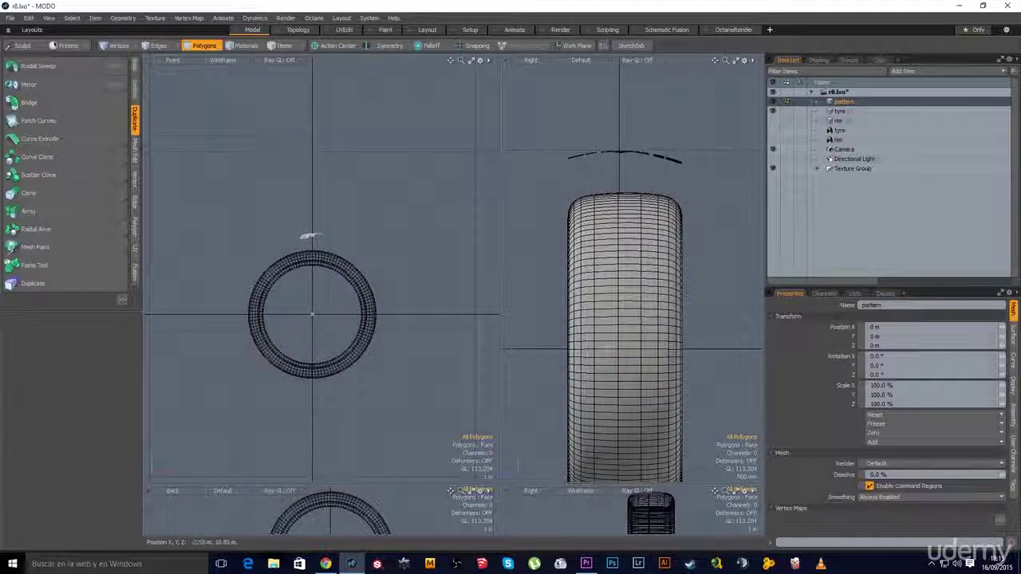
# - Compare the bent pattern with the tyre in a full-size Right view and show the tyre and rim reference images
pyautogui.hotkey('ctrl', 'space')
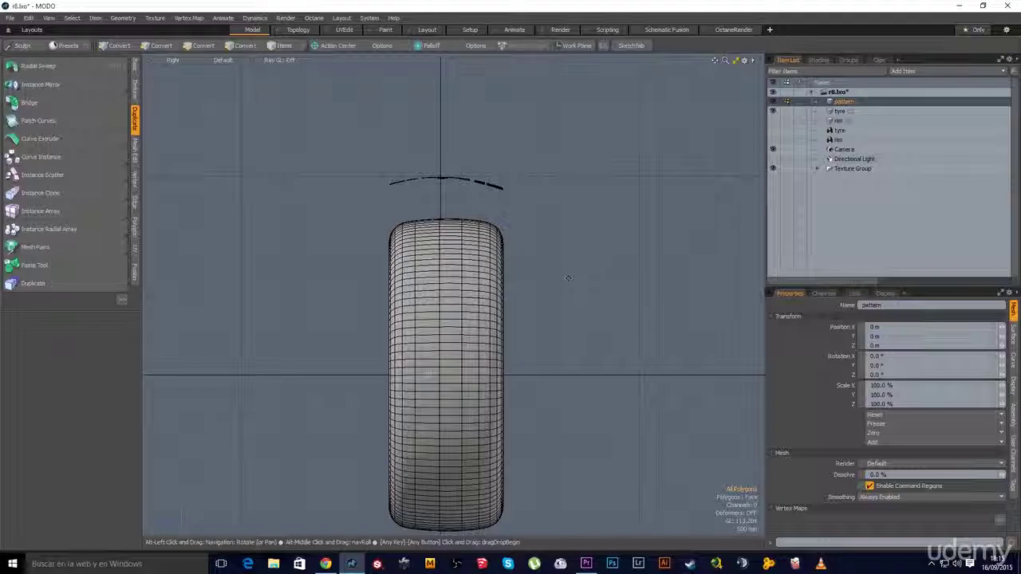
pyautogui.press('KP_Decimal')
pyautogui.keyDown('alt'); pyautogui.moveTo(501, 375); pyautogui.dragTo(477, 294); pyautogui.keyUp('alt')
pyautogui.hotkey('ctrl', 'space')
pyautogui.click(512, 317)
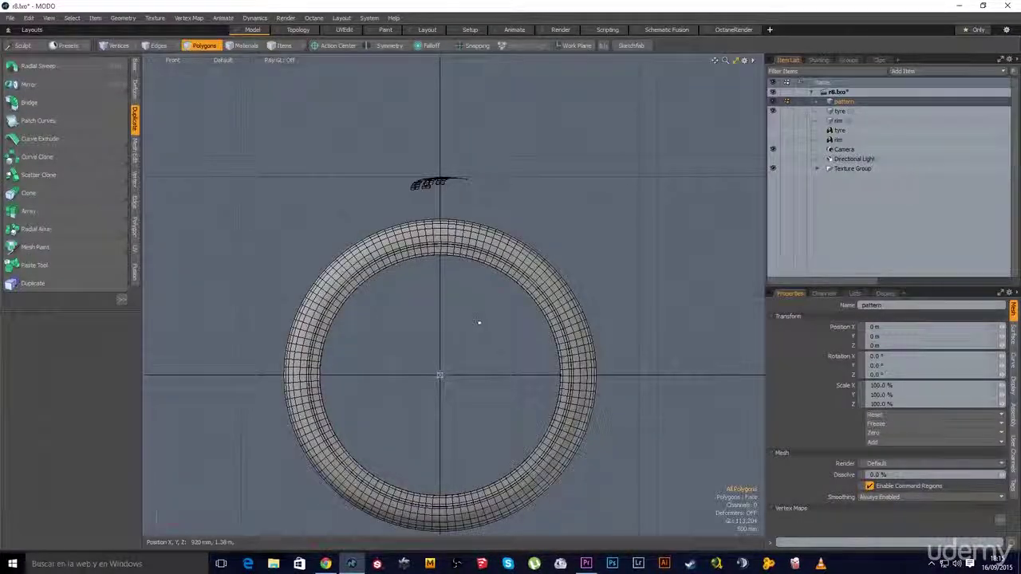
pyautogui.hotkey('ctrl', 'space')
pyautogui.click(527, 328)
pyautogui.scroll(3, 517, 298)
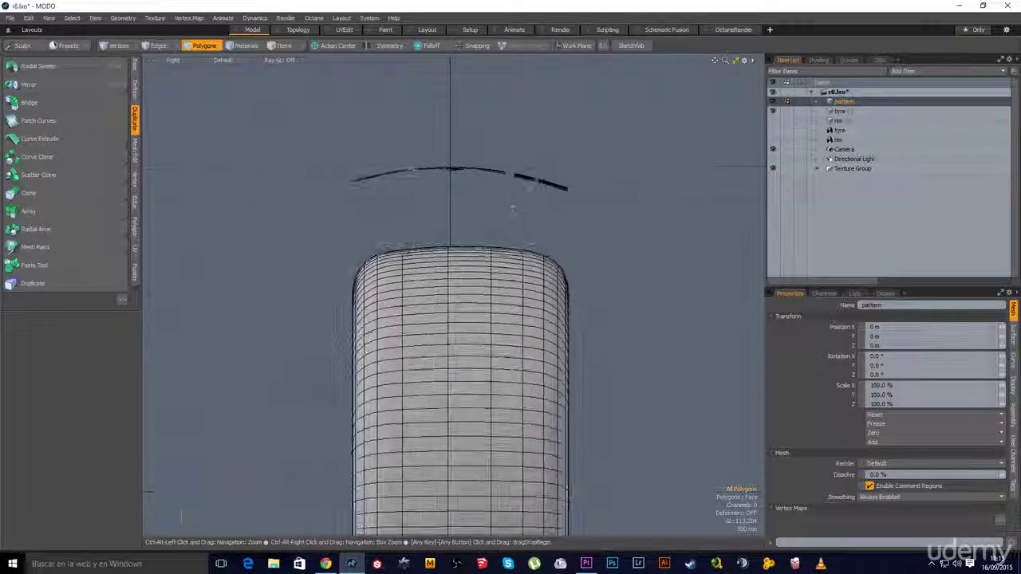
pyautogui.click(776, 139)
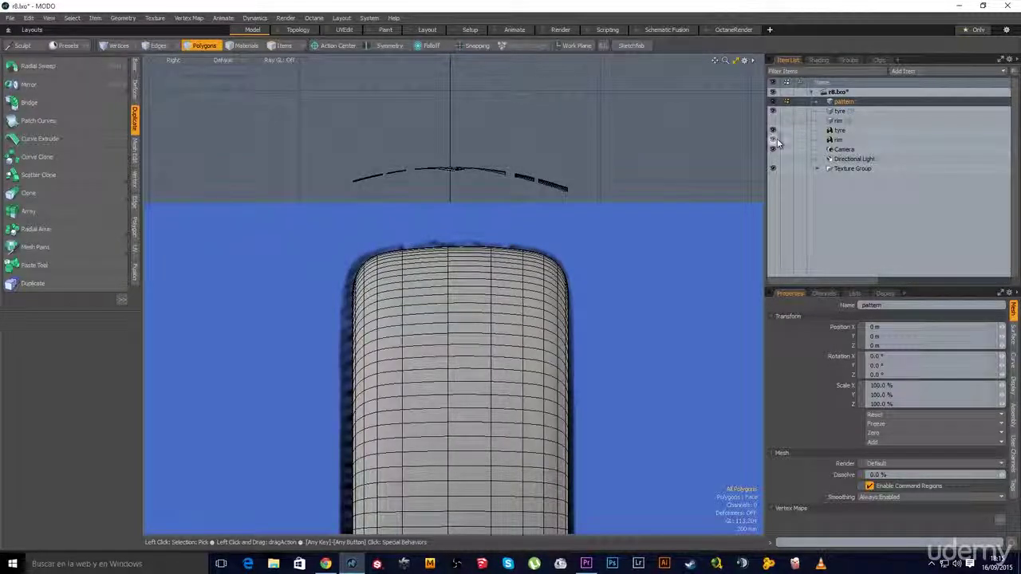
pyautogui.scroll(2, 438, 263)
# - Move the bent pattern down about 880 mm in Y so it sits just above the tyre's crown
pyautogui.press('y')
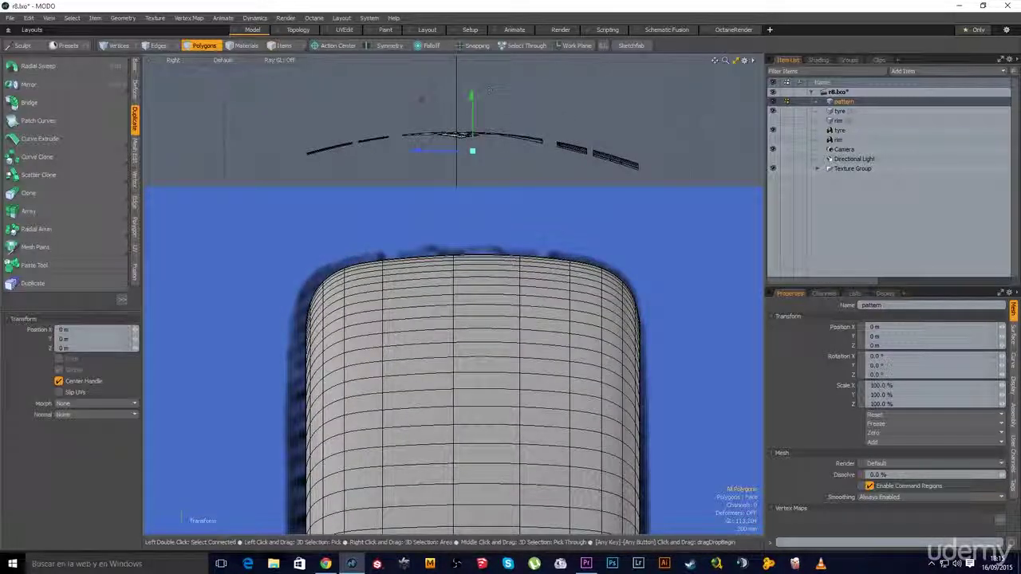
pyautogui.moveTo(471, 95); pyautogui.dragTo(471, 191)
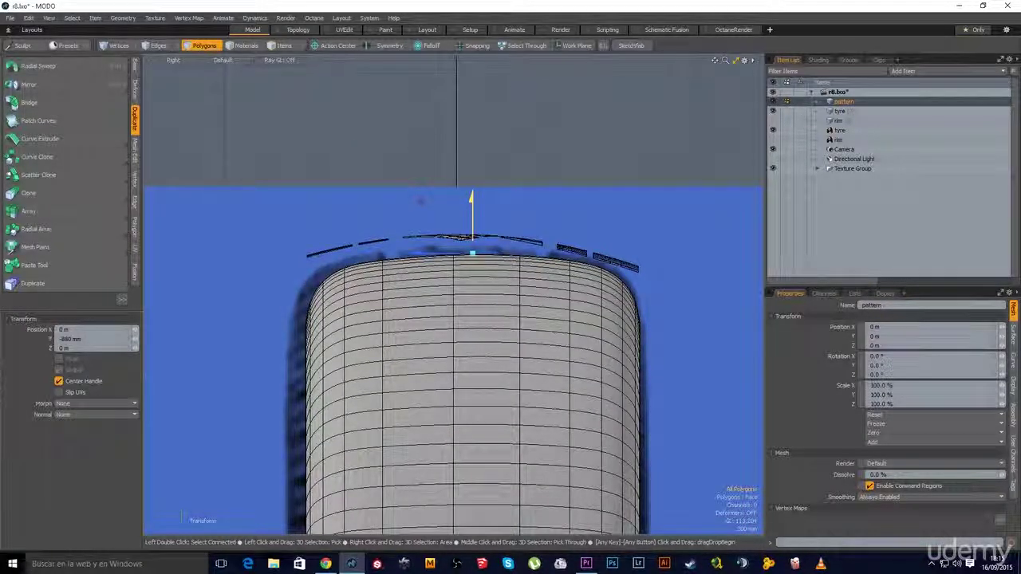
pyautogui.moveTo(471, 206); pyautogui.dragTo(470, 202)
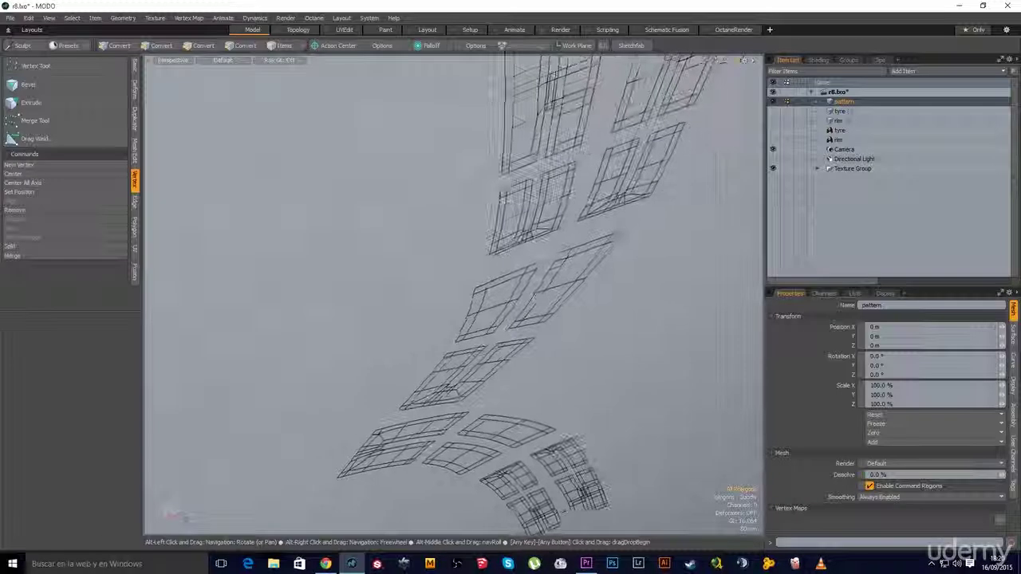
# - Thicken the pattern's flat polygons into solid tread blocks with an offset of -236 mm
pyautogui.keyDown('alt'); pyautogui.moveTo(455, 240); pyautogui.dragTo(475, 343); pyautogui.keyUp('alt')
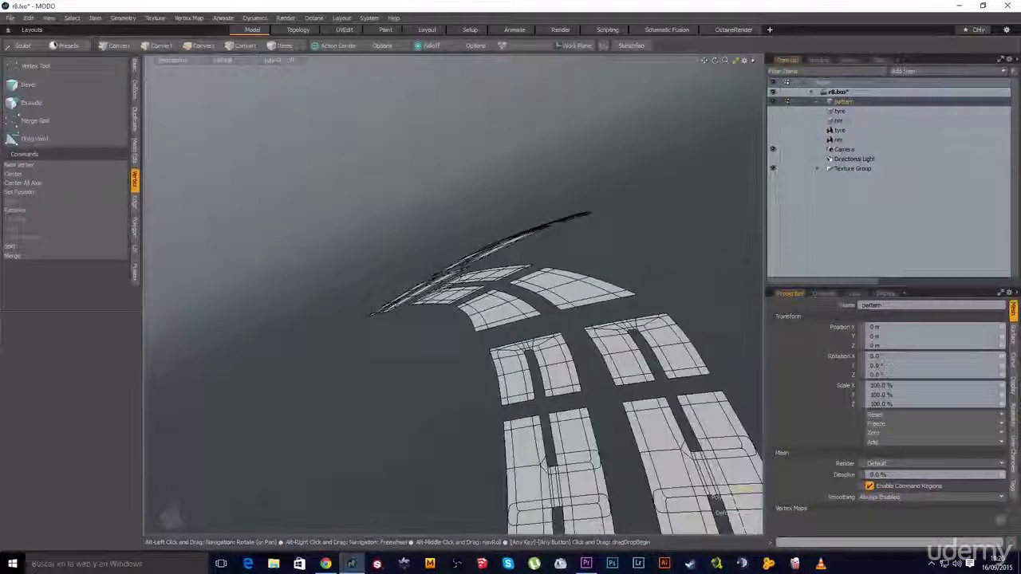
pyautogui.keyDown('alt'); pyautogui.moveTo(594, 491); pyautogui.dragTo(415, 335); pyautogui.keyUp('alt')
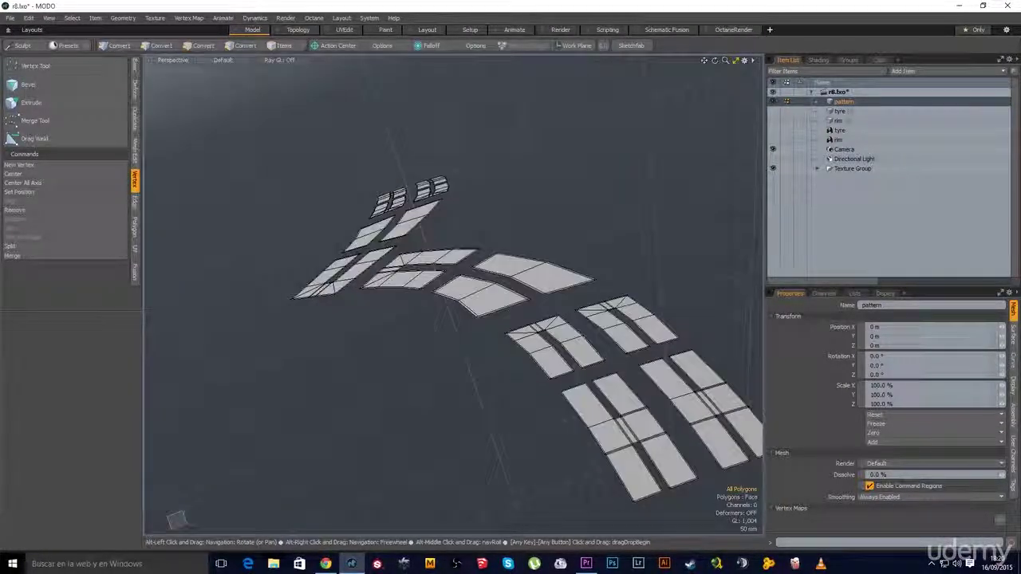
pyautogui.click(136, 230)
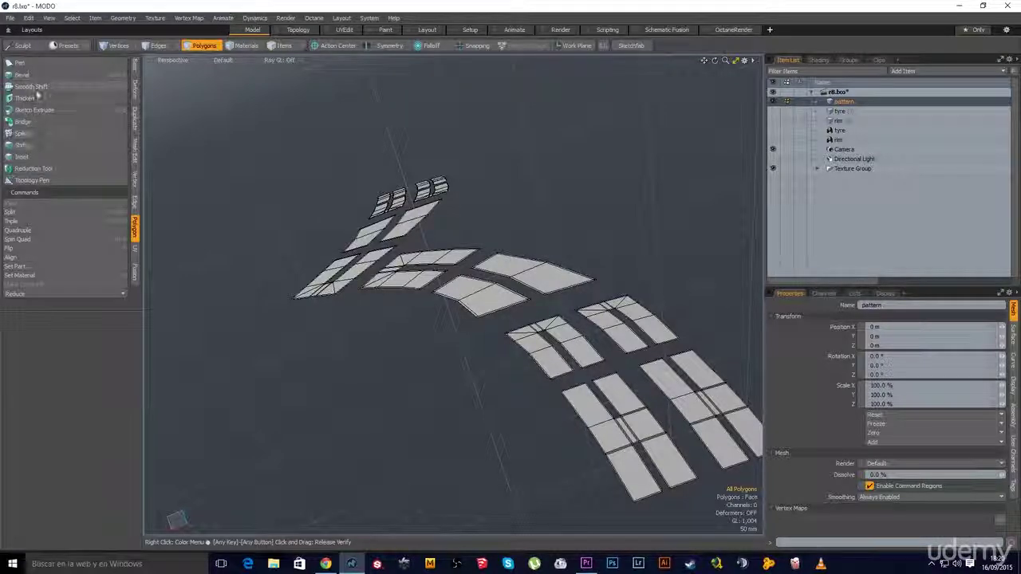
pyautogui.click(36, 97)
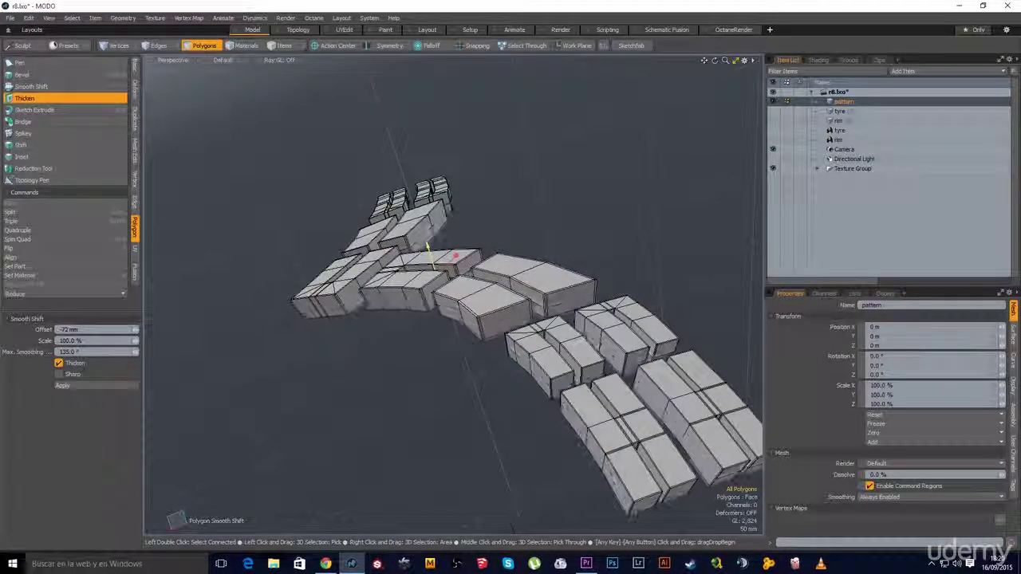
# - Check how the thickened blocks sit on the tyre mesh, finishing with only the pattern item shown
pyautogui.click(773, 111)
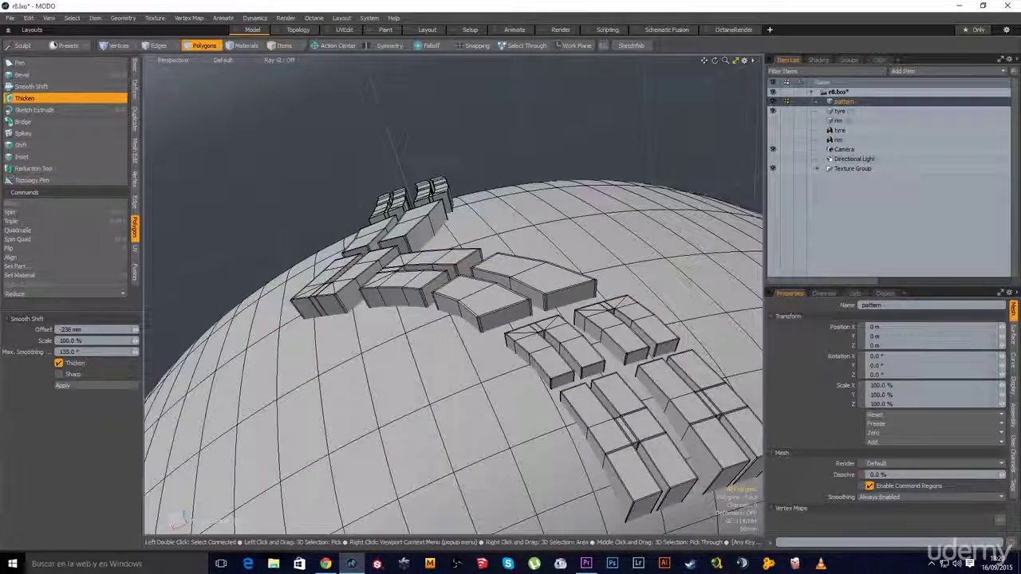
pyautogui.keyDown('alt'); pyautogui.moveTo(447, 276); pyautogui.dragTo(429, 188); pyautogui.keyUp('alt')
pyautogui.keyDown('alt'); pyautogui.keyDown('shift'); pyautogui.moveTo(478, 404); pyautogui.dragTo(551, 371); pyautogui.keyUp('shift'); pyautogui.keyUp('alt')
pyautogui.keyDown('alt'); pyautogui.keyDown('shift'); pyautogui.moveTo(231, 399); pyautogui.dragTo(531, 360); pyautogui.keyUp('shift'); pyautogui.keyUp('alt')
pyautogui.press('space')
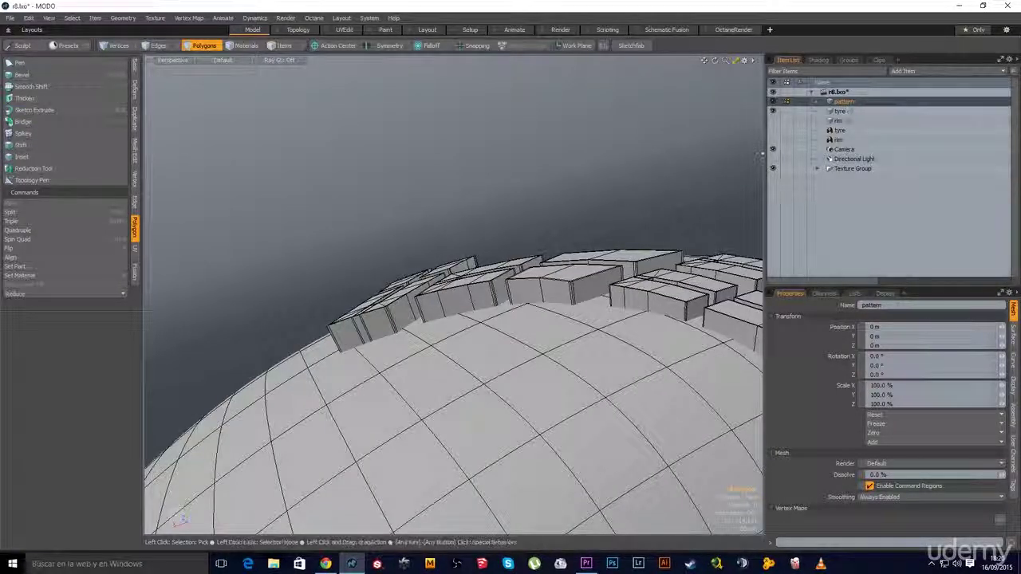
pyautogui.click(839, 112)
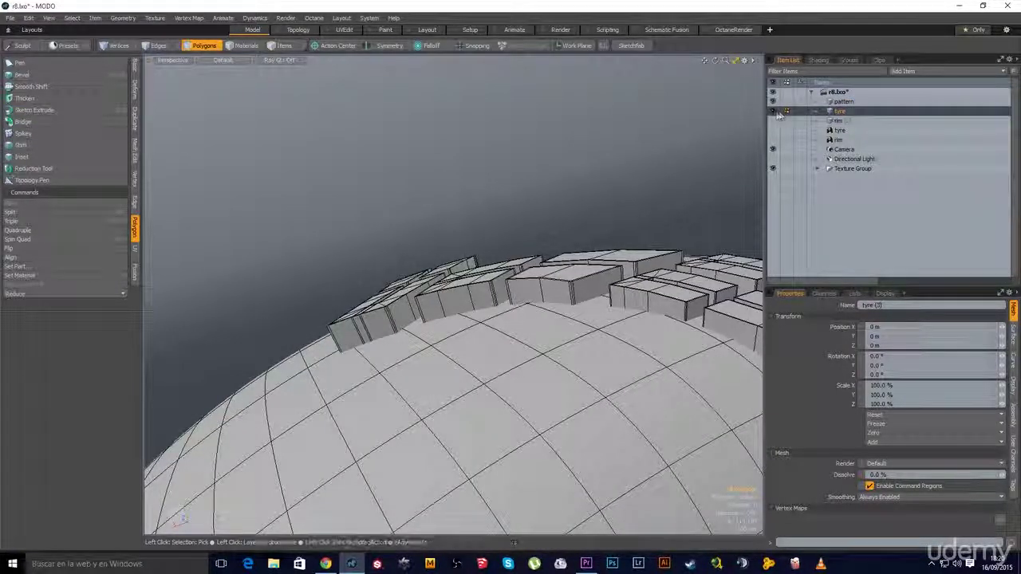
pyautogui.click(834, 102)
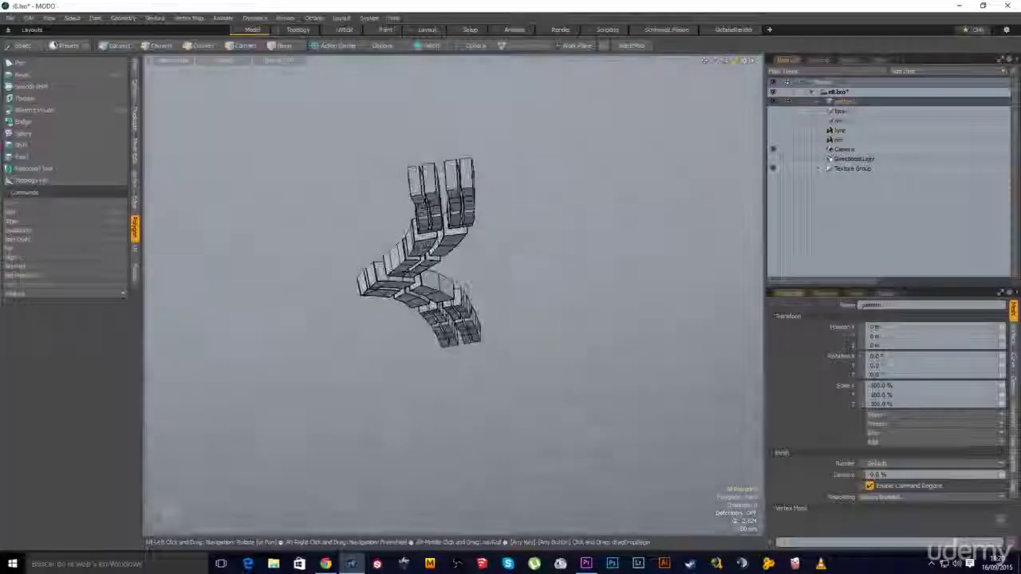
# - View the pattern side-on in wireframe shading and set the area selection style to Lasso
pyautogui.keyDown('alt'); pyautogui.moveTo(430, 335); pyautogui.dragTo(442, 334); pyautogui.keyUp('alt')
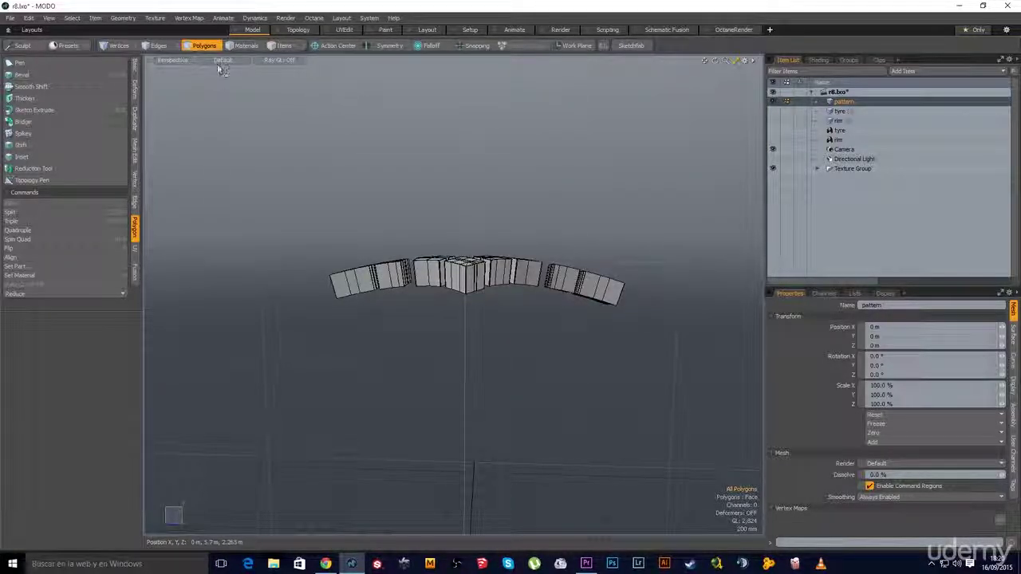
pyautogui.scroll(3, 222, 61)
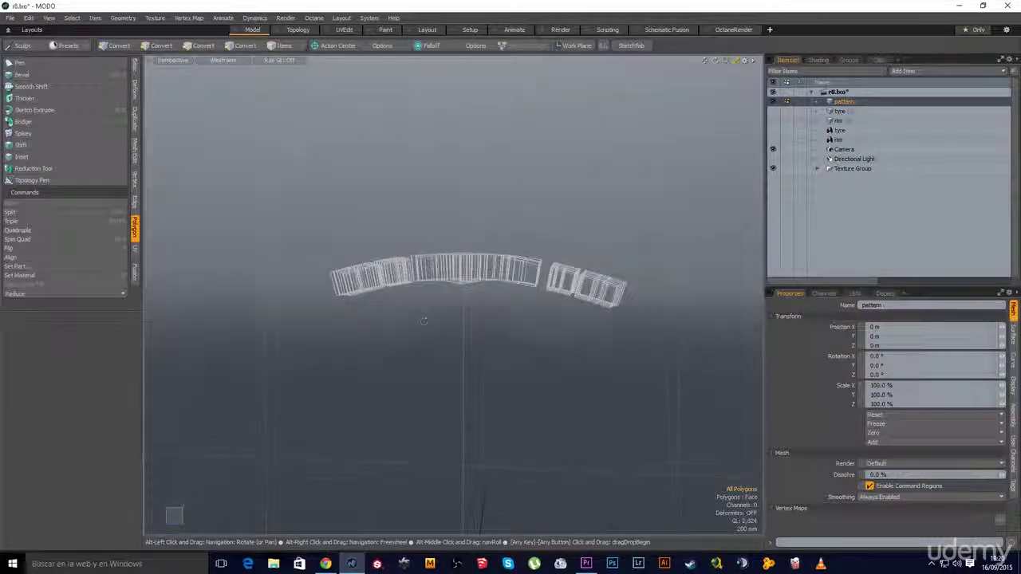
pyautogui.rightClick(344, 335)
pyautogui.moveTo(395, 454)
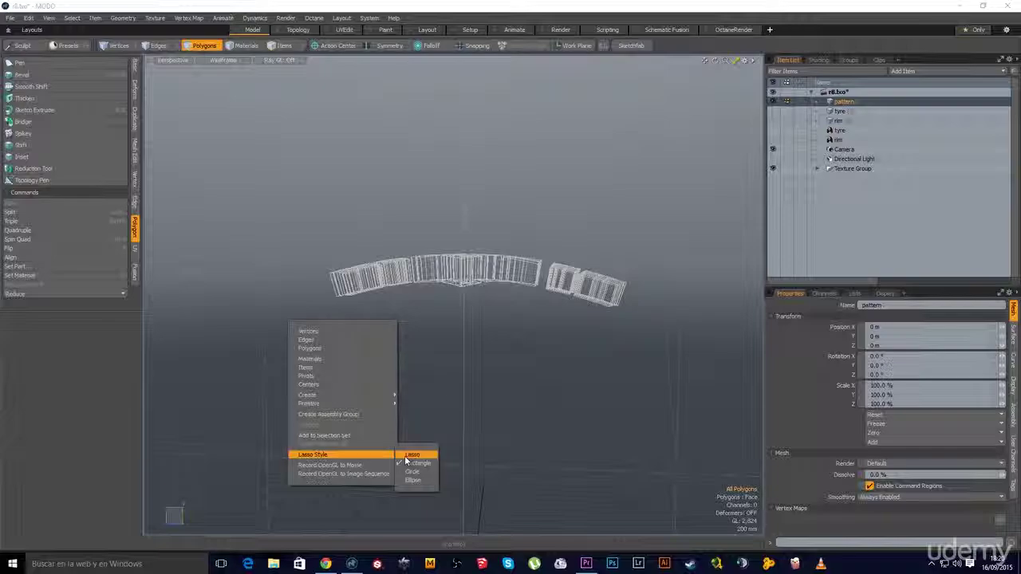
pyautogui.click(431, 456)
# - Lasso the polygons along the underside of the tread blocks, delete them and restore Default shading
pyautogui.moveTo(326, 306); pyautogui.dragTo(339, 342, button='right')
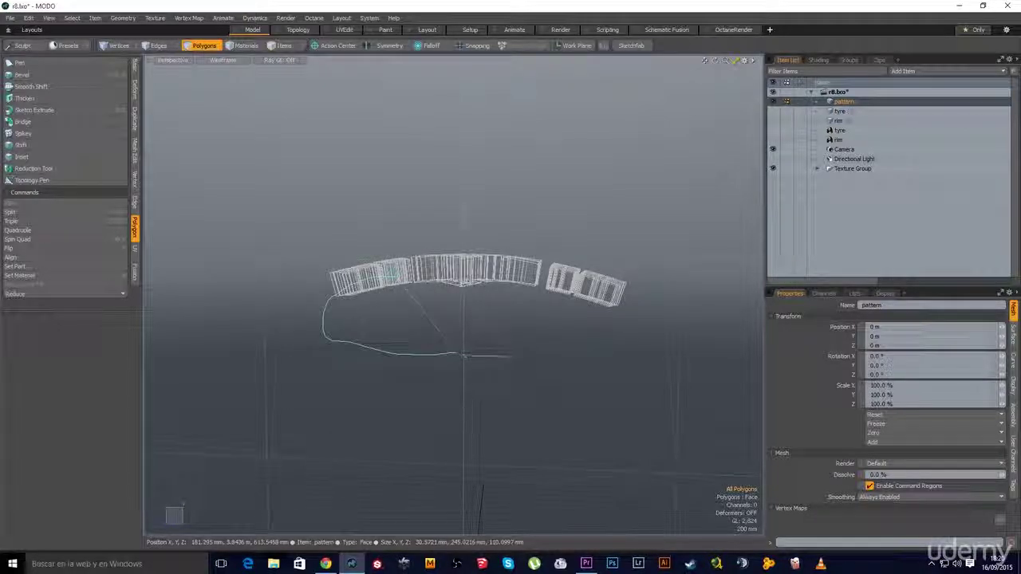
pyautogui.moveTo(510, 357)
pyautogui.mouseDown(button='right')
pyautogui.moveTo(664, 335)
pyautogui.moveTo(584, 284)
pyautogui.mouseUp(button='right')
pyautogui.moveTo(489, 274); pyautogui.dragTo(485, 278, button='right')
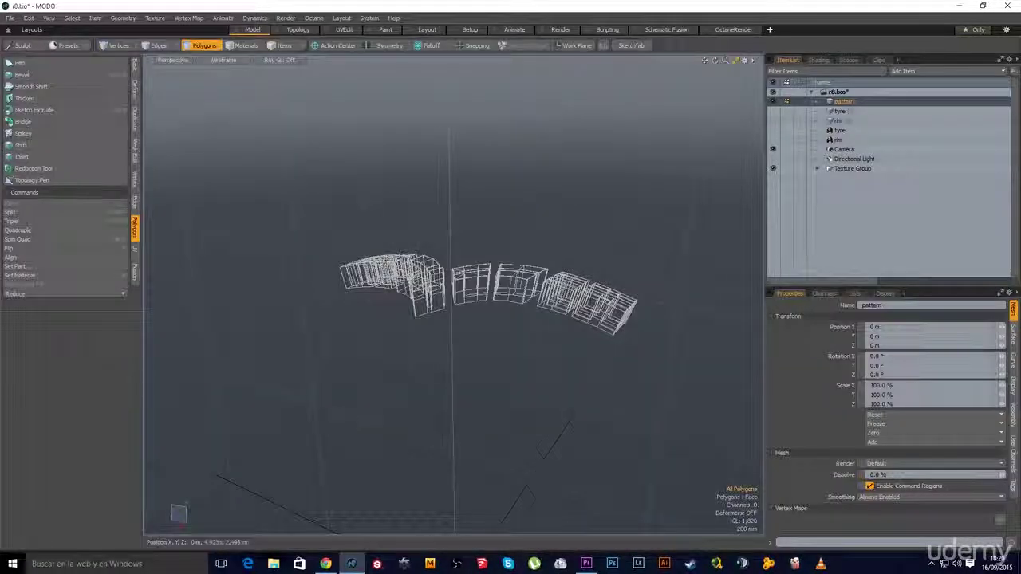
pyautogui.click(224, 59)
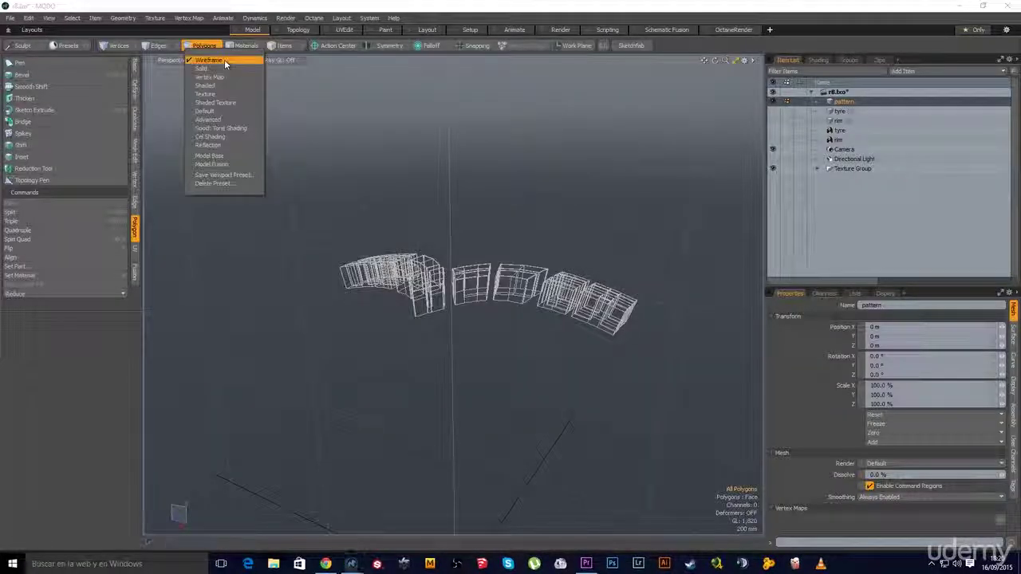
pyautogui.click(225, 111)
# - Radial-array the tread pattern around the Z axis with a count of 45 over 360°
pyautogui.click(135, 120)
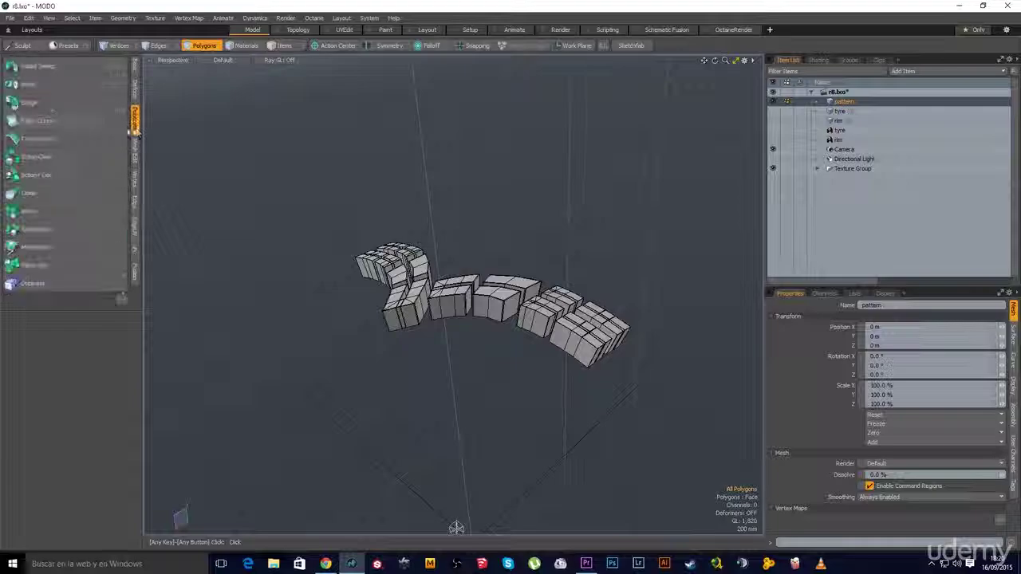
pyautogui.click(39, 232)
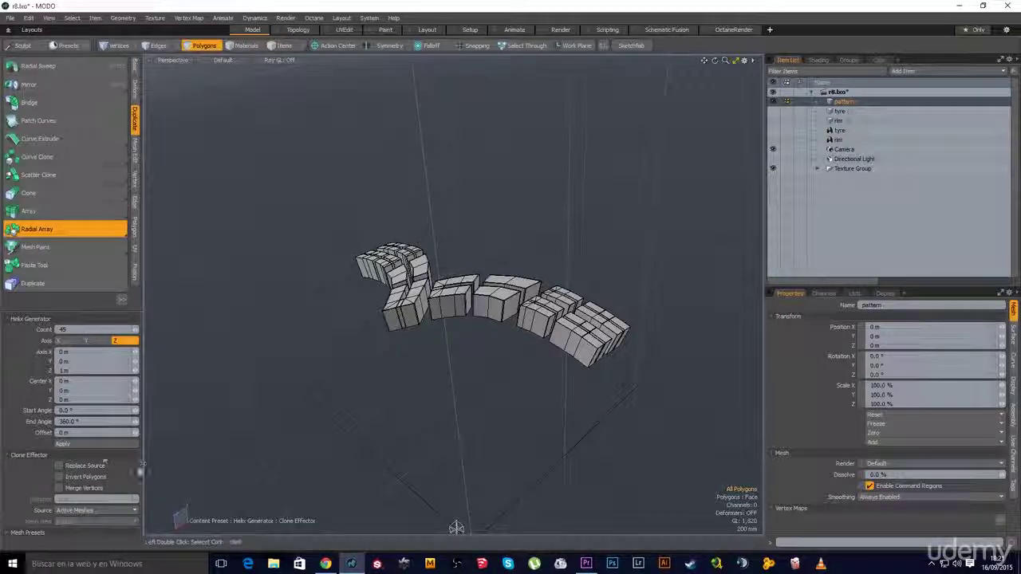
pyautogui.click(372, 362)
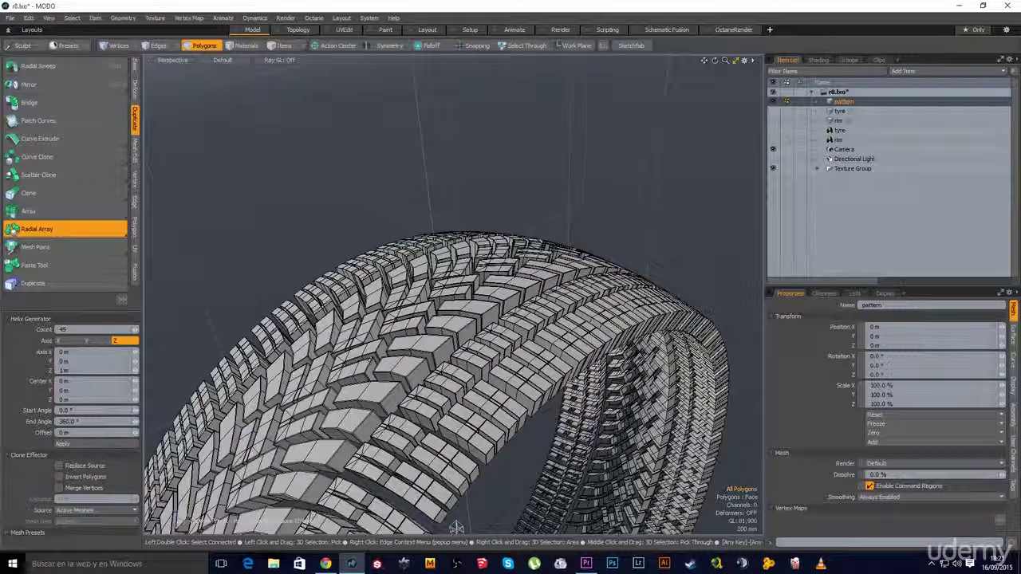
pyautogui.press('space')
# - Select the tyre and rim items together with the pattern to display the complete wheel
pyautogui.keyDown('ctrl'); pyautogui.keyDown('alt'); pyautogui.moveTo(540, 412); pyautogui.dragTo(511, 408); pyautogui.keyUp('alt'); pyautogui.keyUp('ctrl')
pyautogui.keyDown('alt'); pyautogui.moveTo(476, 501); pyautogui.dragTo(465, 384); pyautogui.keyUp('alt')
pyautogui.keyDown('ctrl'); pyautogui.click(840, 111); pyautogui.keyUp('ctrl')
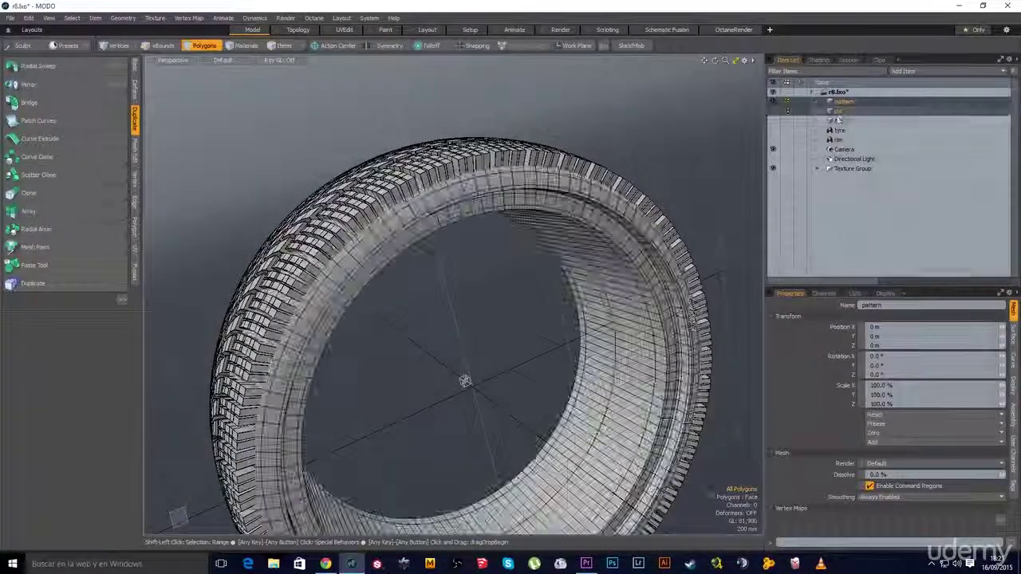
pyautogui.keyDown('ctrl'); pyautogui.click(839, 122); pyautogui.keyUp('ctrl')
# - Turn off the wireframe overlay and inspect the assembled wheel from several angles
pyautogui.keyDown('alt'); pyautogui.moveTo(509, 356); pyautogui.dragTo(582, 355); pyautogui.keyUp('alt')
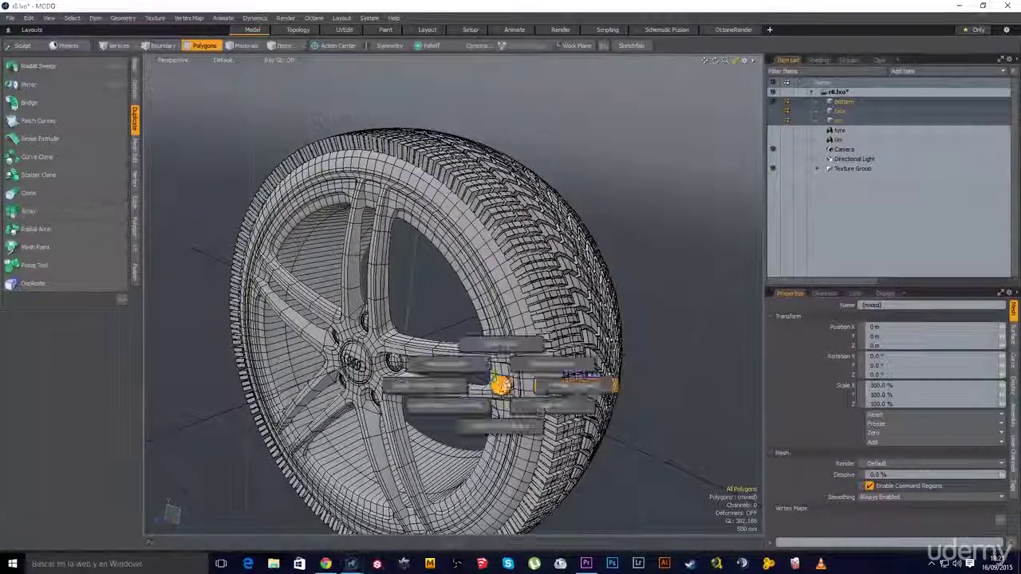
pyautogui.click(576, 386)
pyautogui.keyDown('alt'); pyautogui.moveTo(423, 291); pyautogui.dragTo(505, 276); pyautogui.keyUp('alt')
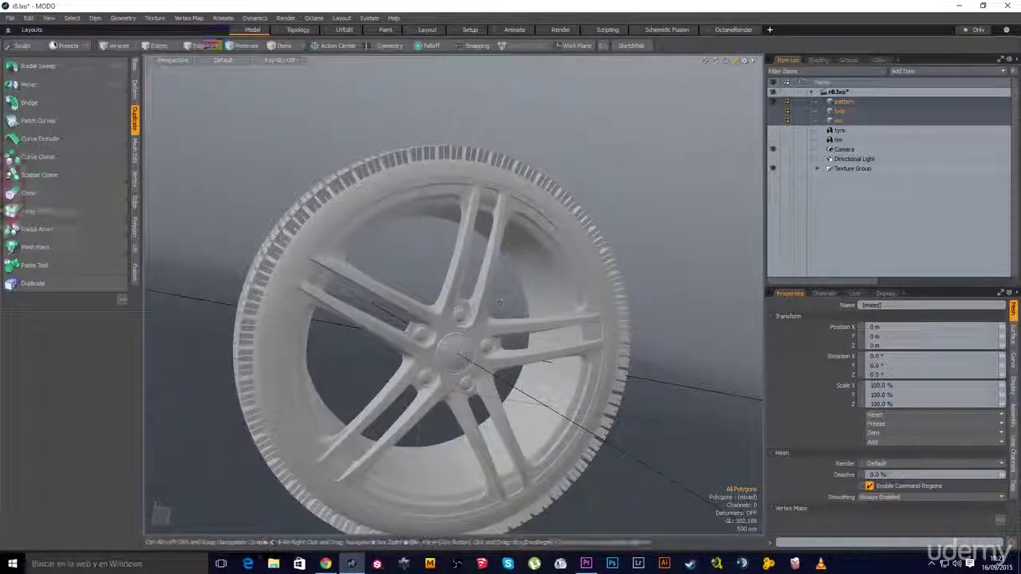